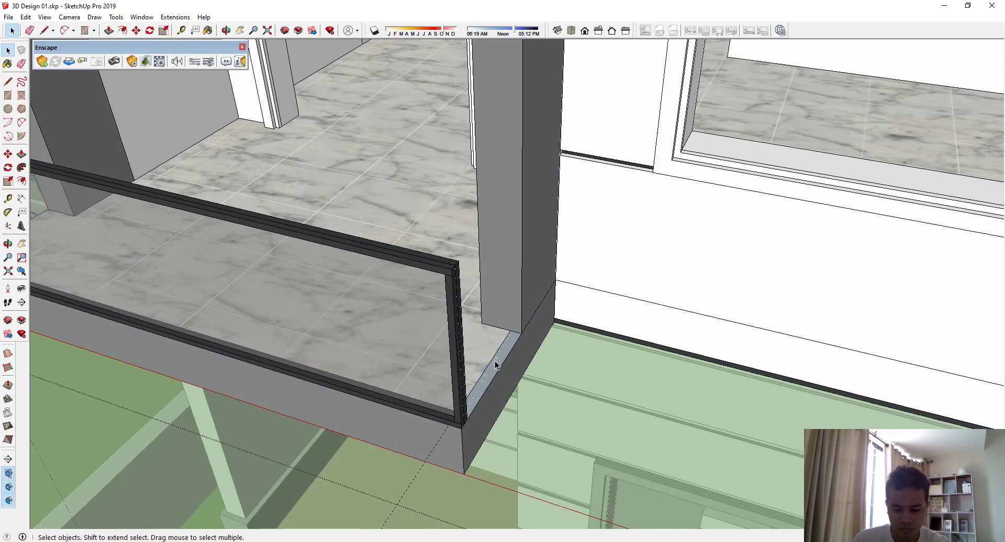
- Open the glass railing group and push/pull the narrow strip beside the column up to the height of the front frame
key(p)
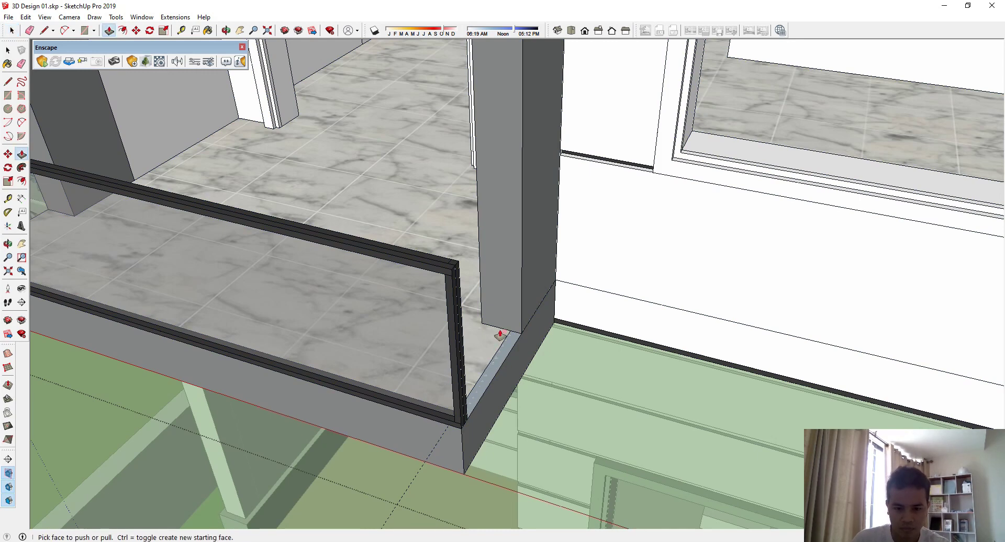
key(space)
click(499, 360)
double_click(445, 335)
shift+click(491, 365)
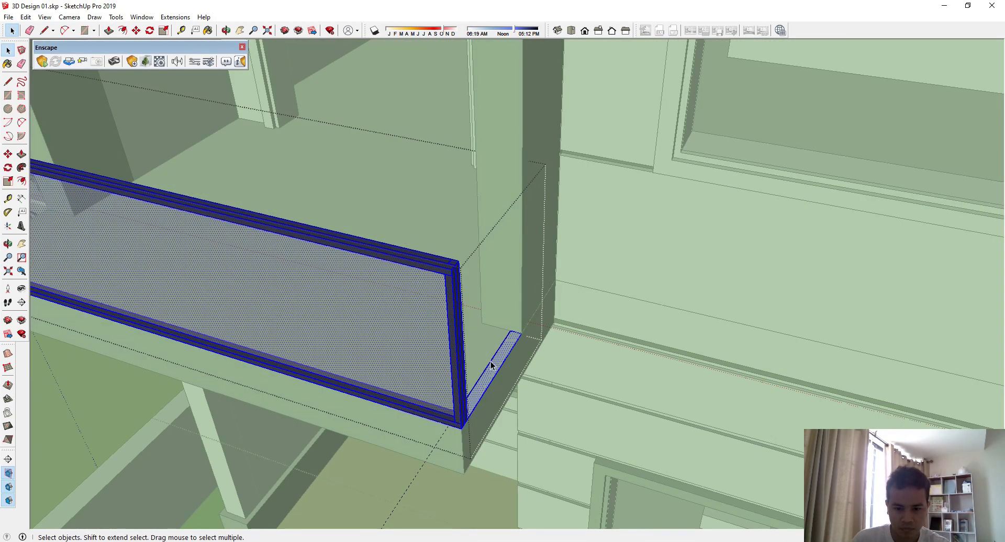
key(p)
drag(490, 387, 450, 264)
key(space)
middle_drag(479, 303, 386, 291)
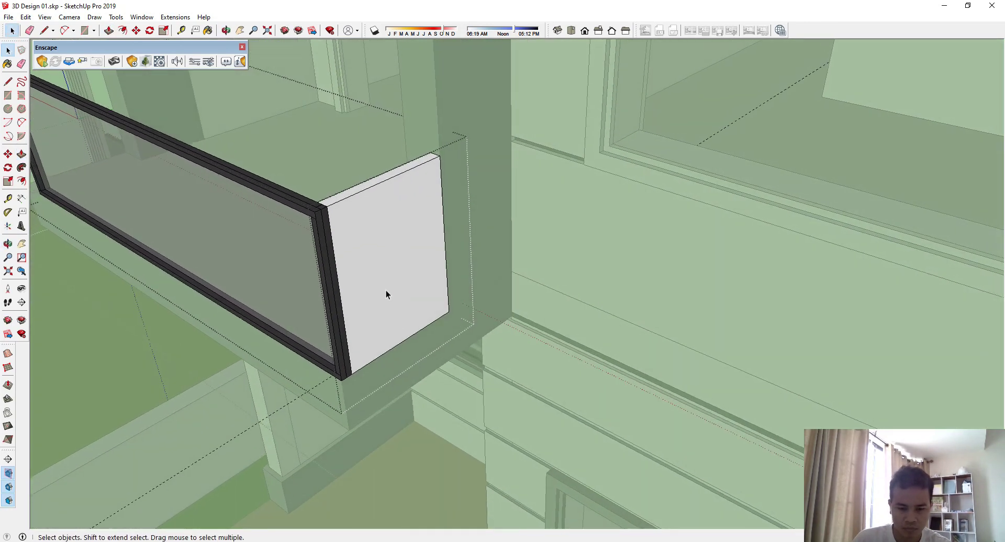
- Try to push/pull the narrow inner face of the front frame's corner post
click(406, 341)
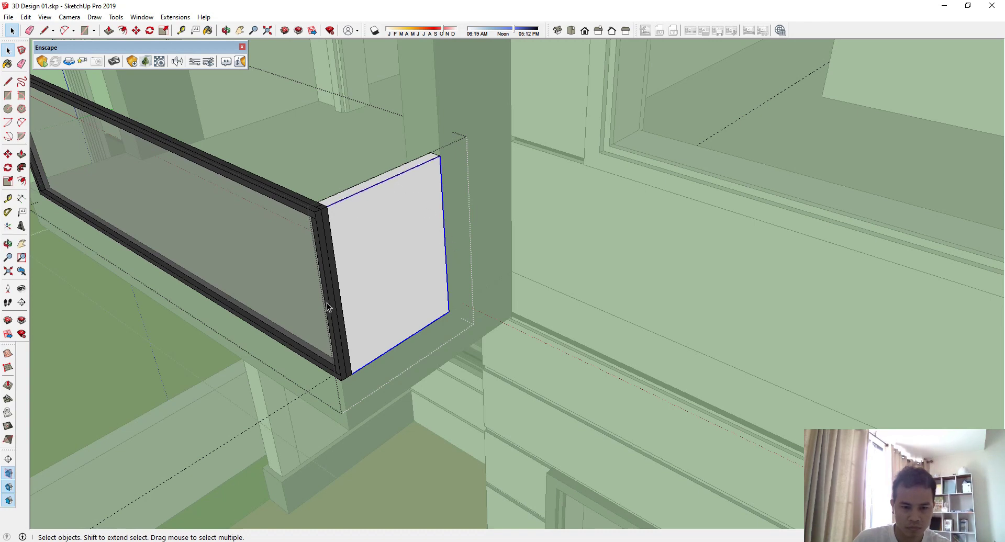
scroll(329, 307, up, 1)
scroll(348, 370, up, 1)
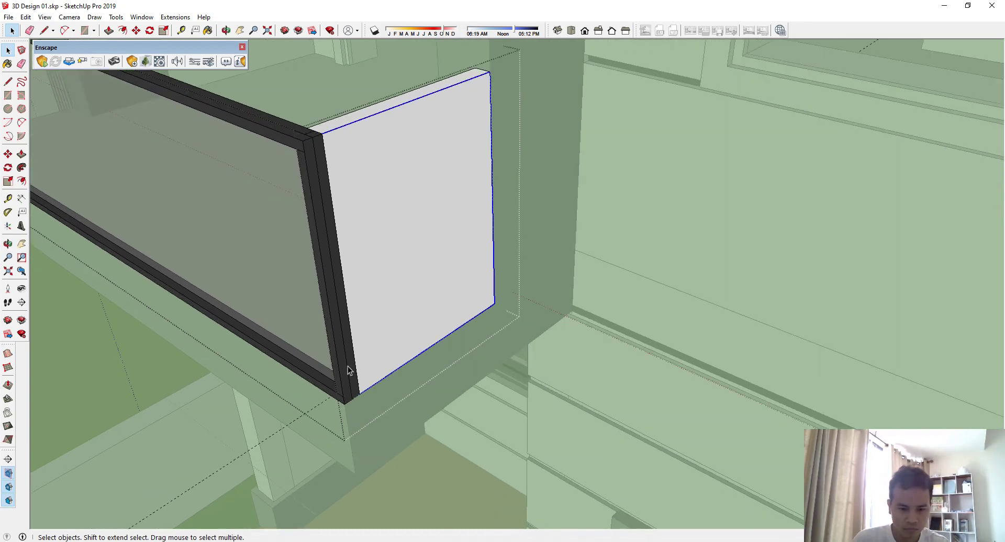
key(e)
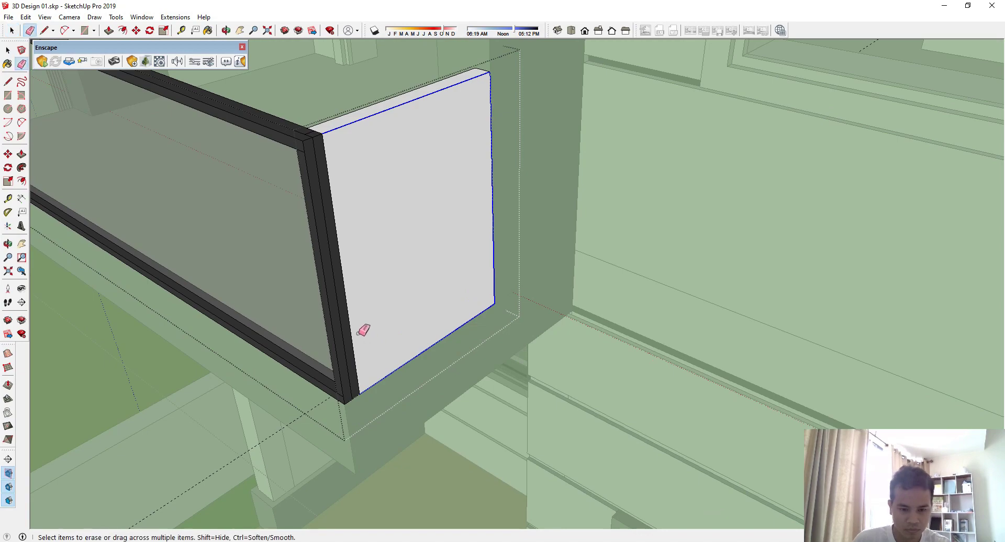
middle_drag(354, 350, 777, 273)
key(space)
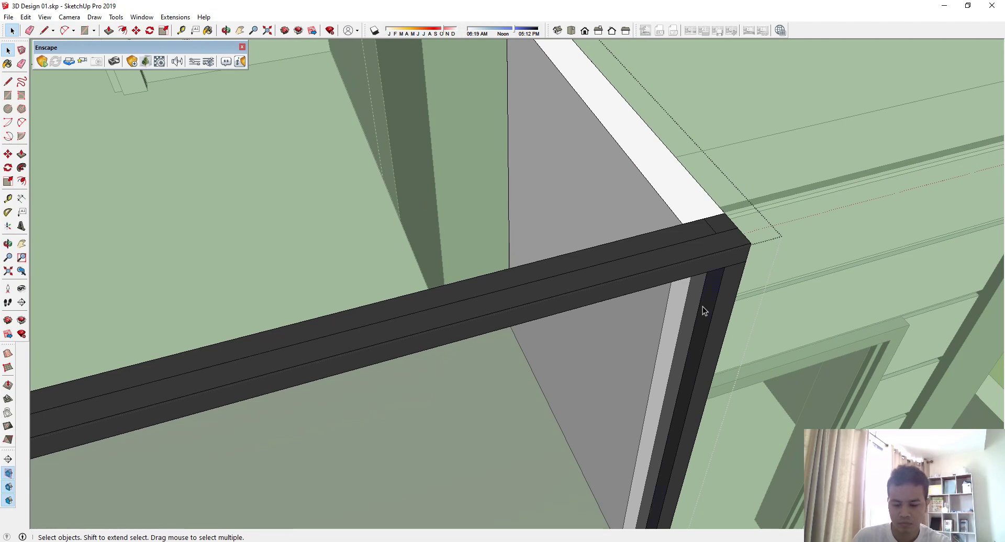
key(p)
middle_drag(686, 291, 778, 330)
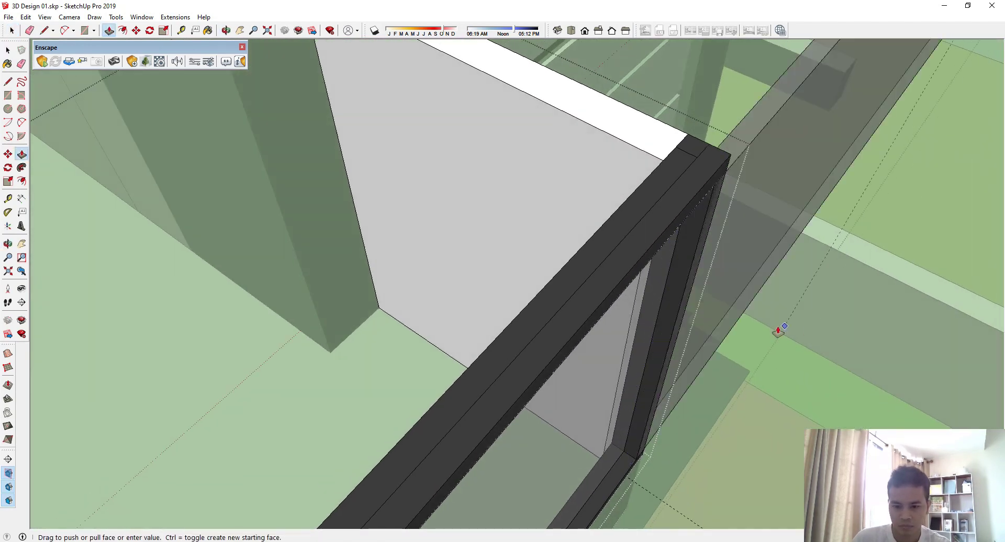
middle_drag(645, 417, 471, 348)
- Draw a narrow rectangle over the corner post's inner face, from its lower corner up to the top rail
key(l)
click(502, 432)
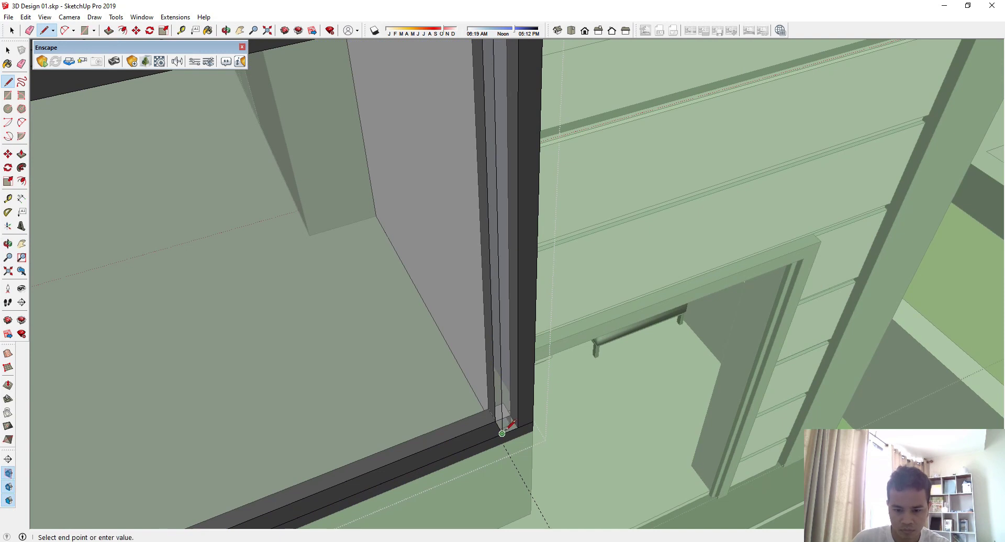
scroll(518, 427, down, 2)
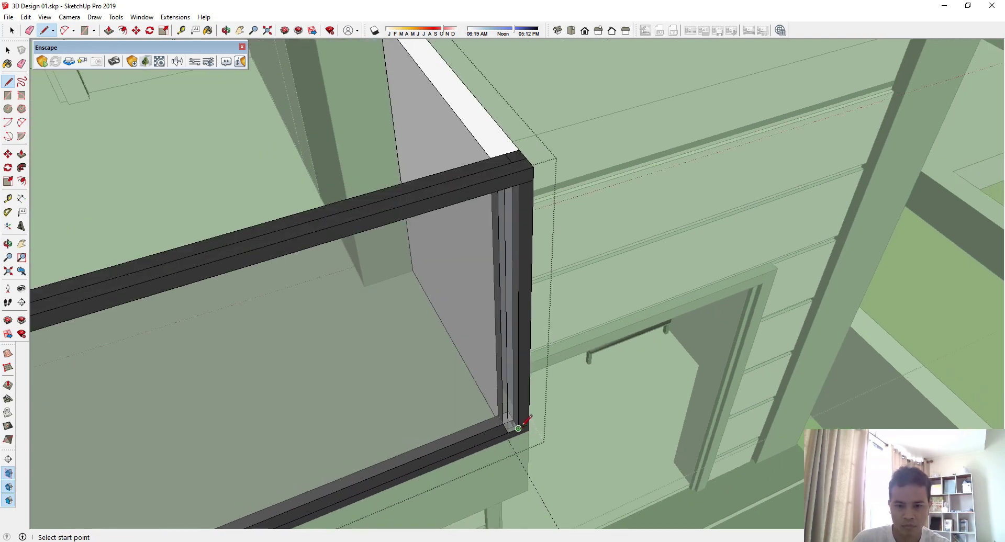
key(r)
click(518, 428)
key(Escape)
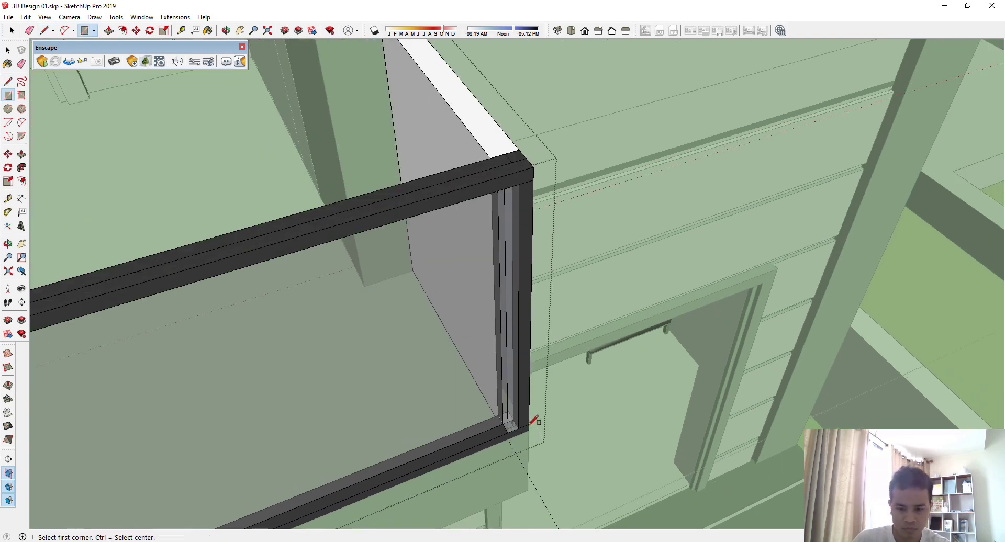
click(518, 428)
click(507, 185)
- Draw a second rectangle from the corner post's lower inner corner to its upper corner beside the new side panel
scroll(502, 434, up, 2)
click(511, 427)
mouse_move(513, 405)
middle_down()
mouse_move(706, 403)
mouse_move(511, 412)
middle_up()
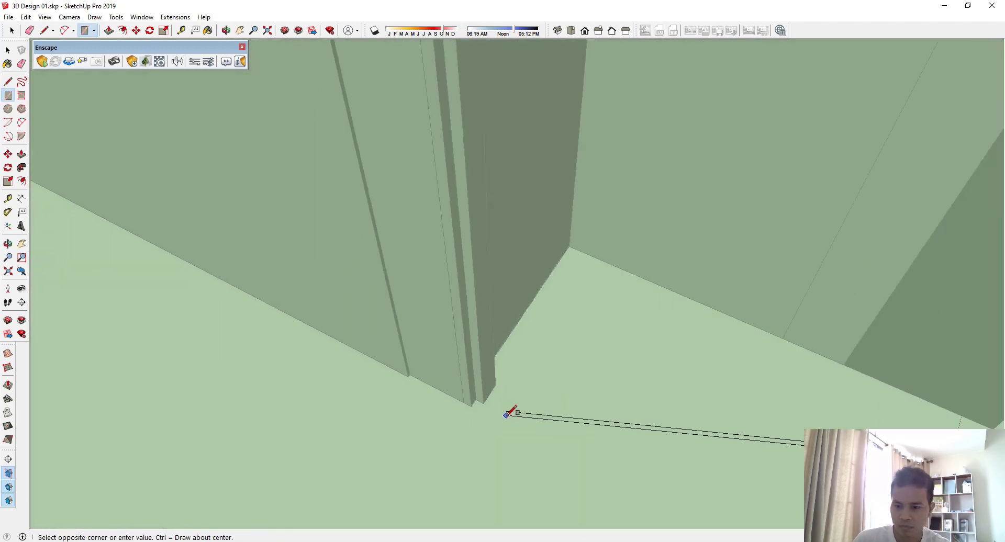
scroll(506, 414, up, 4)
scroll(503, 417, down, 1)
scroll(786, 319, up, 5)
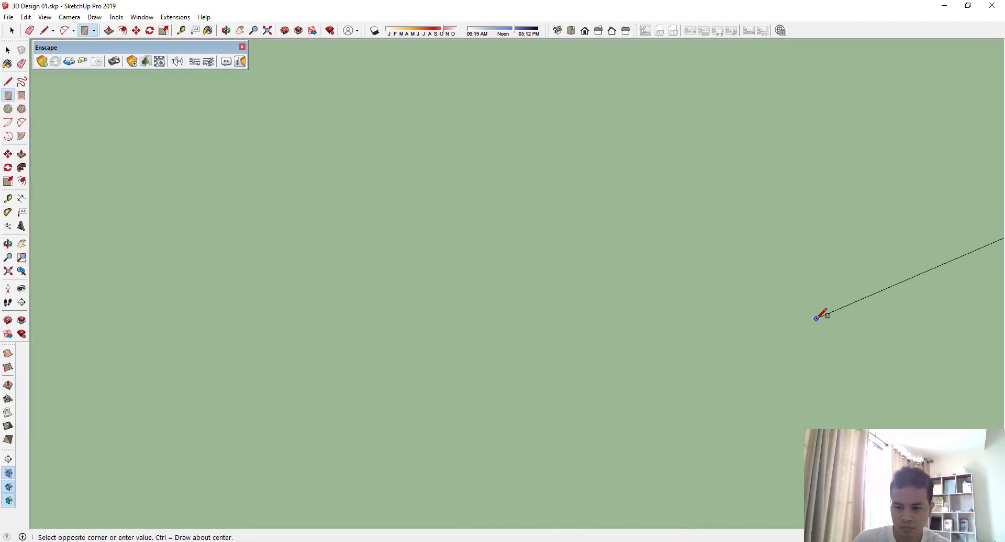
scroll(836, 321, down, 5)
middle_drag(803, 321, 528, 308)
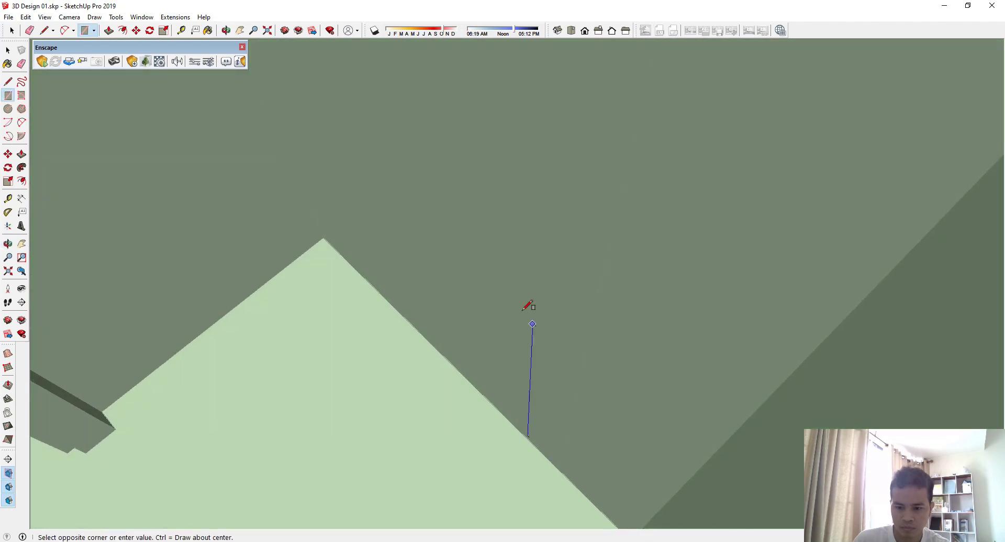
scroll(423, 155, down, 4)
middle_drag(769, 428, 520, 207)
scroll(520, 205, down, 3)
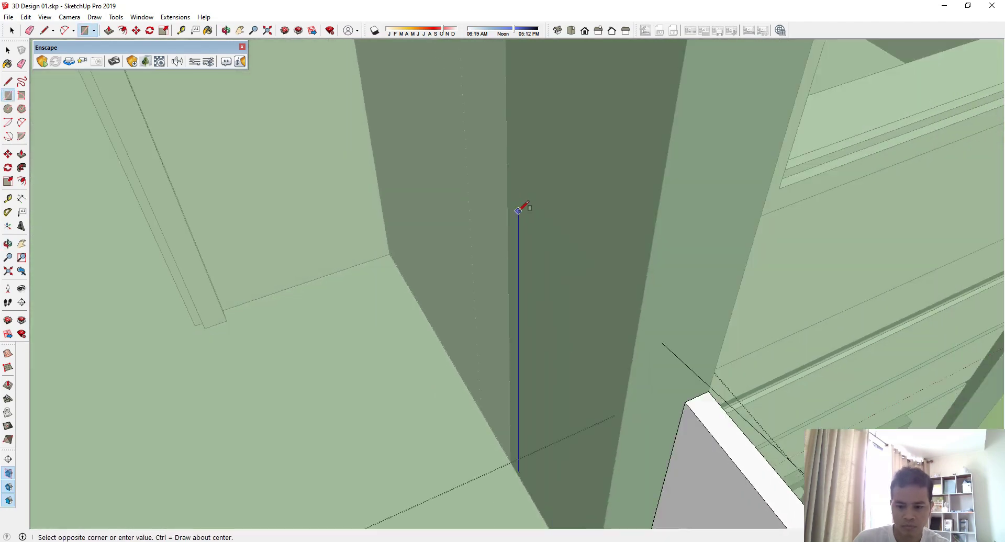
scroll(518, 204, down, 1)
scroll(677, 433, up, 5)
middle_drag(680, 419, 467, 308)
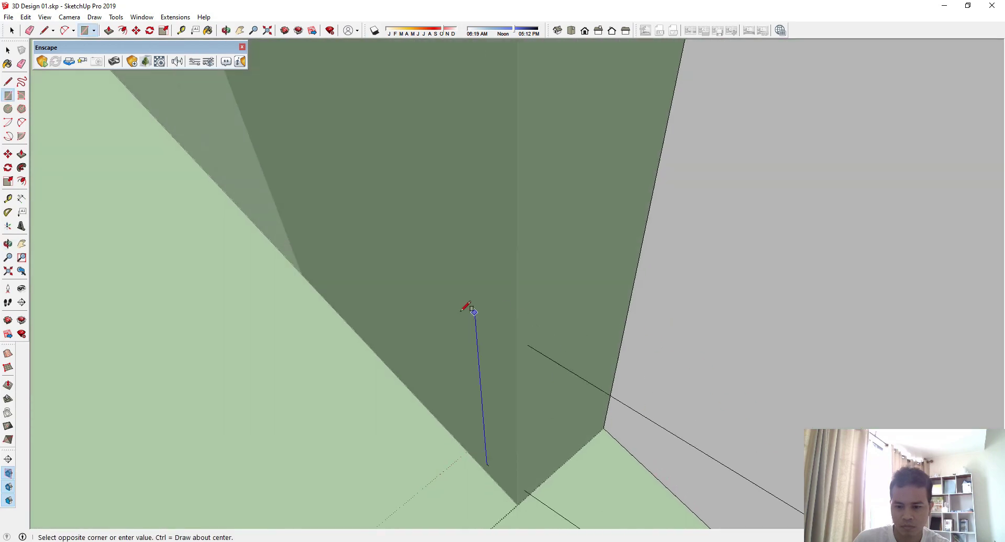
scroll(309, 269, down, 4)
scroll(688, 342, up, 4)
scroll(655, 344, down, 5)
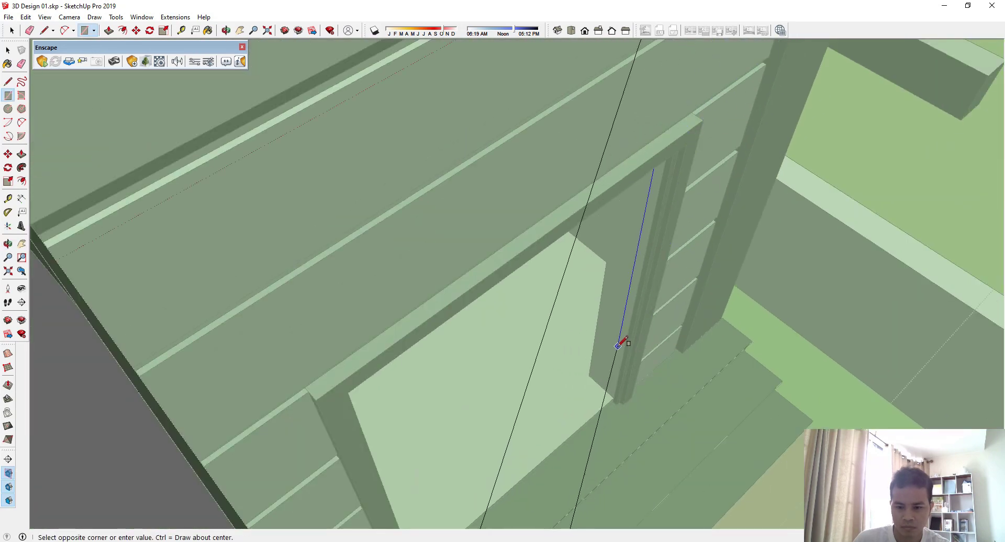
middle_drag(586, 355, 691, 355)
scroll(864, 294, up, 2)
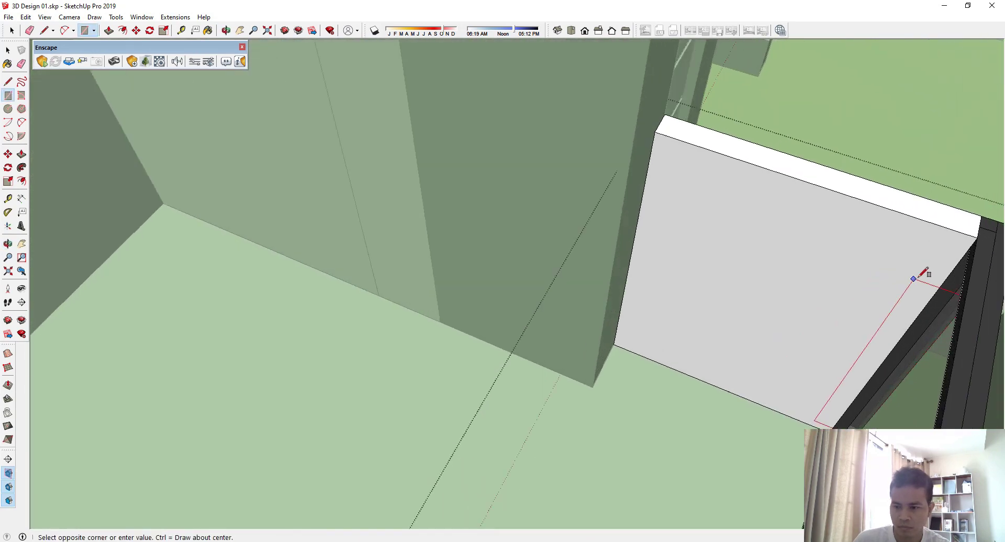
click(971, 245)
middle_drag(971, 245, 680, 197)
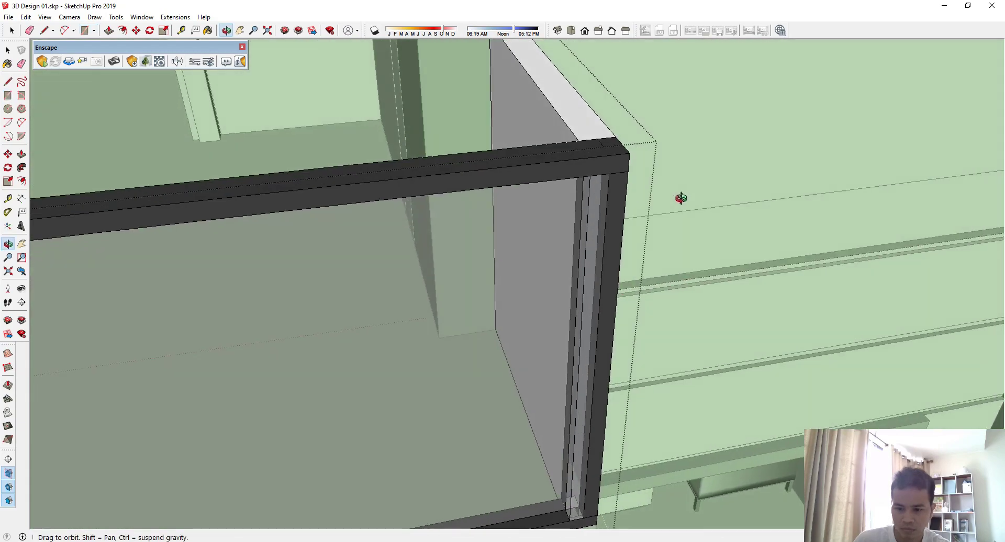
- Select all connected railing geometry and paint it with the dark Color M07 sampled from the frame
key(space)
scroll(582, 490, down, 3)
click(583, 374)
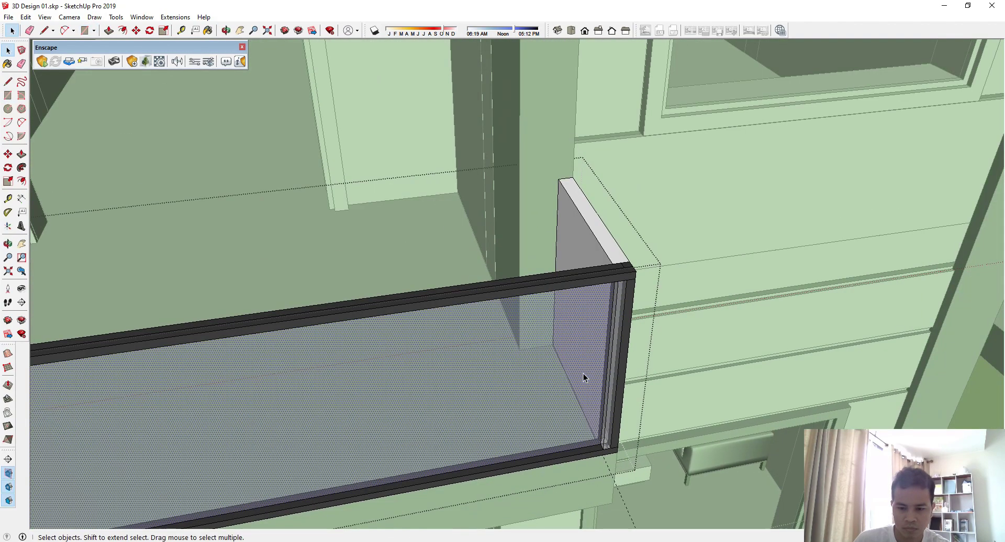
triple_click(593, 355)
middle_drag(592, 355, 639, 237)
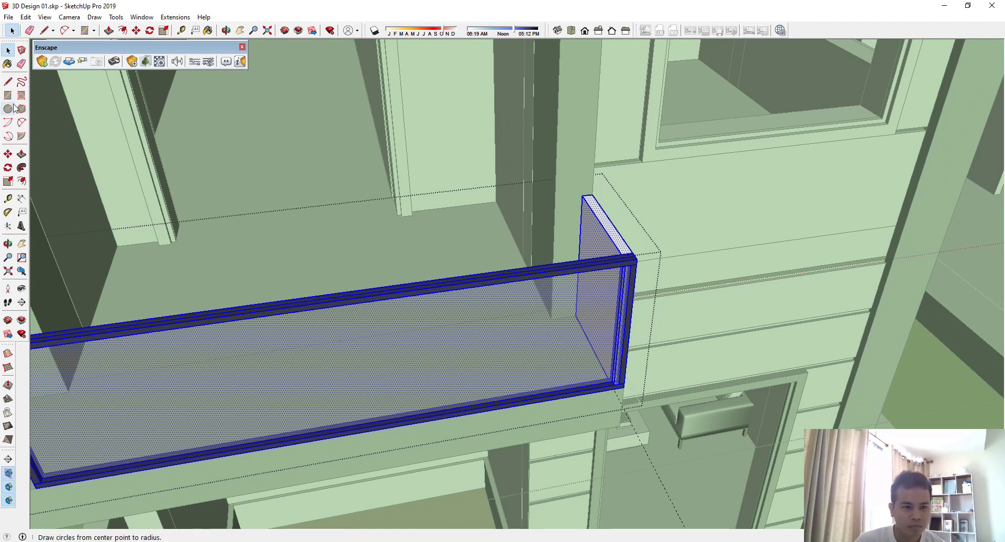
click(8, 64)
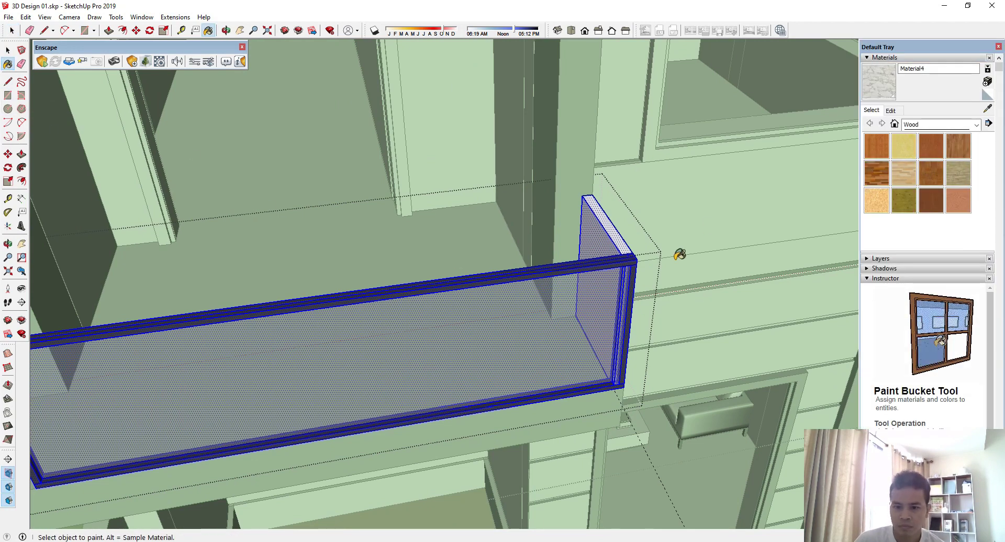
scroll(637, 291, up, 1)
key(alt)
alt+click(637, 292)
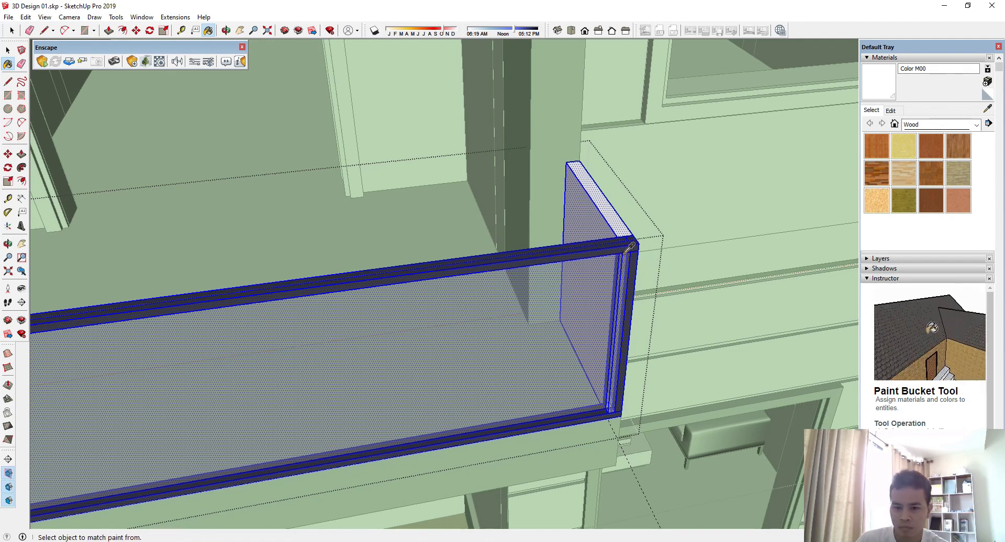
alt+click(627, 244)
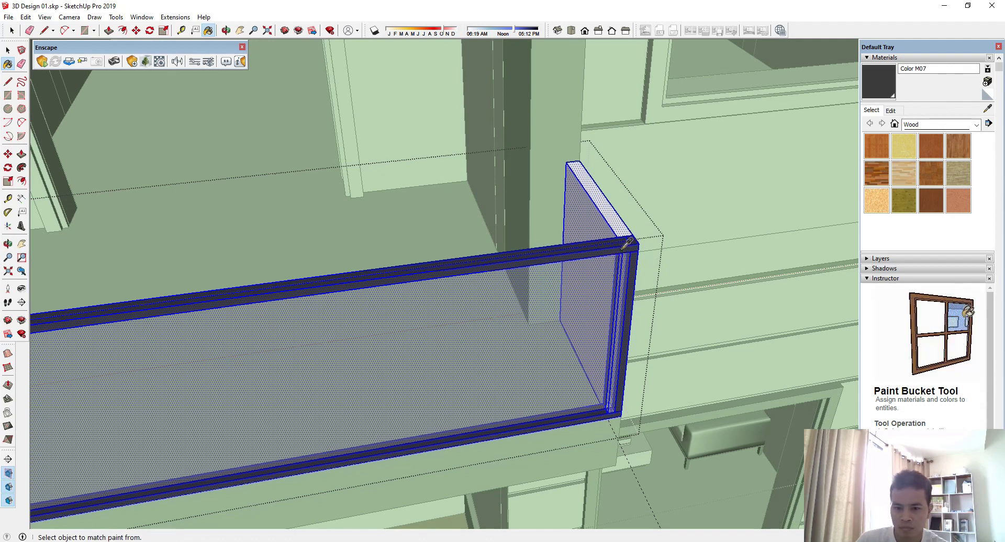
click(616, 213)
scroll(631, 340, up, 2)
click(614, 383)
scroll(614, 387, down, 3)
middle_drag(631, 382, 469, 335)
- Erase the extra vertical edge on the corner post's front face
key(space)
scroll(469, 338, up, 1)
click(477, 328)
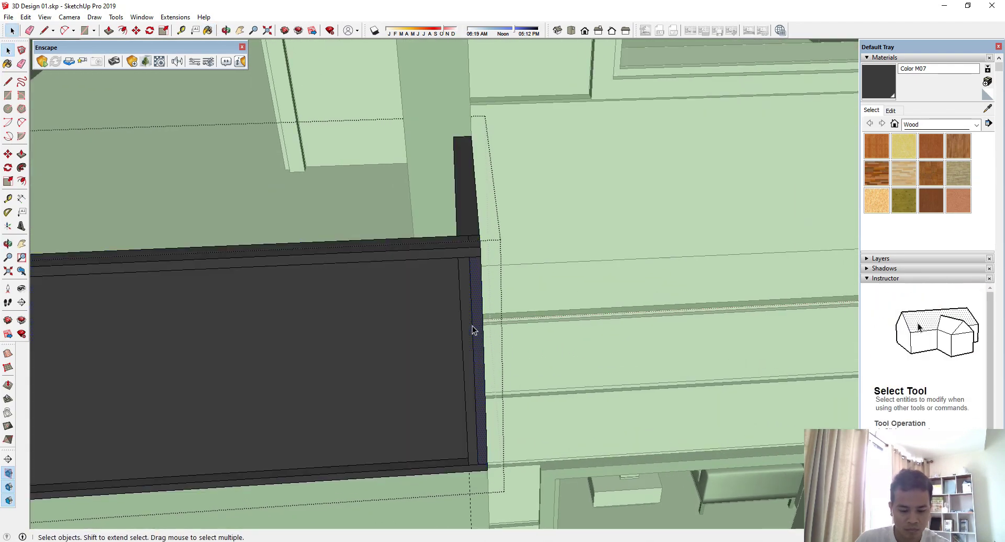
key(r)
key(e)
click(477, 322)
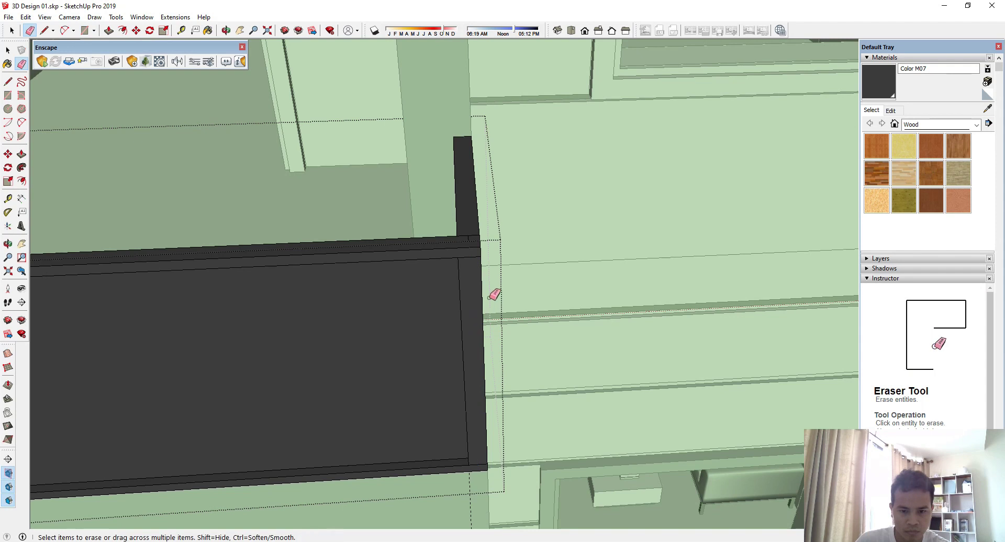
- Erase the leftover seam edges at the railing's top corner and where the side panel meets the post
mouse_move(493, 292)
middle_down()
mouse_move(398, 332)
mouse_move(413, 313)
middle_up()
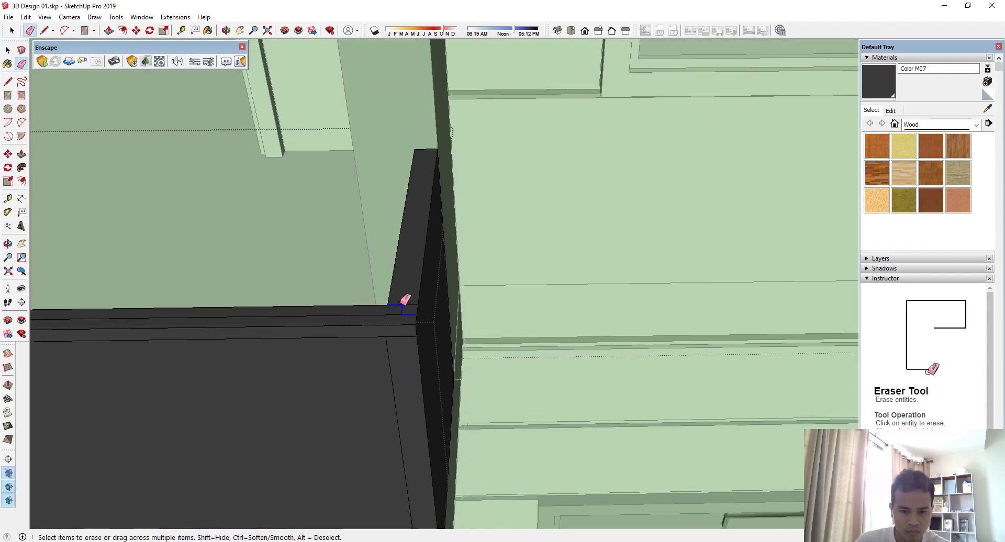
mouse_move(416, 298)
middle_down()
mouse_move(419, 313)
mouse_move(487, 337)
mouse_move(317, 342)
mouse_move(496, 294)
mouse_move(601, 321)
mouse_move(711, 417)
mouse_move(484, 354)
mouse_move(258, 330)
middle_up()
scroll(195, 218, up, 3)
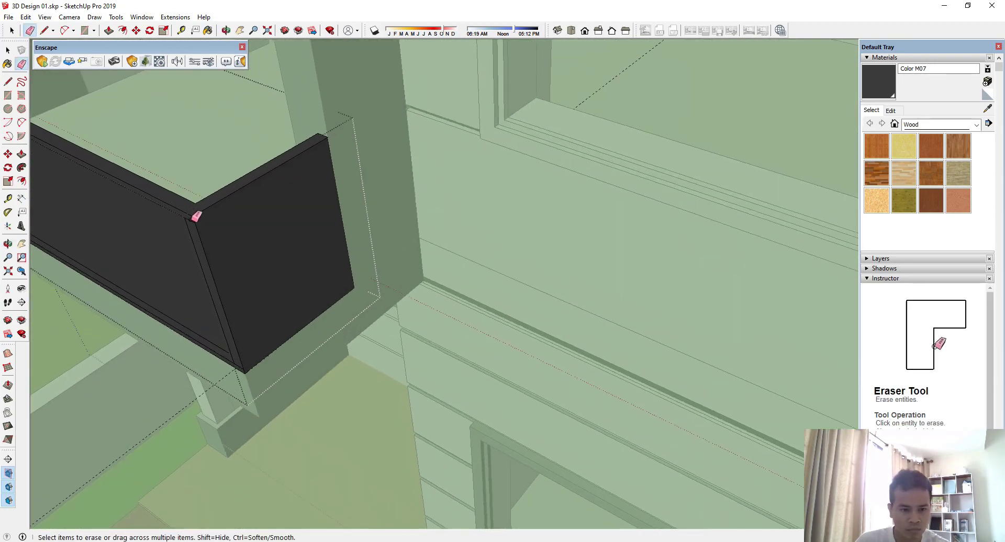
mouse_move(190, 236)
middle_down()
mouse_move(316, 208)
mouse_move(367, 212)
middle_up()
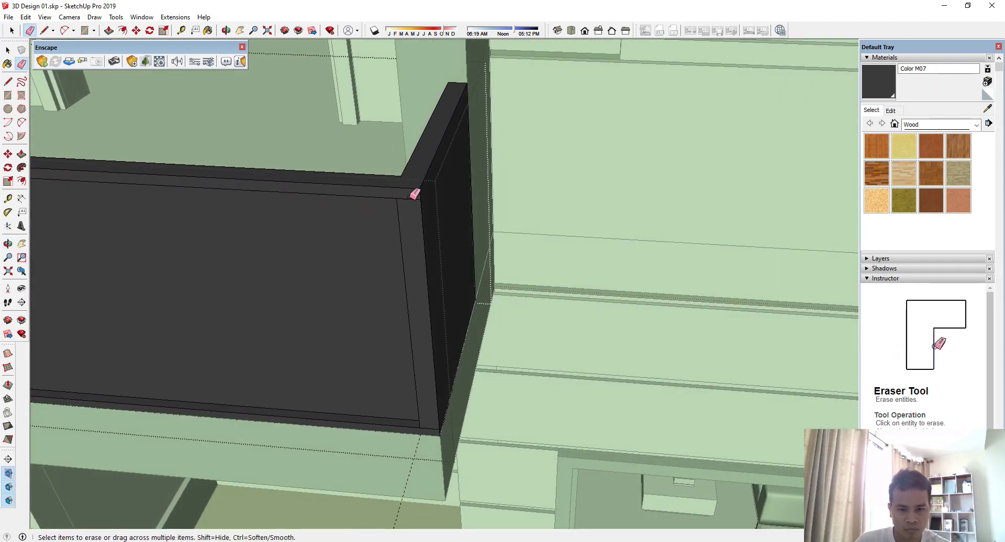
middle_drag(476, 406, 377, 431)
- Measure the front frame's border width and offset the side panel's top, wall-side and bottom edges inward
key(space)
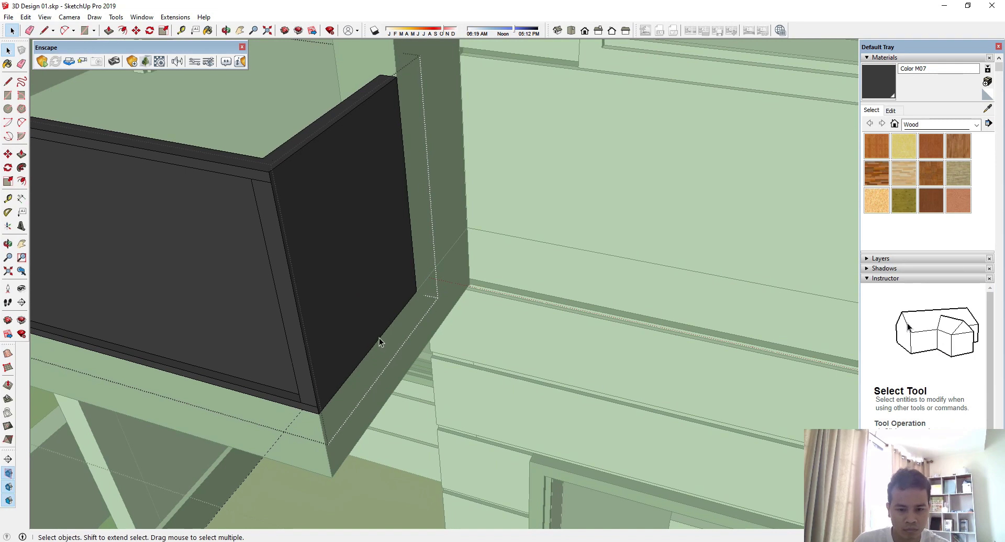
shift+click(334, 123)
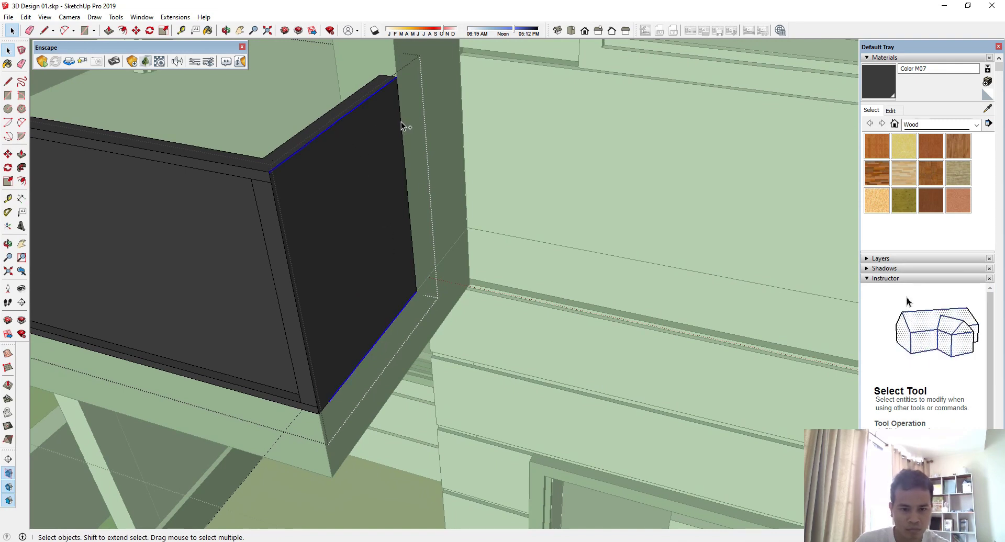
scroll(280, 442, up, 2)
scroll(305, 417, up, 1)
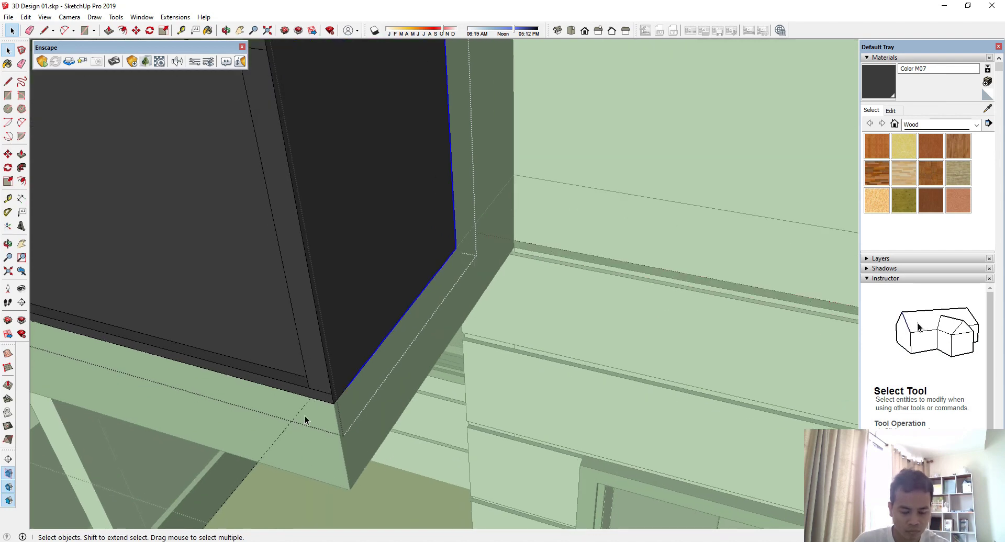
key(t)
click(322, 386)
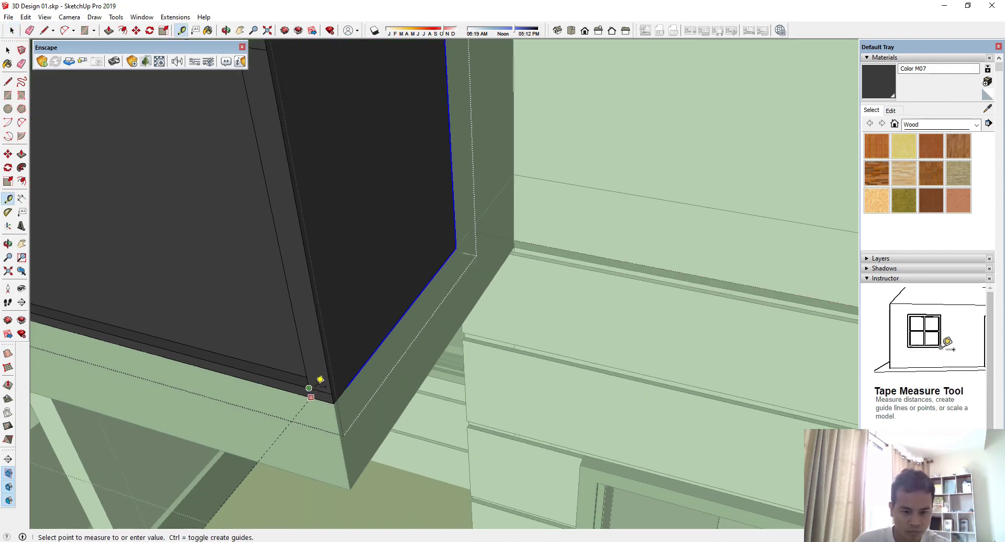
key(space)
scroll(349, 390, up, 1)
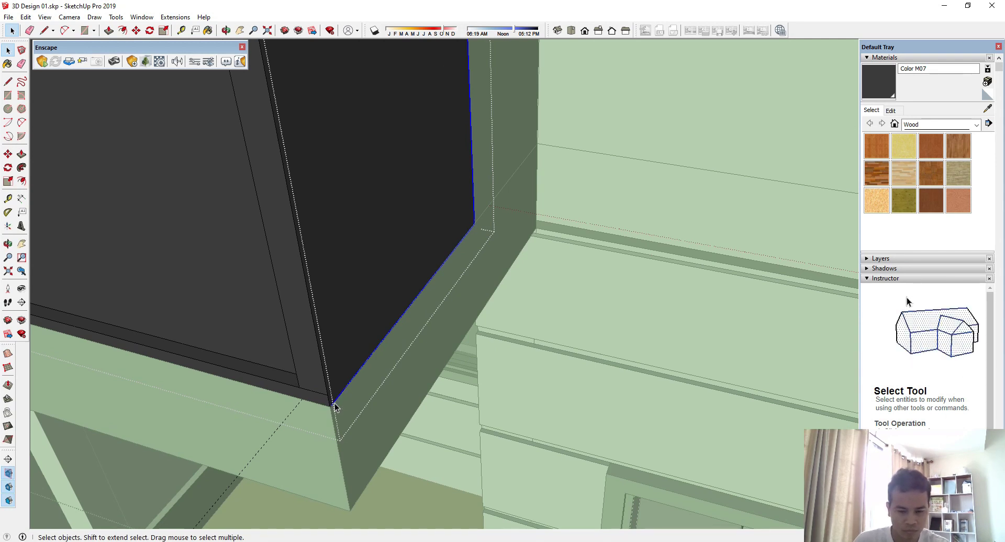
key(f)
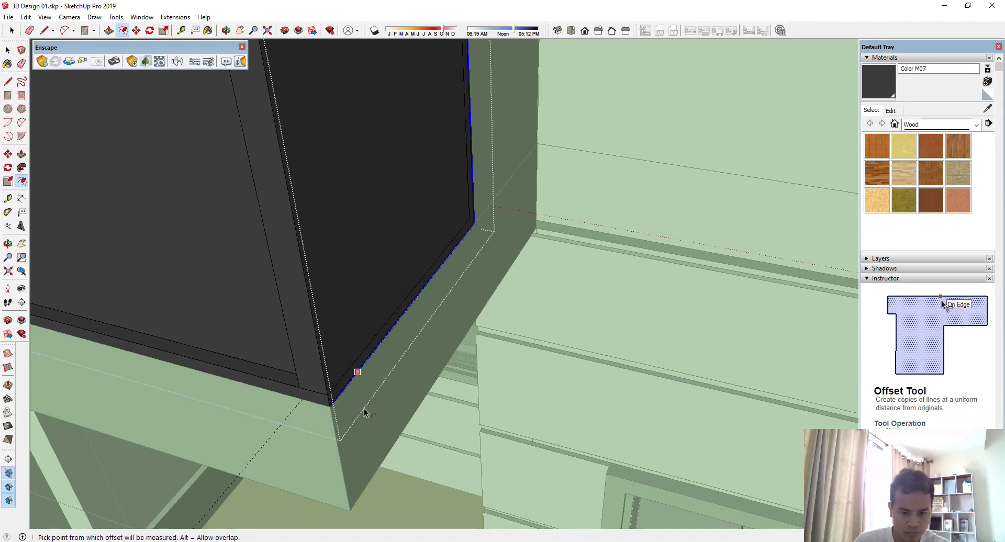
- Select the side panel's inner face and measure the width of the border along its top edge
scroll(365, 412, down, 2)
key(space)
click(392, 276)
scroll(413, 400, down, 5)
scroll(388, 256, up, 6)
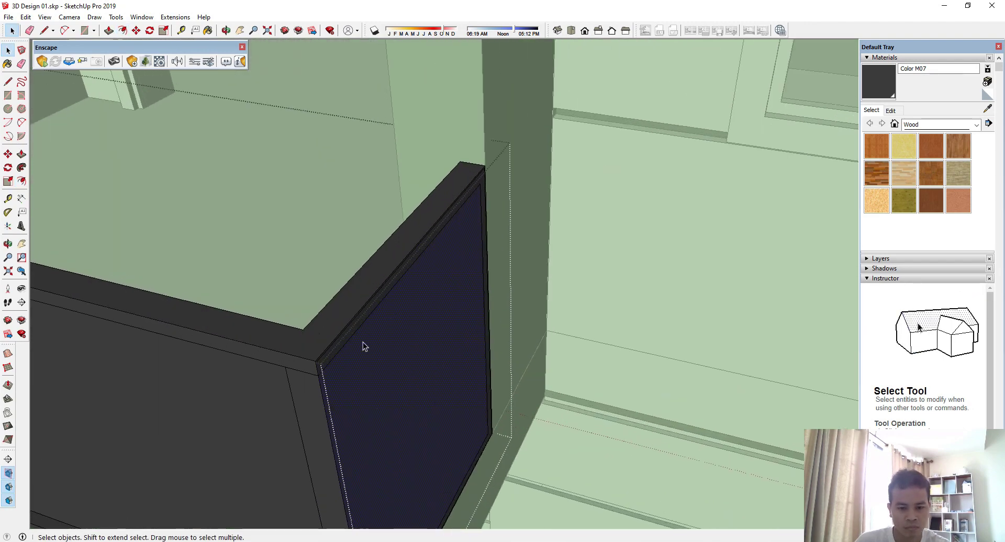
middle_drag(365, 347, 164, 314)
middle_drag(478, 274, 227, 369)
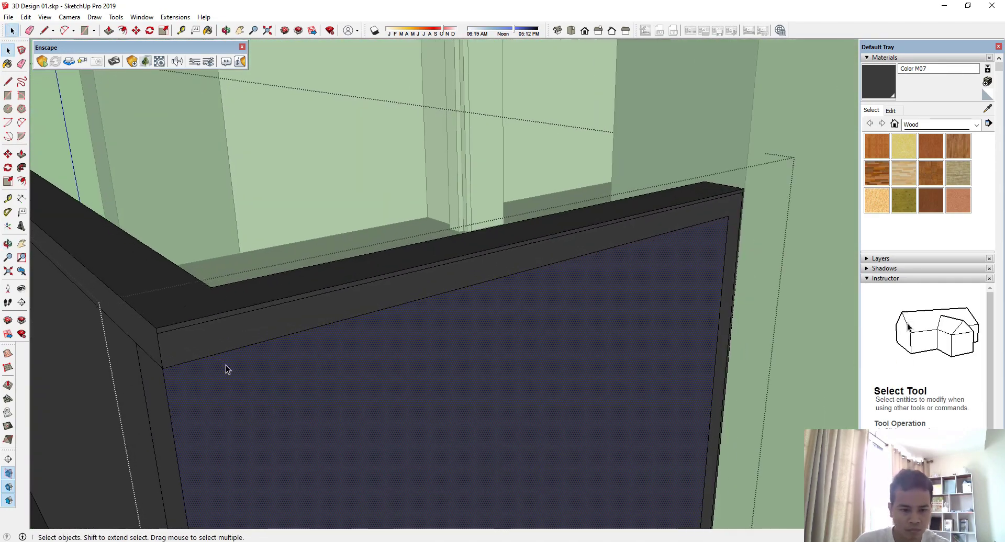
key(t)
click(247, 346)
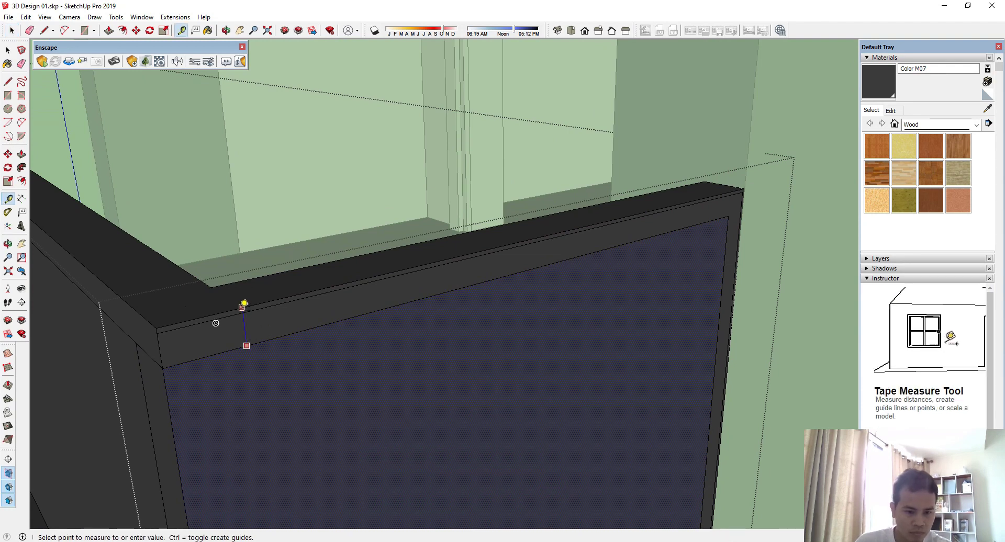
key(space)
- Delete the extra edges along the side panel's top, wall-side and bottom borders
click(229, 317)
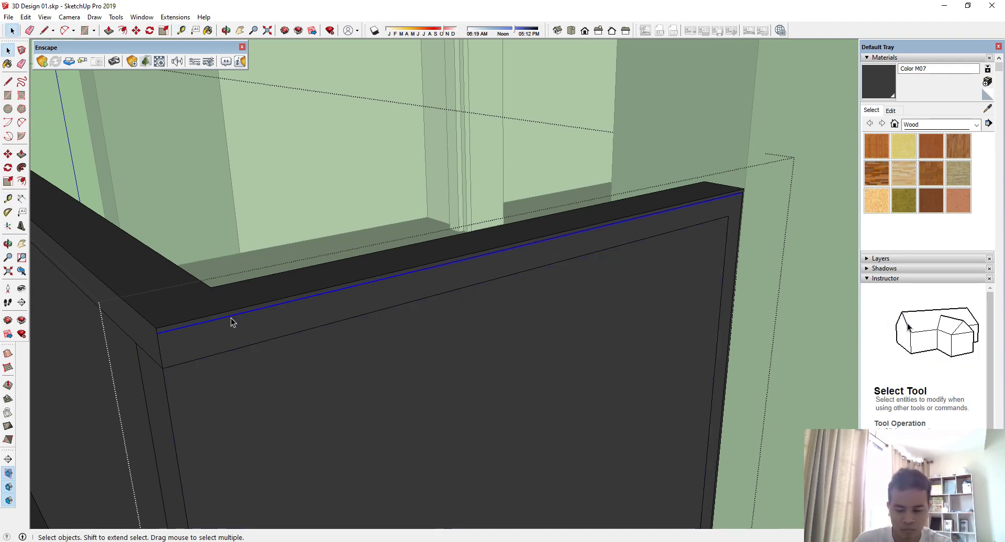
key(Delete)
scroll(188, 408, down, 3)
scroll(538, 282, up, 2)
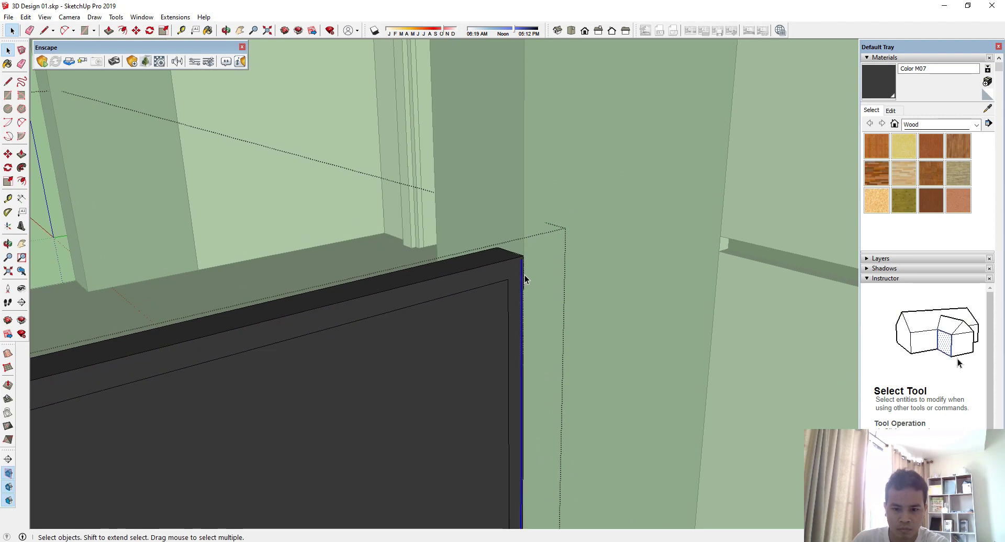
key(Delete)
scroll(572, 216, down, 5)
scroll(448, 403, up, 5)
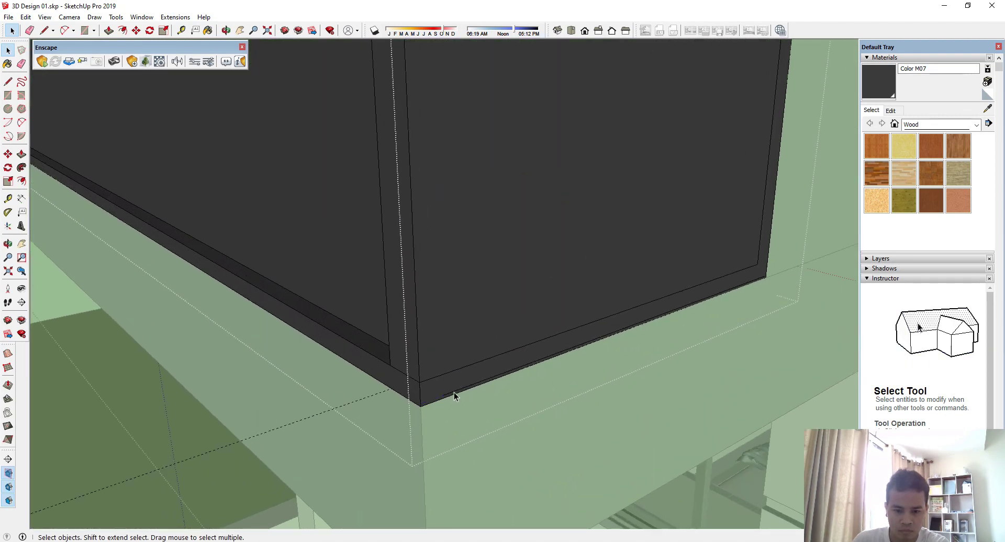
scroll(441, 423, down, 2)
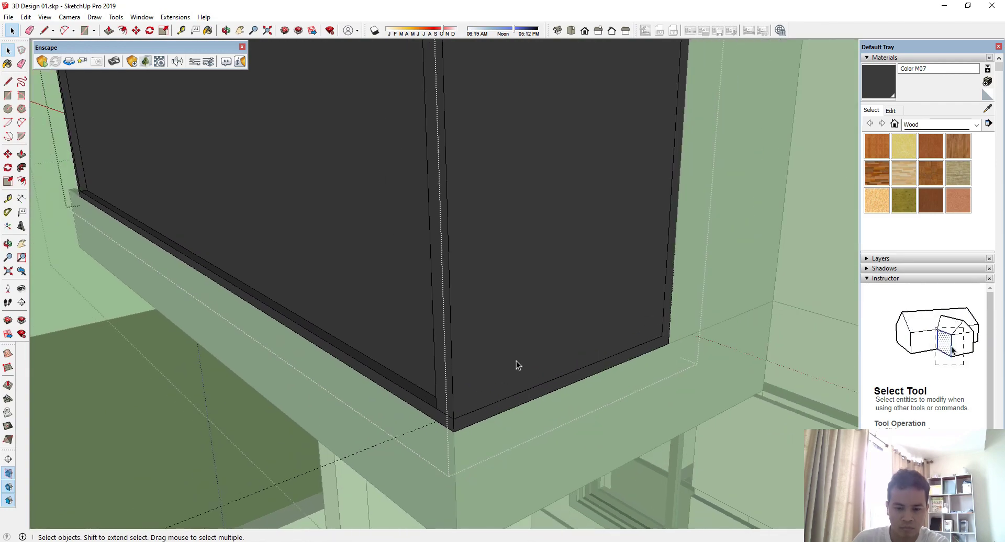
- Push the corner post face and the side panel's inner face back through the frame to open the side
middle_drag(516, 360, 540, 407)
click(547, 423)
scroll(504, 358, down, 2)
middle_drag(506, 361, 487, 343)
key(p)
click(489, 345)
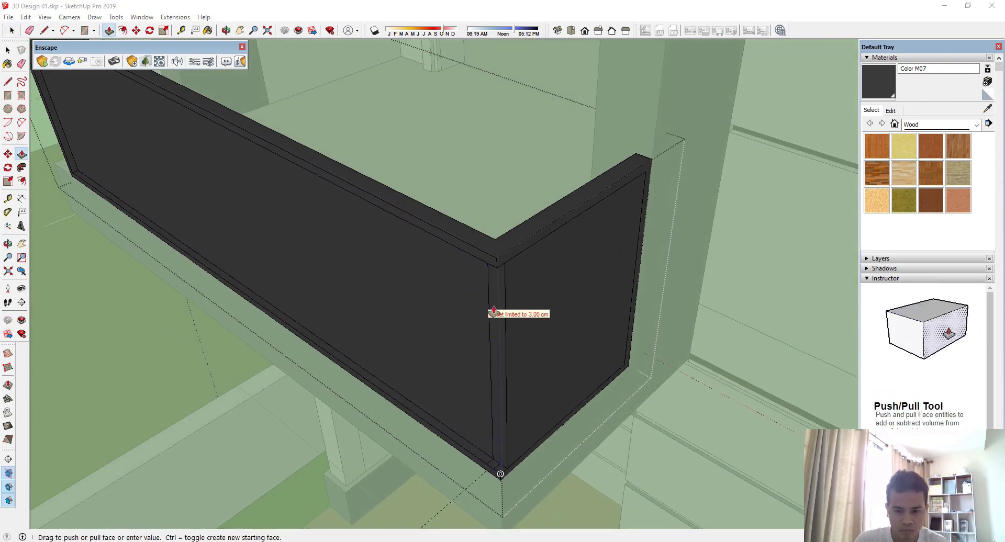
middle_drag(488, 297, 496, 425)
click(576, 413)
- Push the front panel's end strip flush and delete the front infill face to leave an open frame
click(495, 425)
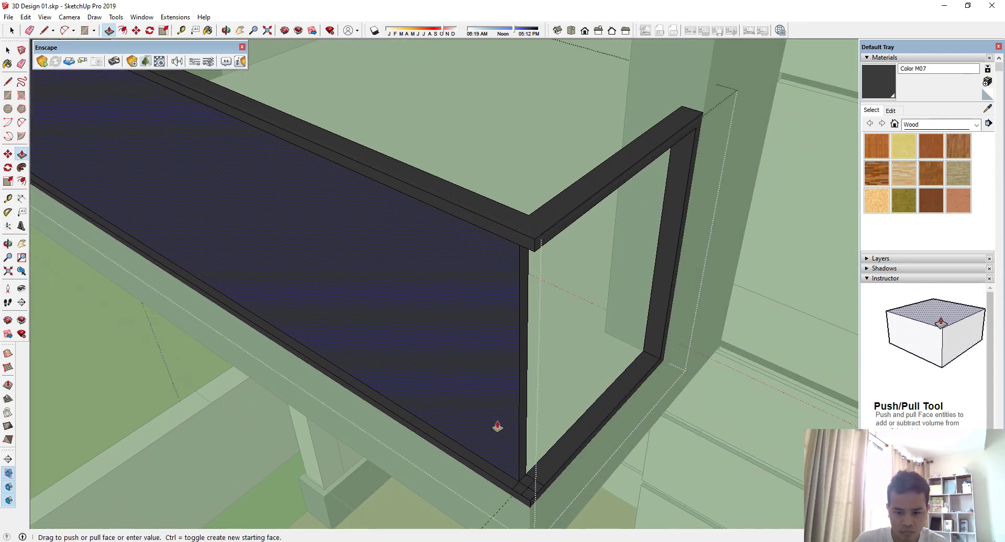
click(526, 407)
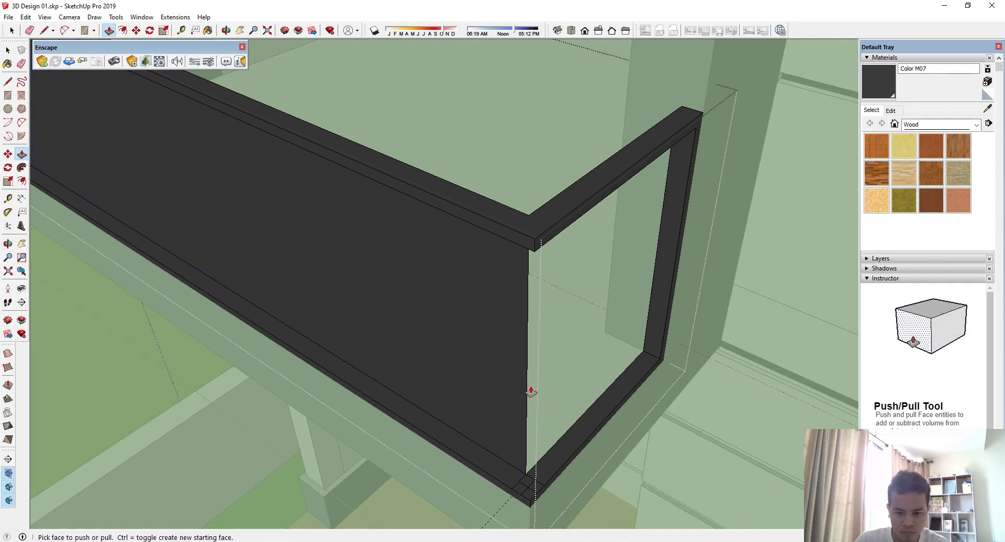
click(526, 389)
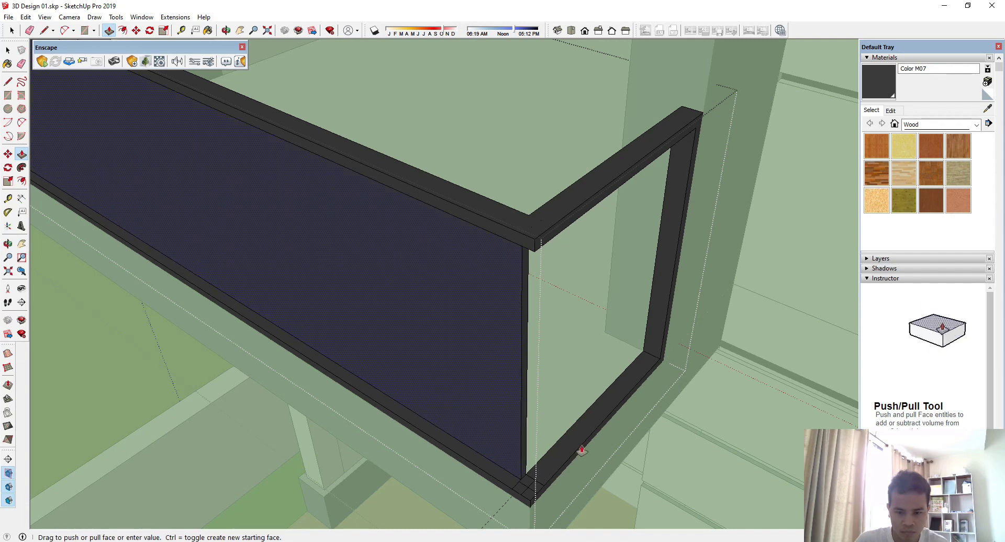
key(space)
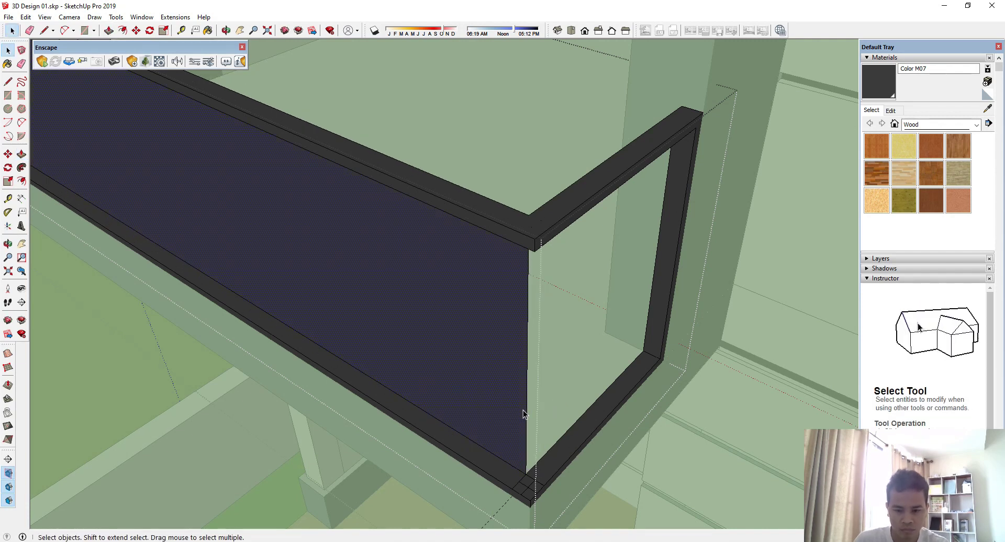
key(Delete)
middle_drag(512, 379, 685, 368)
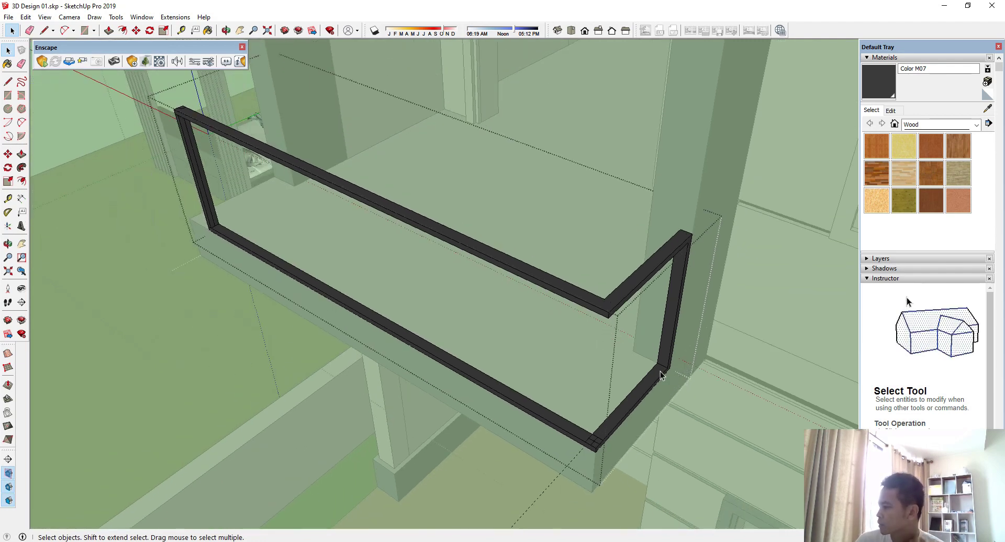
- Erase the leftover seam edges where the front and side bottom rails meet at the corner
scroll(601, 451, up, 6)
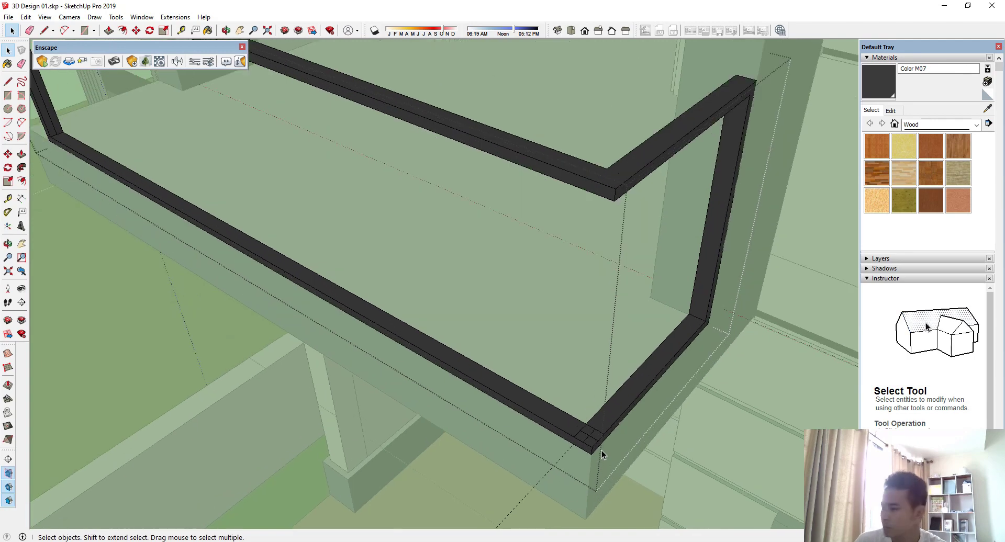
key(e)
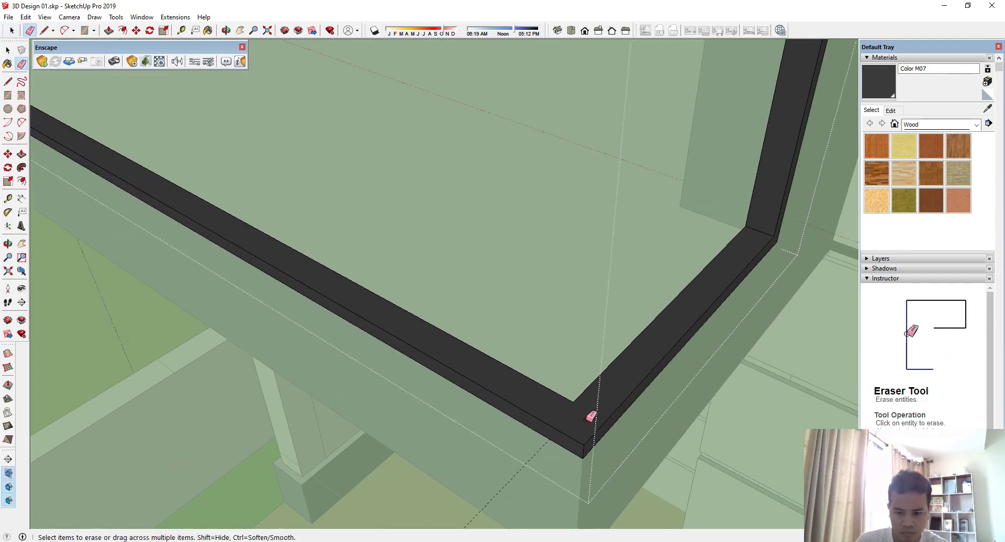
scroll(590, 415, down, 5)
- Select the end post at the front frame's free side and move it from its bottom corner to the slab's corner
mouse_move(644, 489)
middle_down()
mouse_move(620, 350)
mouse_move(793, 356)
mouse_move(366, 377)
mouse_move(563, 376)
mouse_move(579, 340)
middle_up()
key(space)
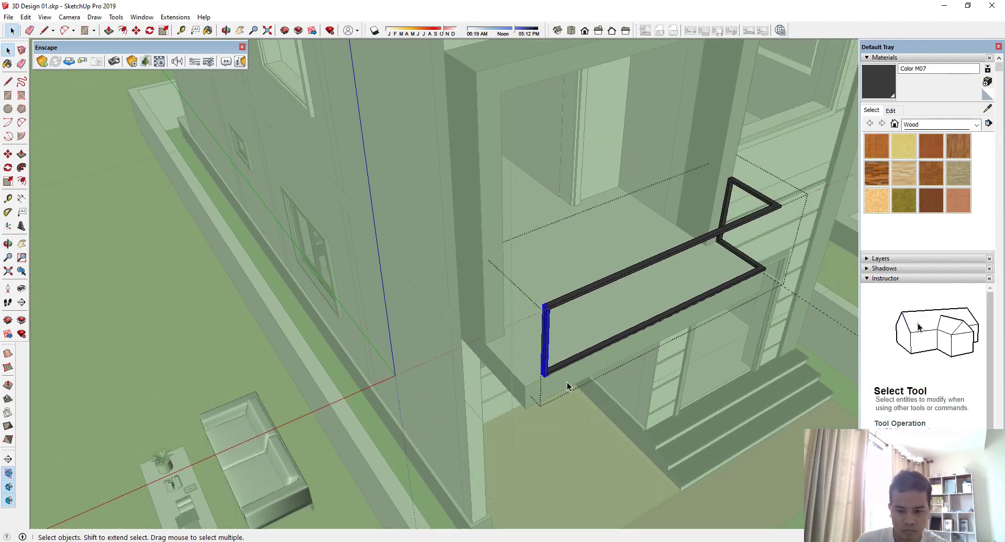
scroll(567, 386, up, 8)
key(m)
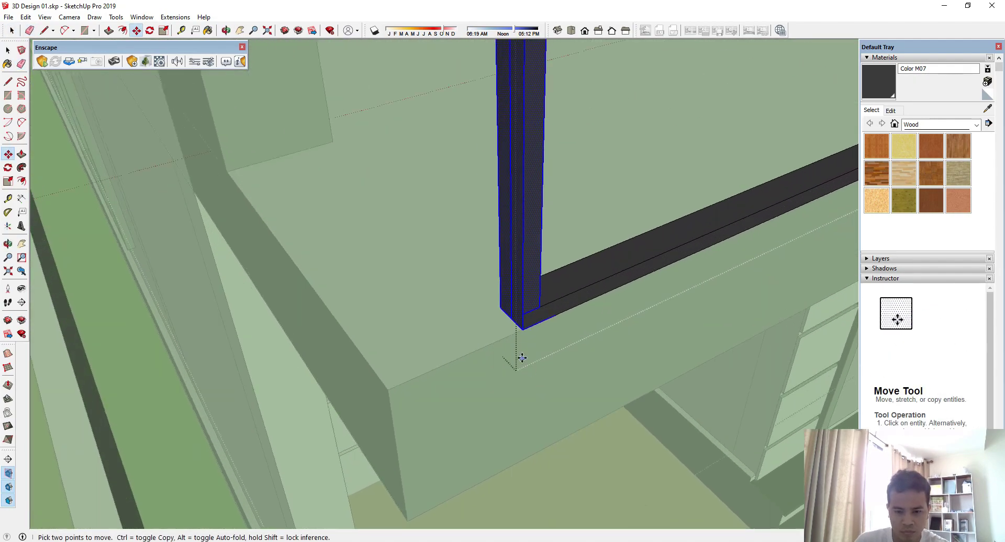
click(521, 329)
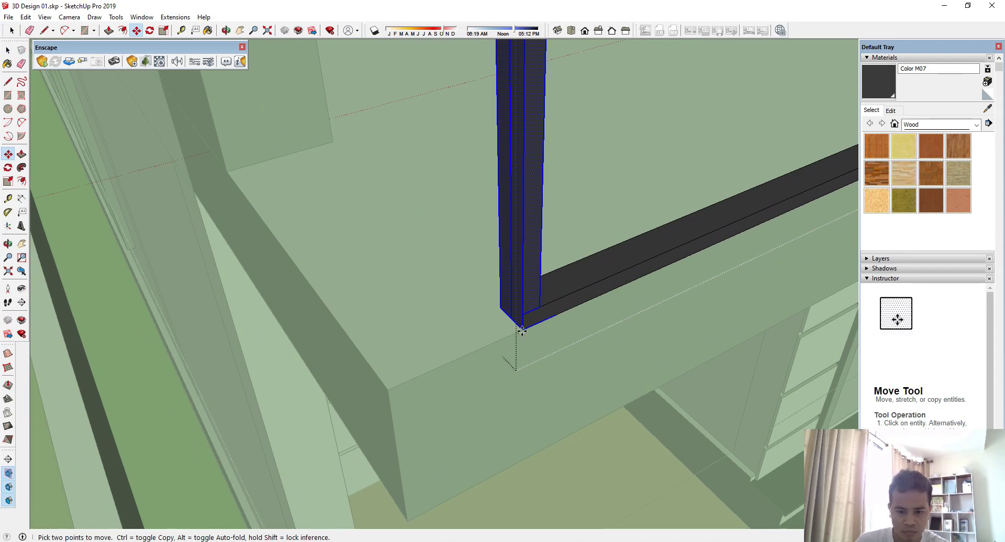
click(387, 389)
key(space)
- Erase the leftover seam edges on the moved end post and its joints with the rails
key(e)
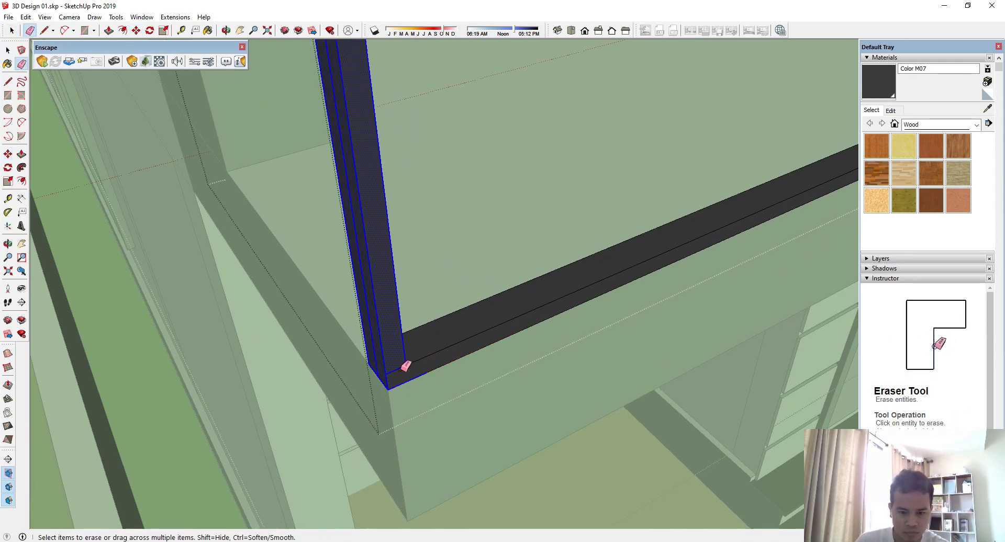
mouse_move(480, 395)
middle_down()
mouse_move(526, 392)
mouse_move(474, 442)
middle_up()
scroll(494, 212, up, 3)
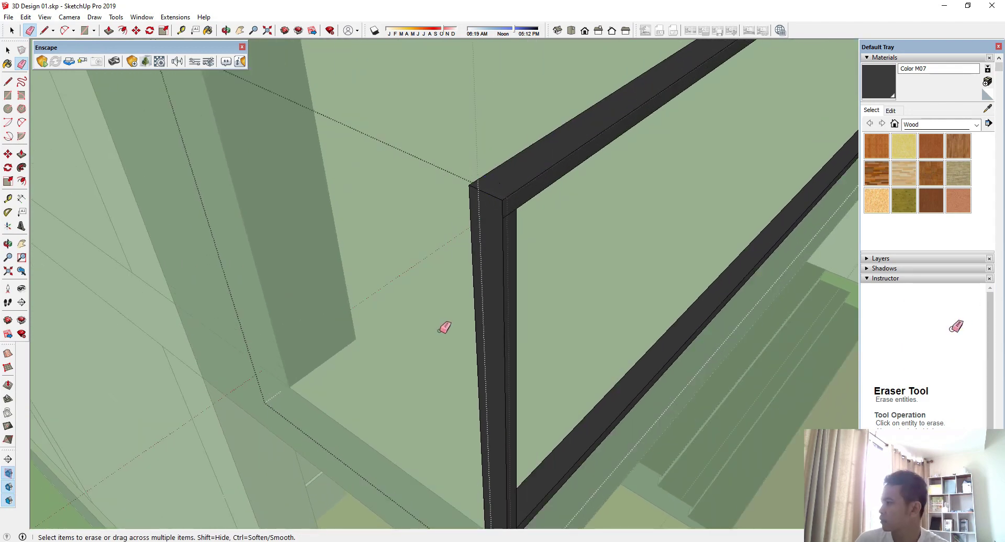
mouse_move(485, 432)
middle_down()
mouse_move(740, 455)
mouse_move(778, 449)
mouse_move(588, 431)
mouse_move(426, 363)
mouse_move(532, 341)
middle_up()
scroll(426, 363, down, 3)
scroll(531, 343, up, 2)
- Select the end post and measure the width of its front face
key(space)
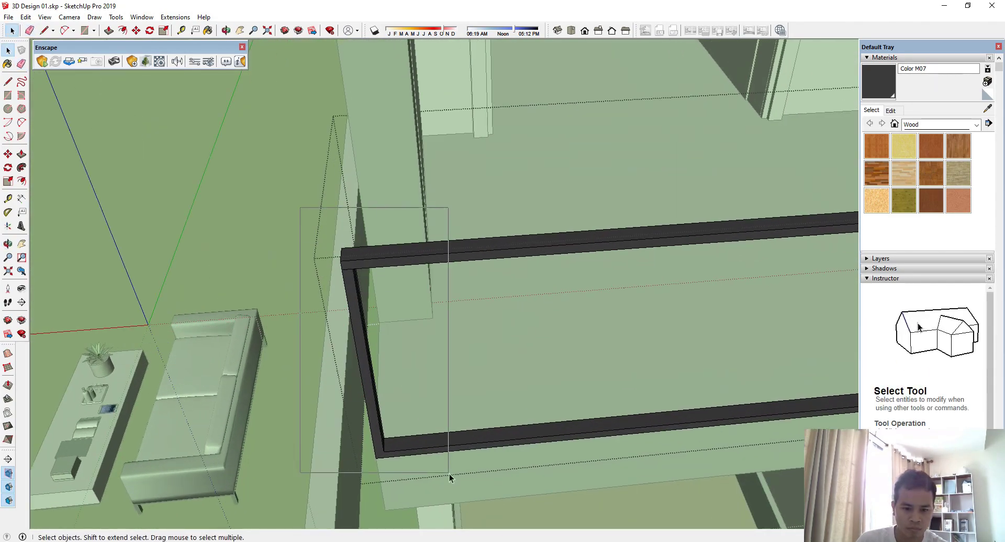
click(381, 452)
scroll(361, 464, up, 3)
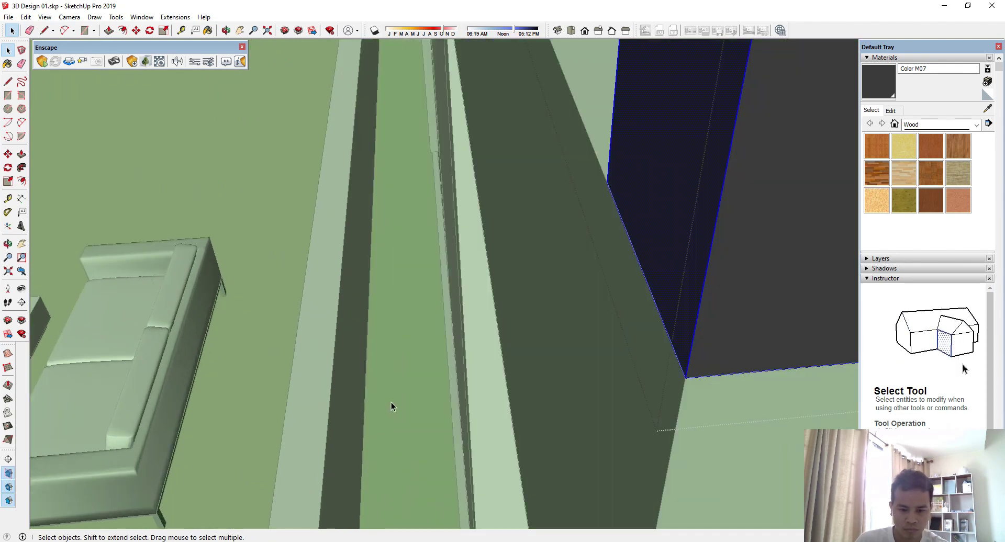
middle_drag(391, 404, 516, 409)
key(t)
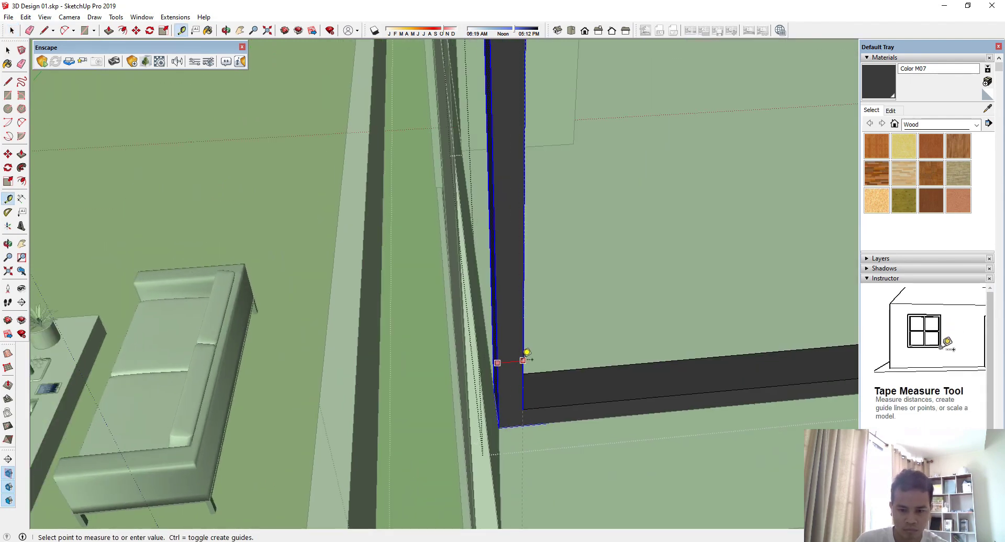
key(space)
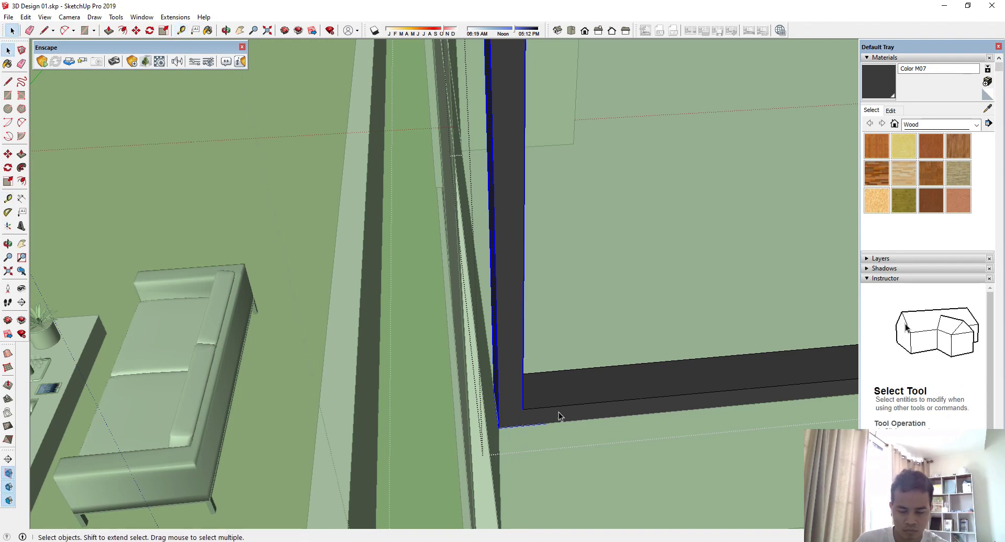
key(m)
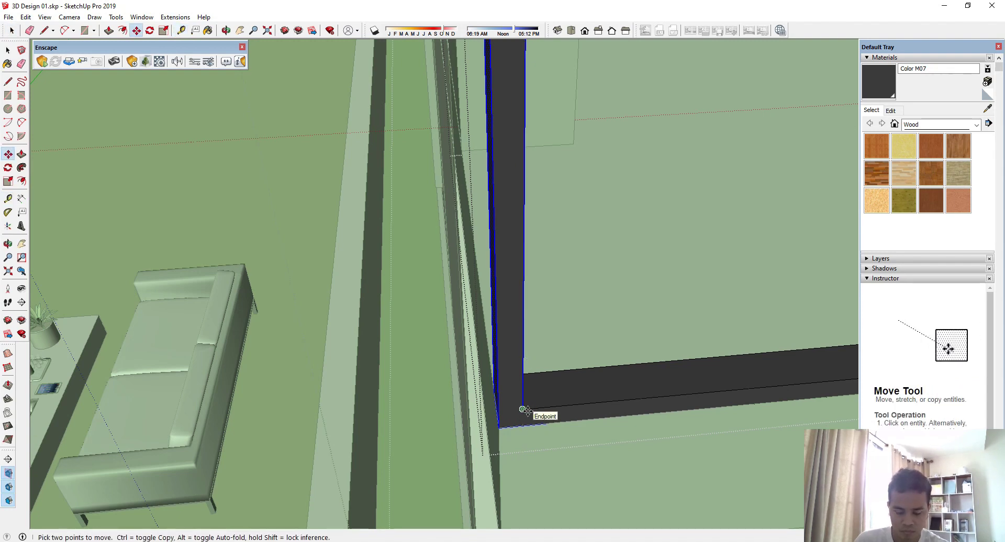
scroll(521, 411, down, 4)
key(space)
- Delete the unwanted geometry on the end post's inner side and close its inner face with a line at the foot
middle_drag(489, 410, 274, 392)
key(Delete)
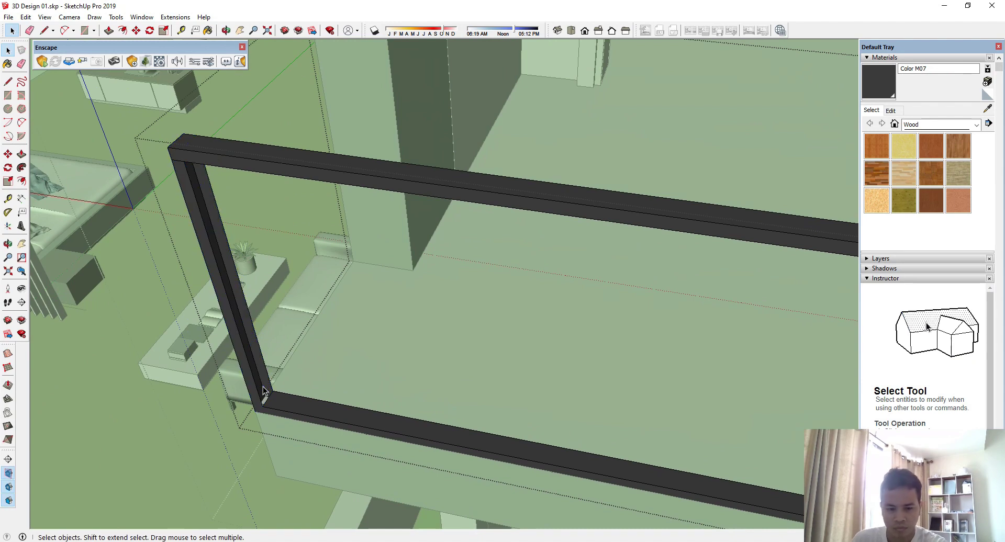
key(l)
middle_drag(278, 407, 265, 414)
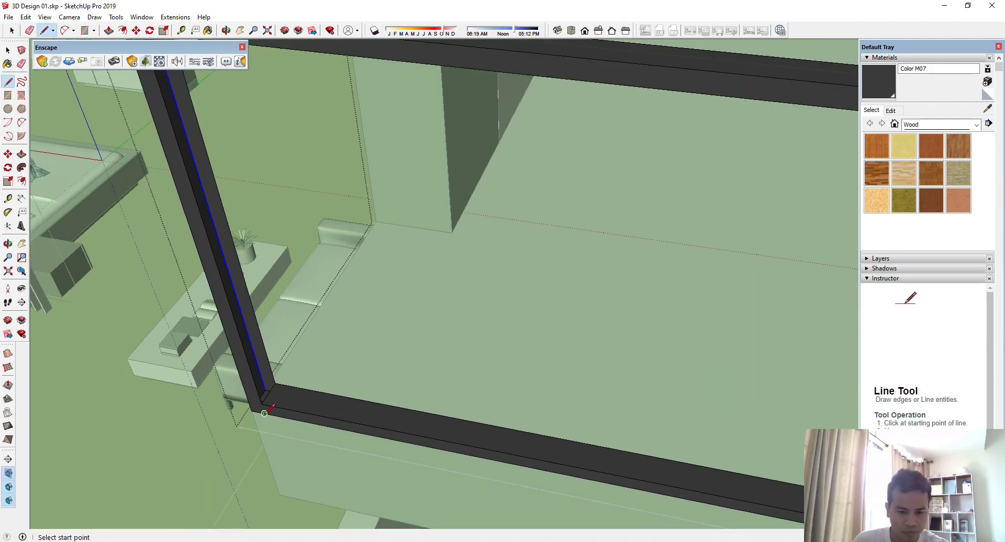
click(274, 384)
key(space)
click(273, 388)
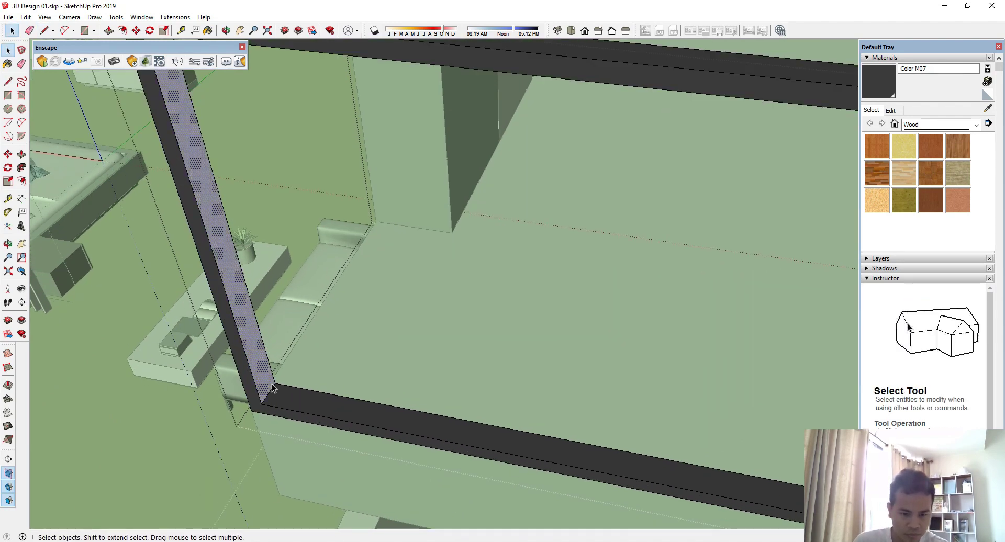
- Push/pull the end post's inner face toward the opening to widen the post
key(p)
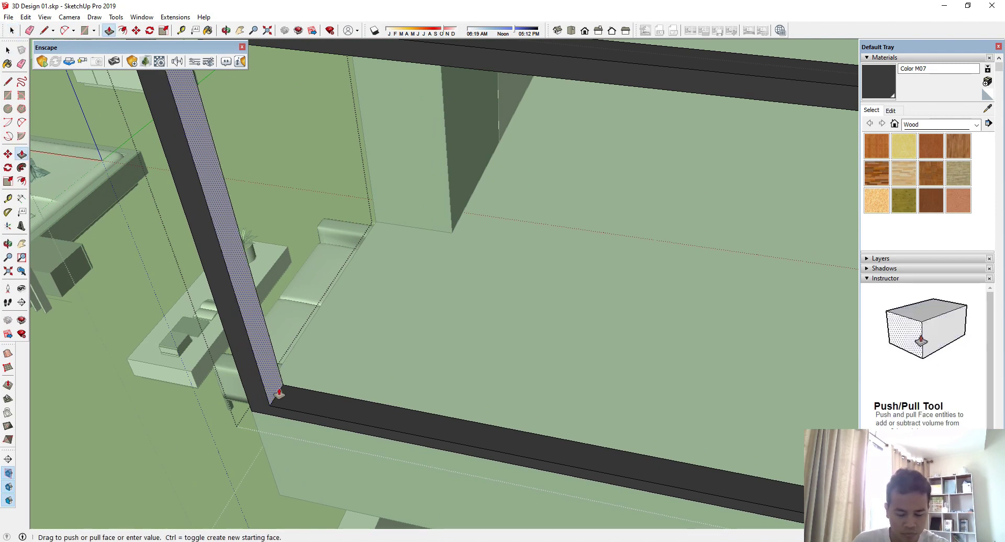
click(279, 391)
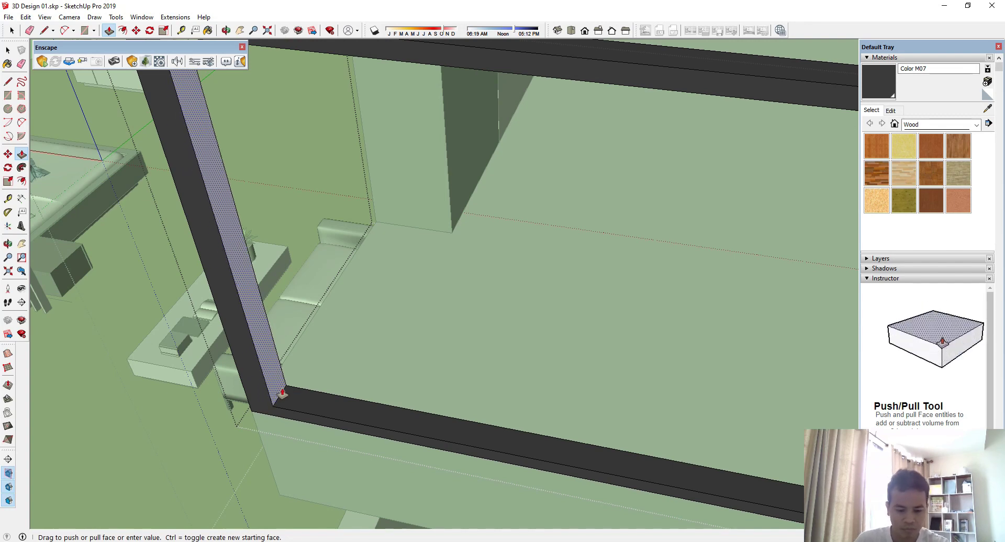
middle_drag(281, 393, 693, 447)
key(space)
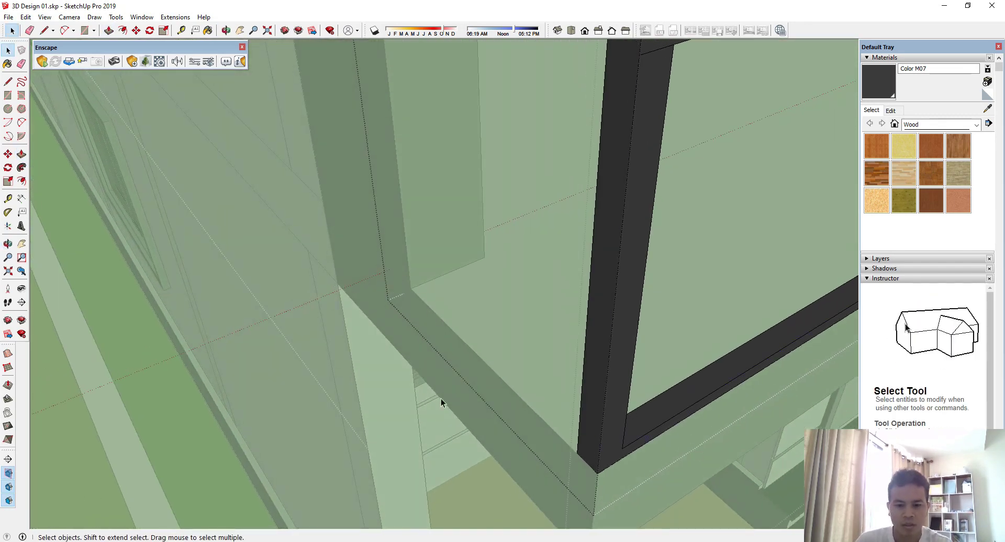
- Place a guide parallel to the slab's side edge, set inward between the column and the end post
scroll(445, 393, down, 2)
middle_drag(452, 380, 800, 455)
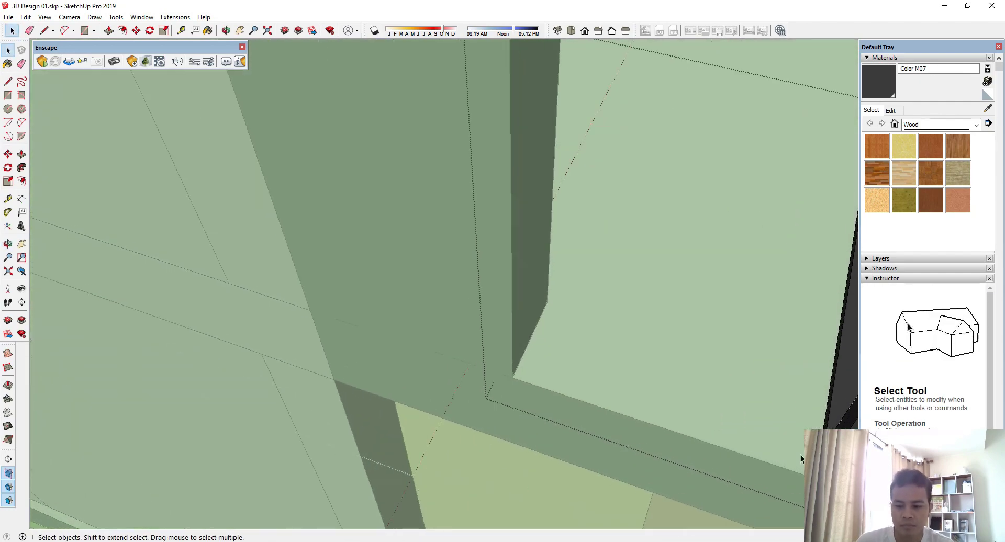
scroll(484, 389, down, 3)
middle_drag(485, 391, 680, 435)
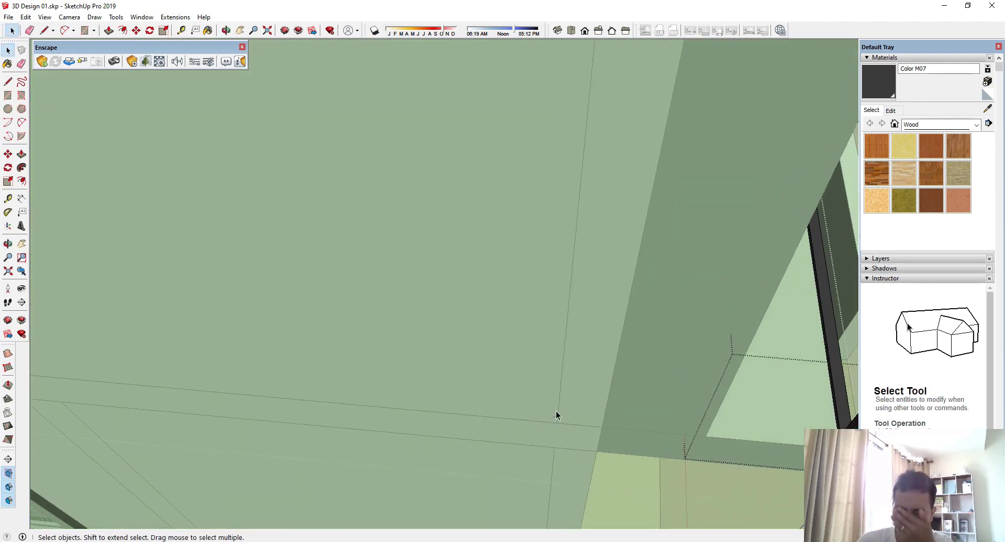
middle_drag(521, 418, 498, 347)
scroll(469, 403, up, 3)
key(t)
click(498, 428)
key(Return)
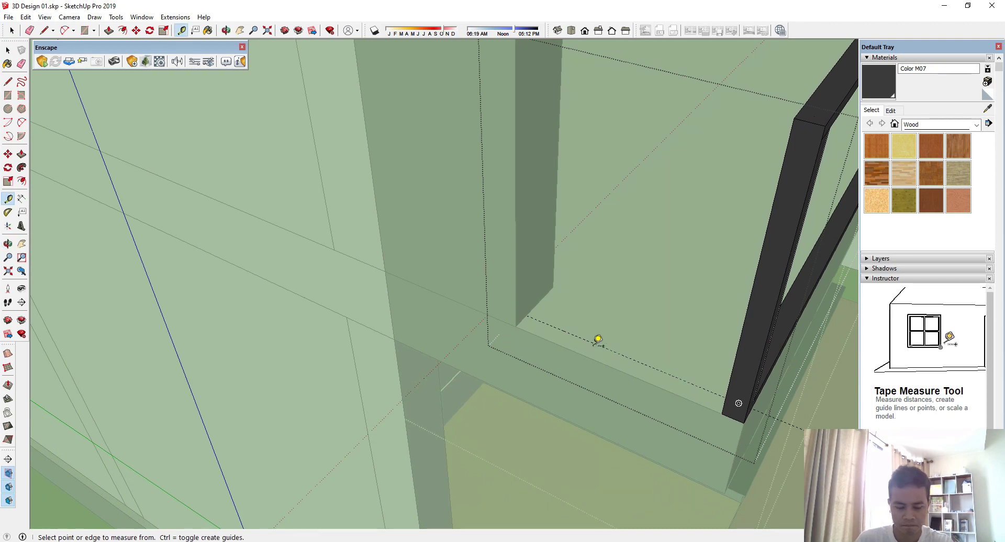
- Draw a rectangle on the slab's side between the column and the end post, and push/pull it up to the top rail's height
key(r)
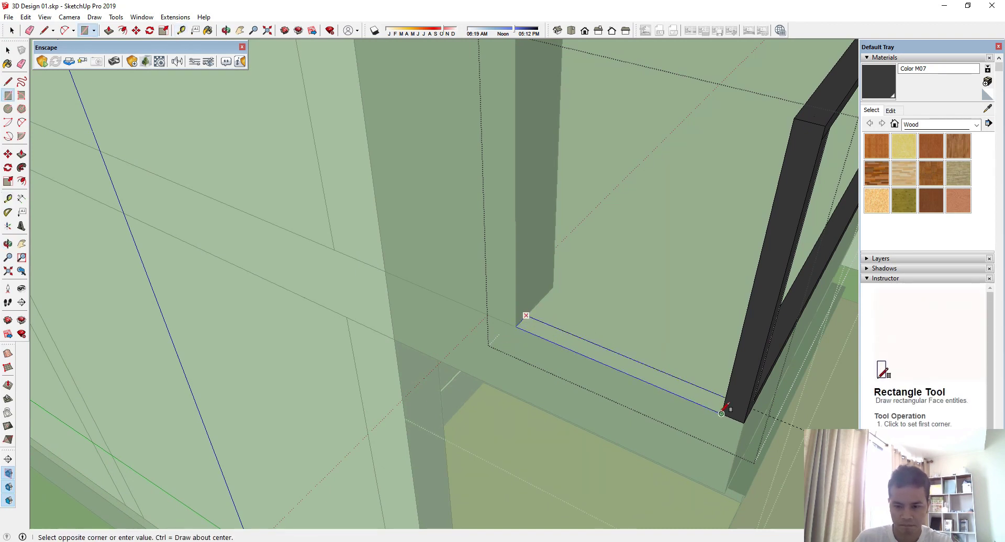
click(722, 414)
key(space)
key(p)
middle_drag(714, 404, 696, 372)
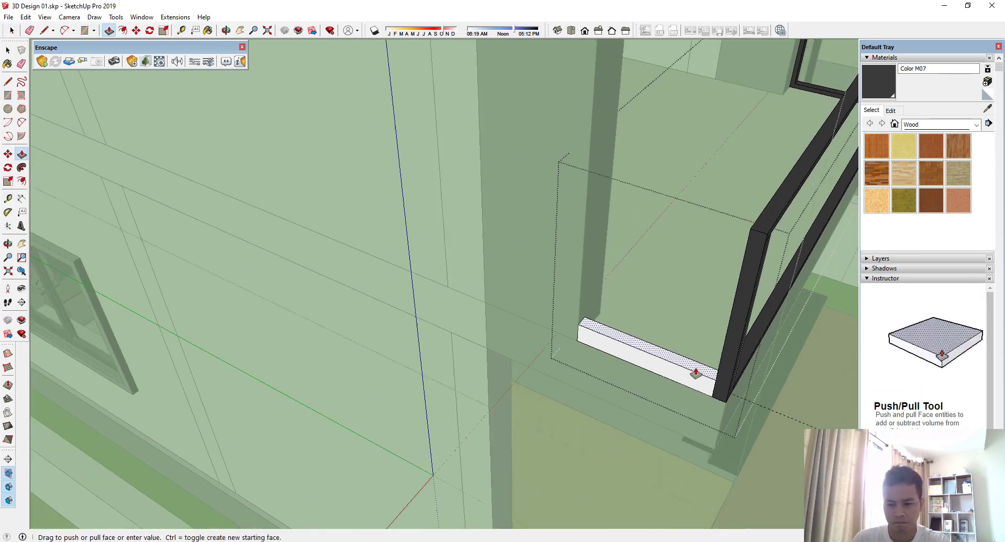
drag(696, 373, 763, 213)
middle_drag(763, 213, 569, 311)
key(space)
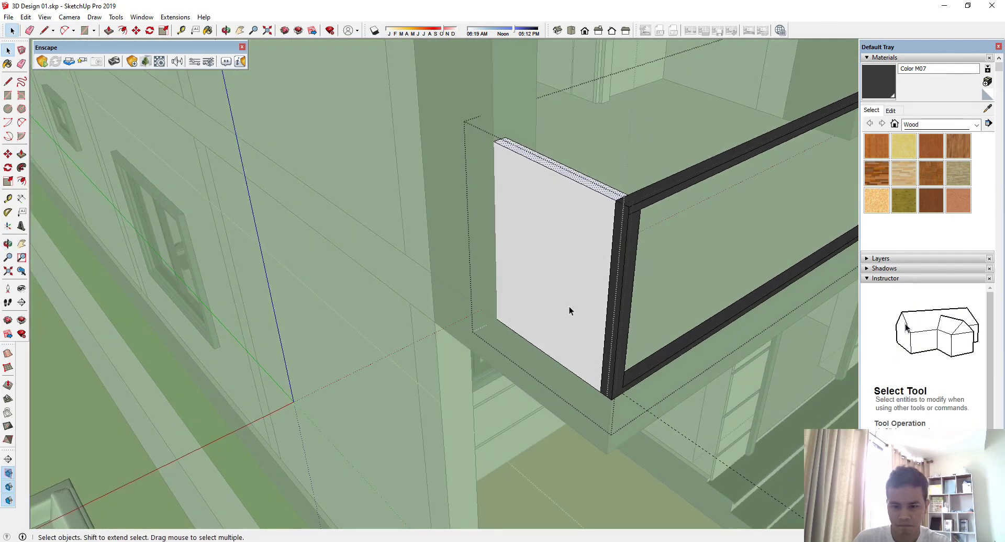
- Offset the bottom, column-side and top edges of the side panel's outer face inward to outline a frame
click(568, 310)
click(514, 334)
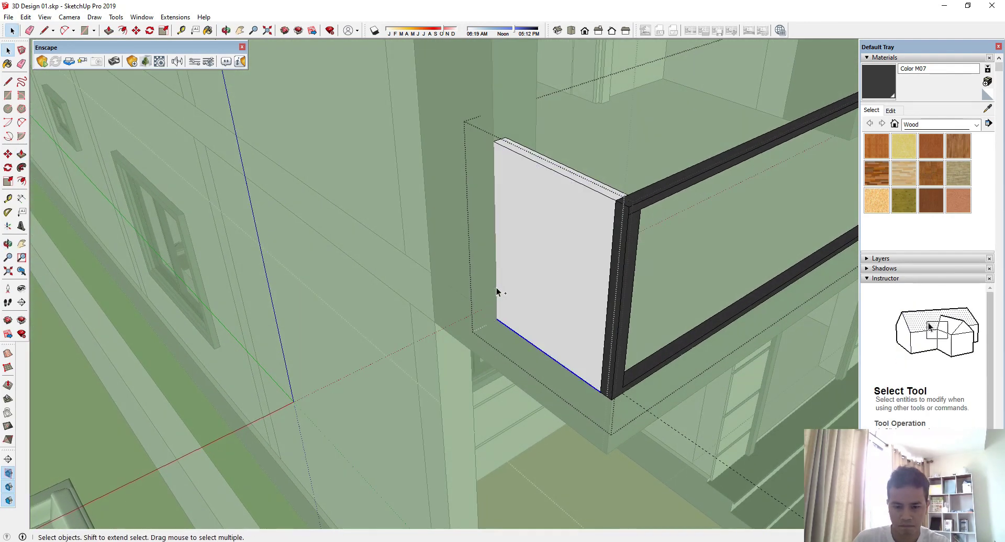
shift+click(533, 162)
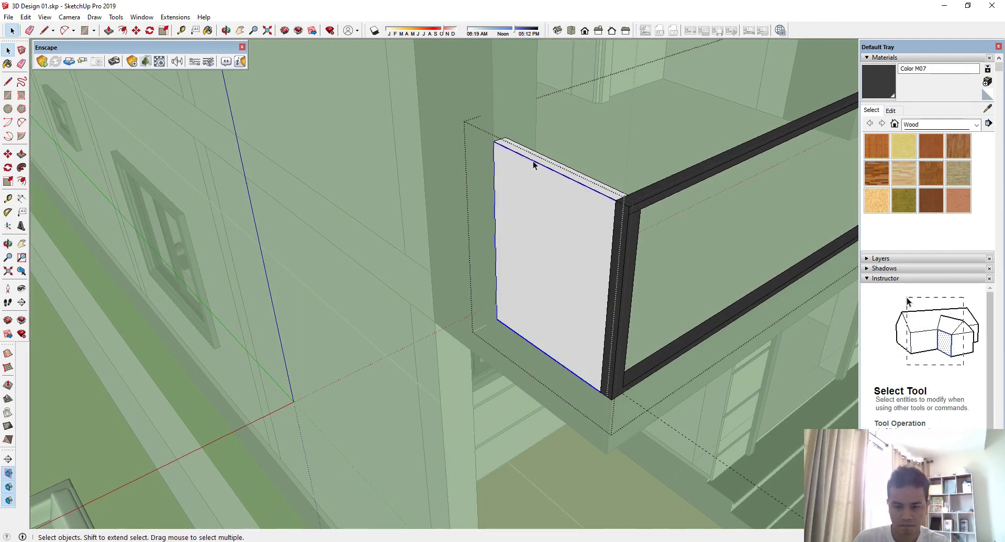
key(f)
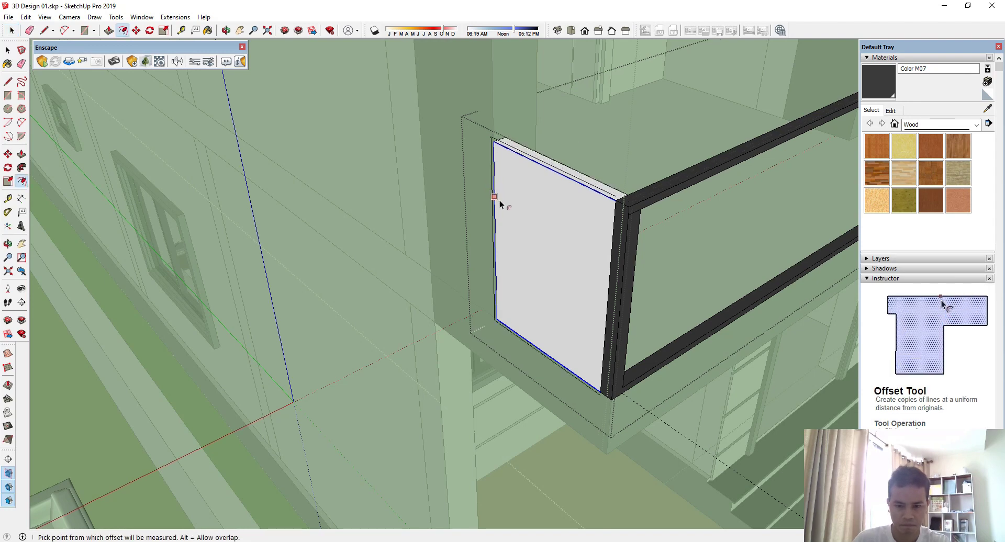
click(495, 189)
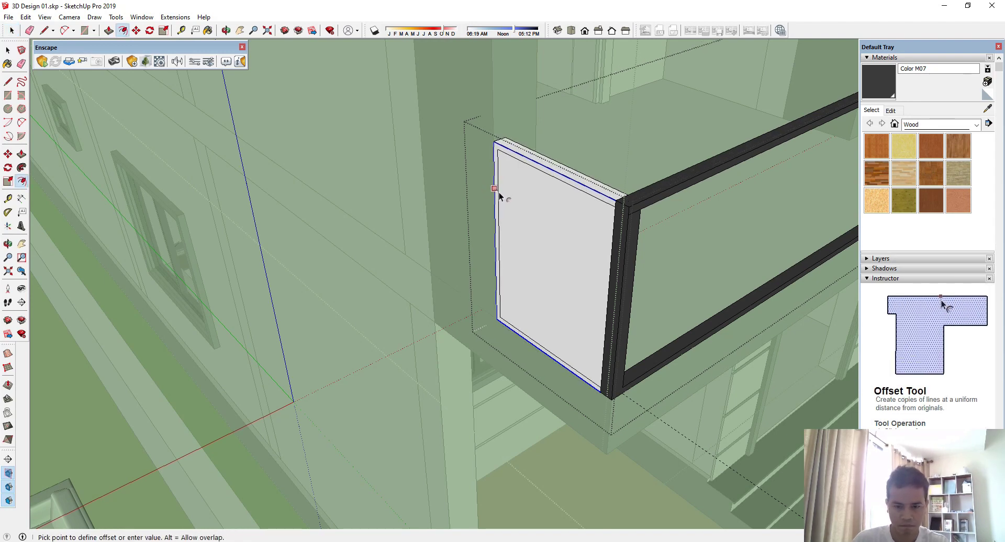
key(Escape)
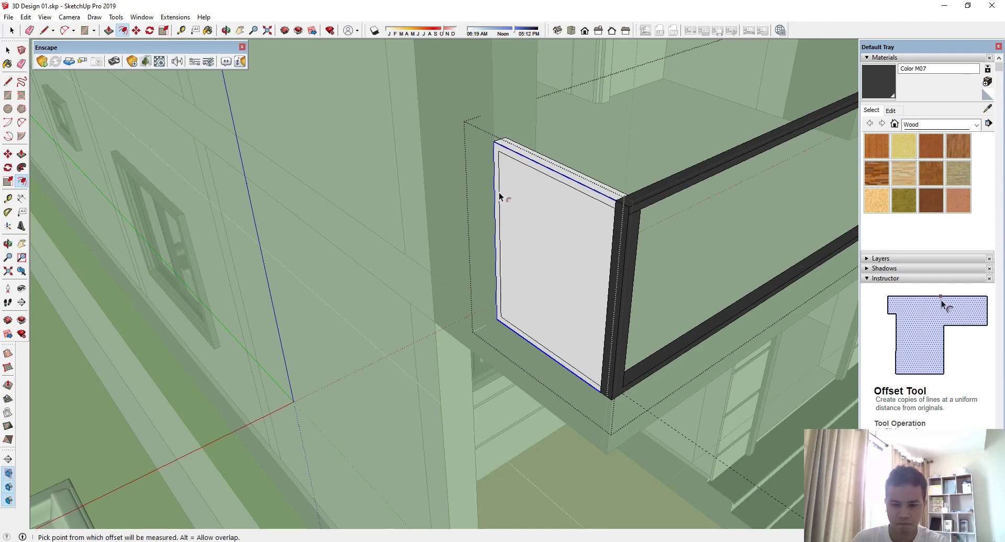
- Push/pull the side panel's inner face through its thickness to leave an open frame
key(space)
click(535, 240)
scroll(537, 262, up, 3)
key(p)
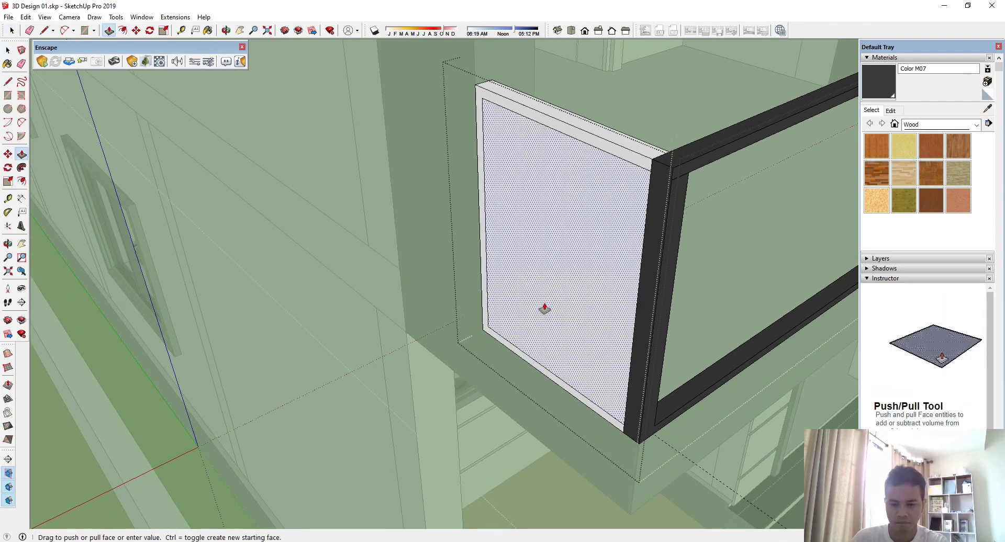
drag(545, 307, 563, 280)
middle_drag(669, 305, 305, 395)
scroll(297, 451, up, 4)
middle_drag(419, 445, 310, 445)
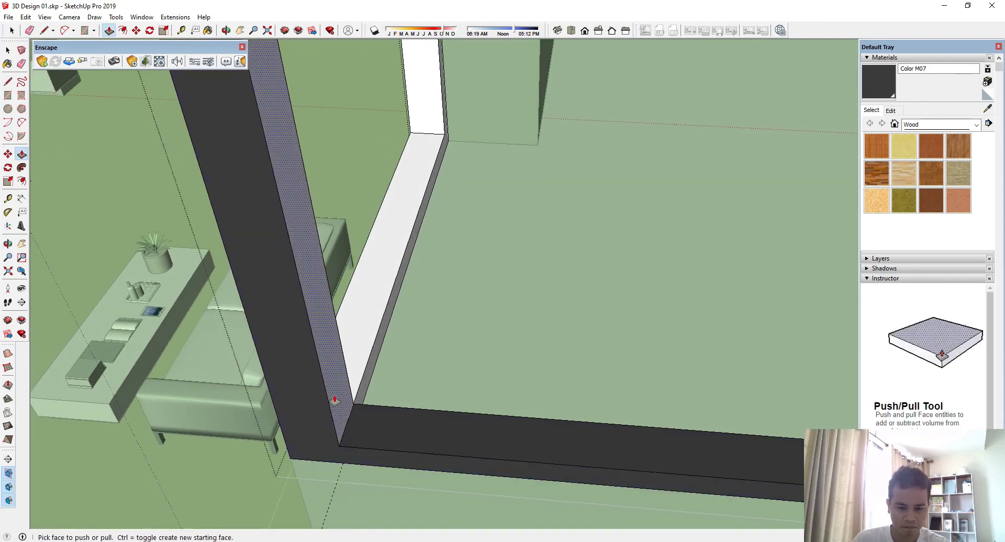
- Push/pull the corner post's faces to collapse the post and delete its remaining face with its edges
click(337, 401)
click(271, 396)
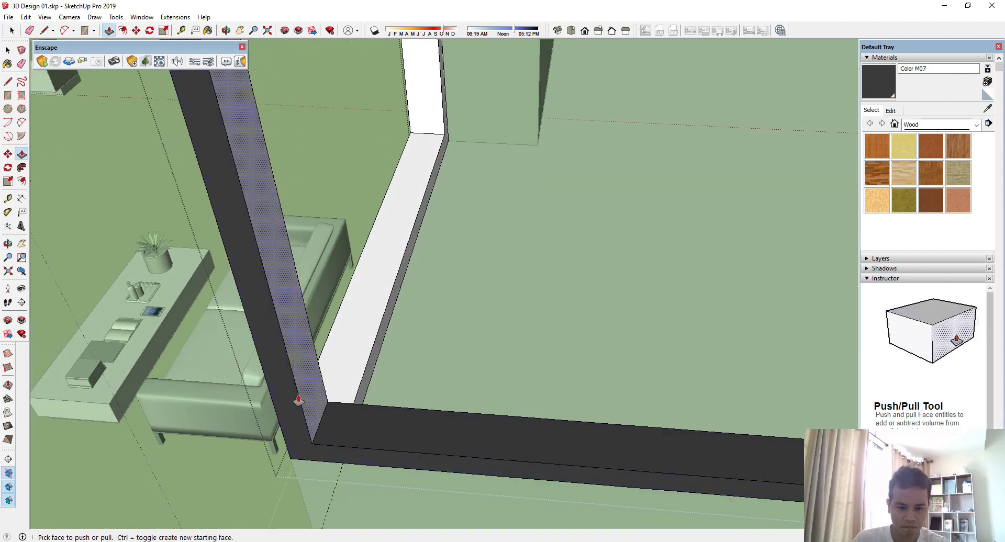
click(303, 400)
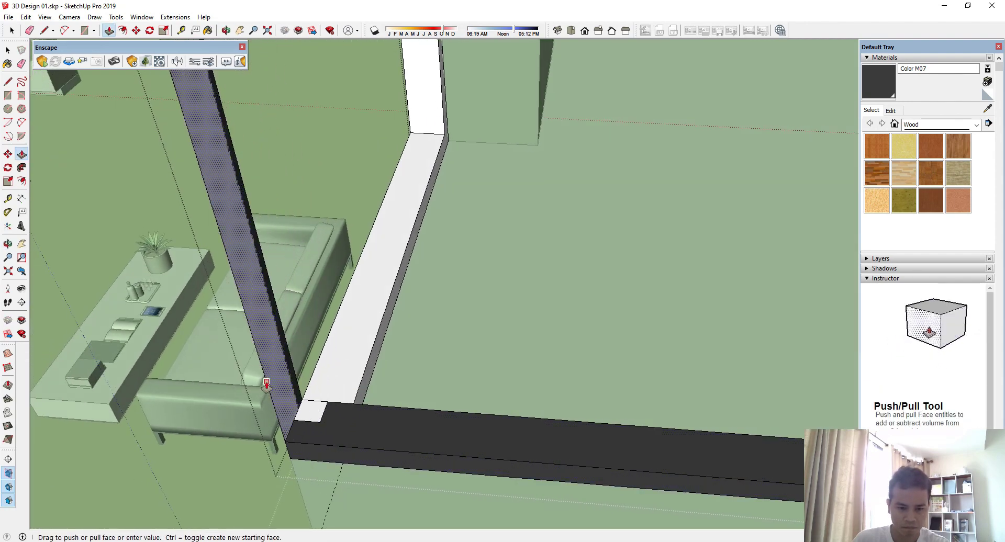
click(266, 385)
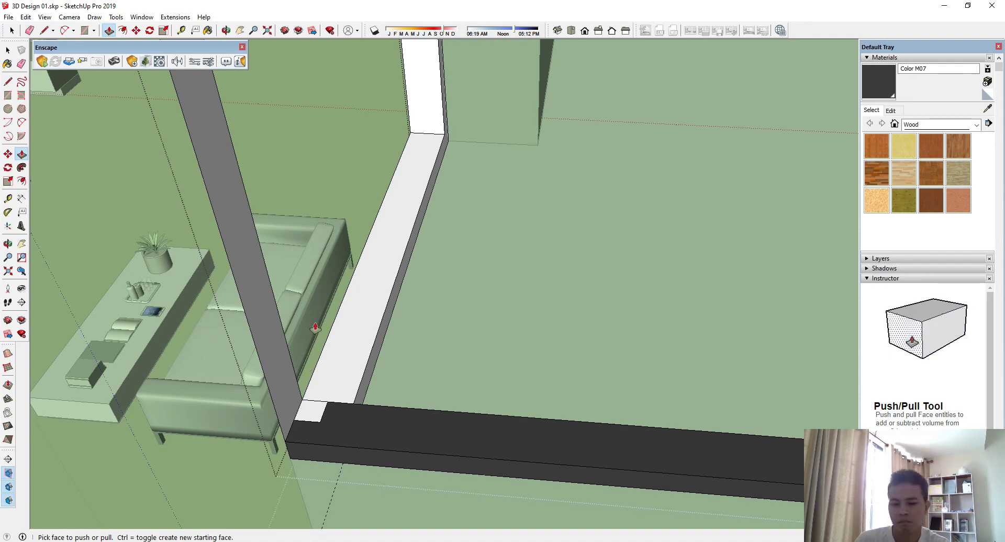
scroll(316, 328, down, 3)
key(space)
double_click(292, 315)
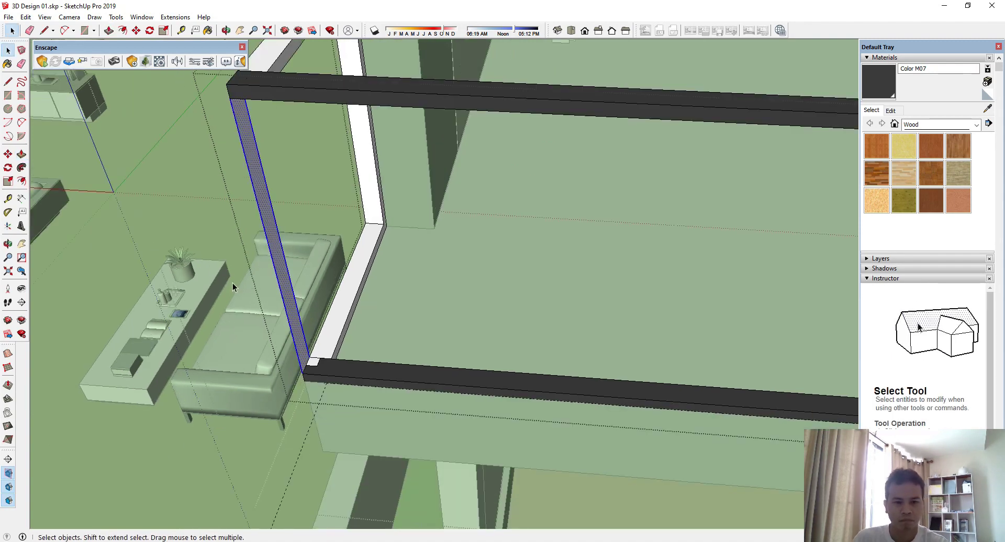
key(Delete)
- Erase the leftover post edge on the bottom rail at the corner
scroll(314, 362, up, 3)
key(e)
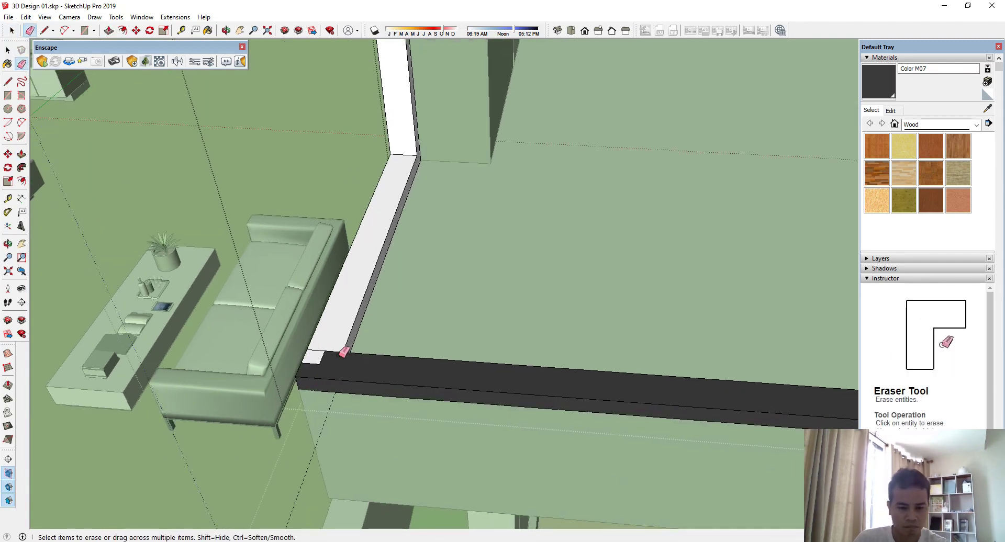
click(319, 357)
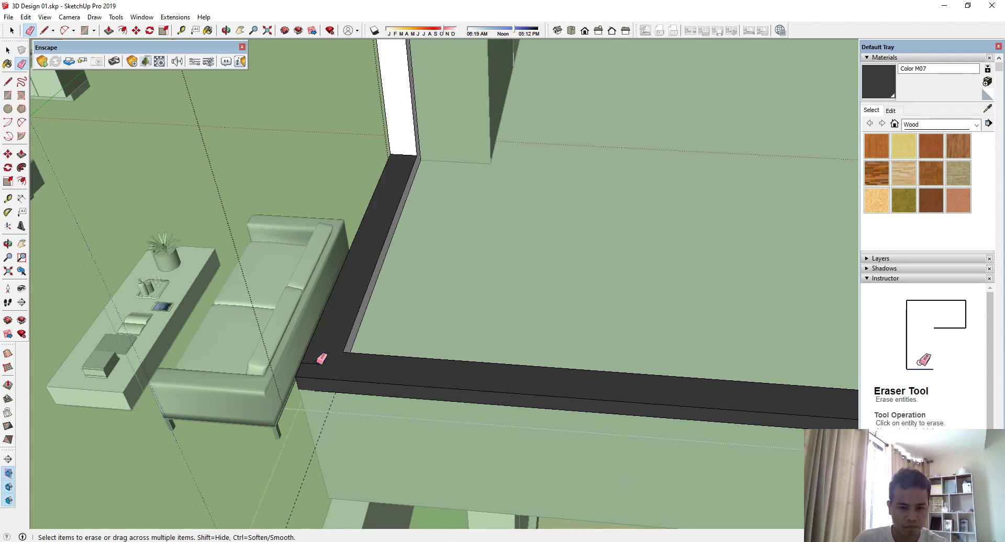
- Delete the leftover post geometry on the underside of the top rail at the same corner
scroll(404, 421, down, 4)
scroll(306, 178, up, 2)
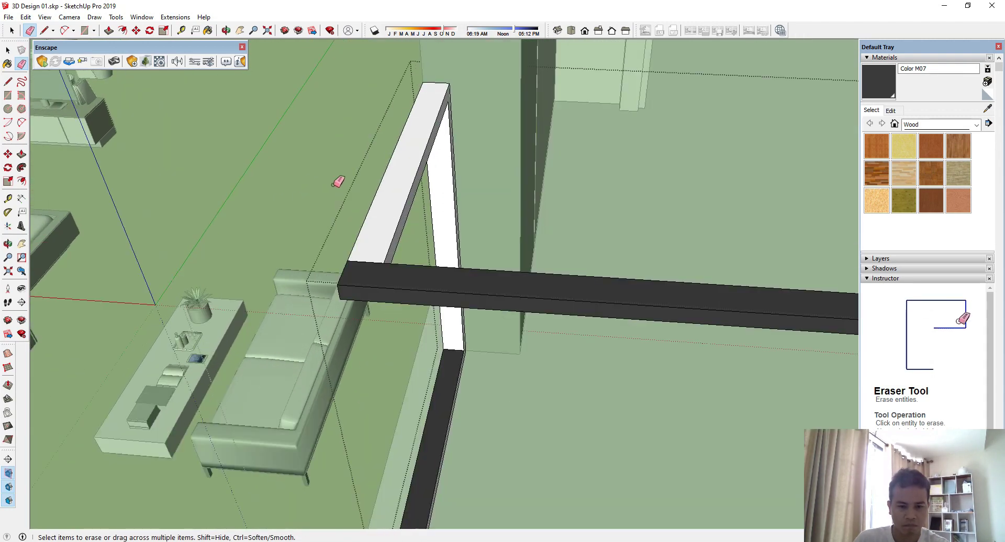
scroll(337, 185, up, 3)
scroll(427, 357, down, 2)
scroll(444, 459, down, 5)
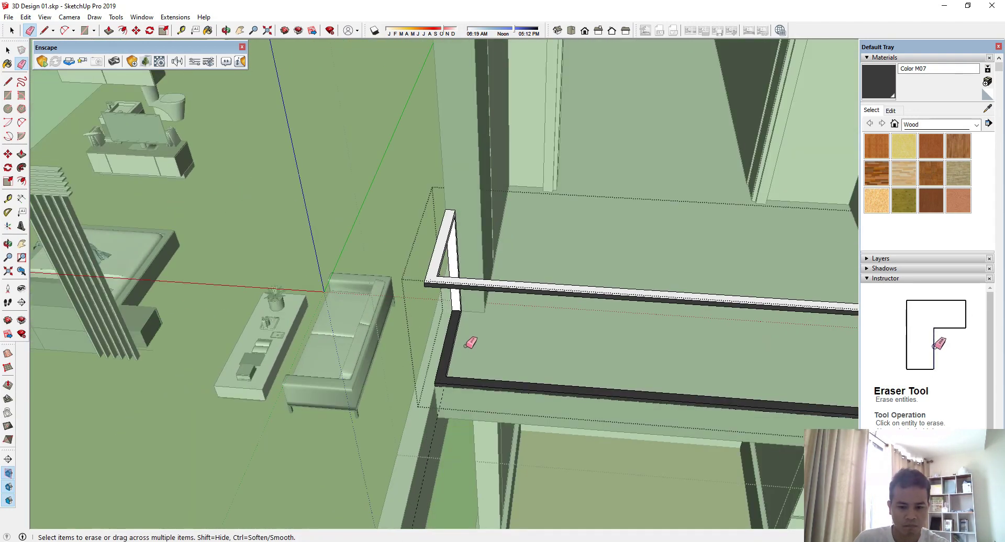
scroll(382, 175, up, 6)
mouse_move(373, 204)
middle_down()
mouse_move(390, 258)
mouse_move(381, 291)
mouse_move(440, 379)
middle_up()
mouse_move(427, 342)
middle_down()
mouse_move(348, 139)
mouse_move(388, 209)
mouse_move(417, 294)
mouse_move(399, 281)
middle_up()
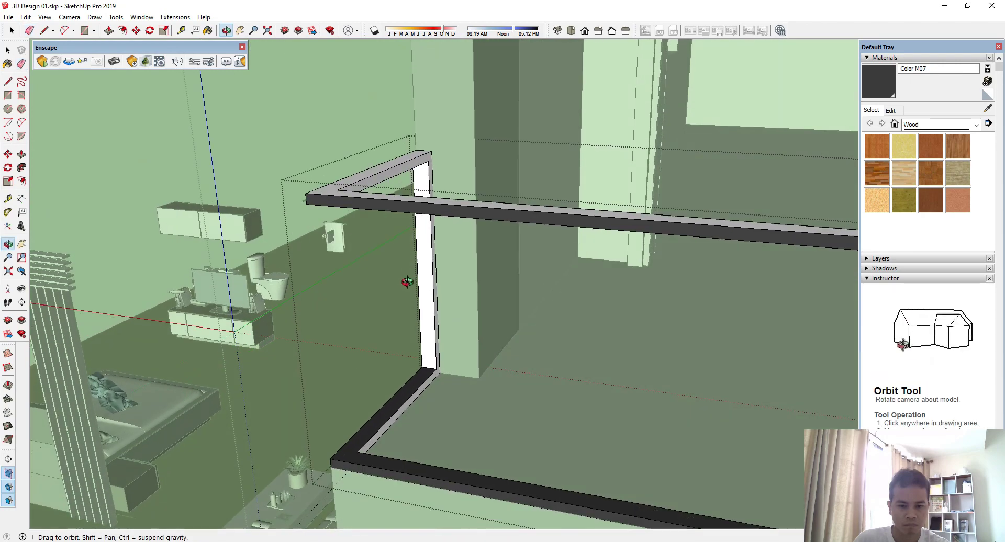
mouse_move(489, 360)
middle_down()
mouse_move(420, 256)
mouse_move(376, 240)
middle_up()
scroll(375, 240, up, 3)
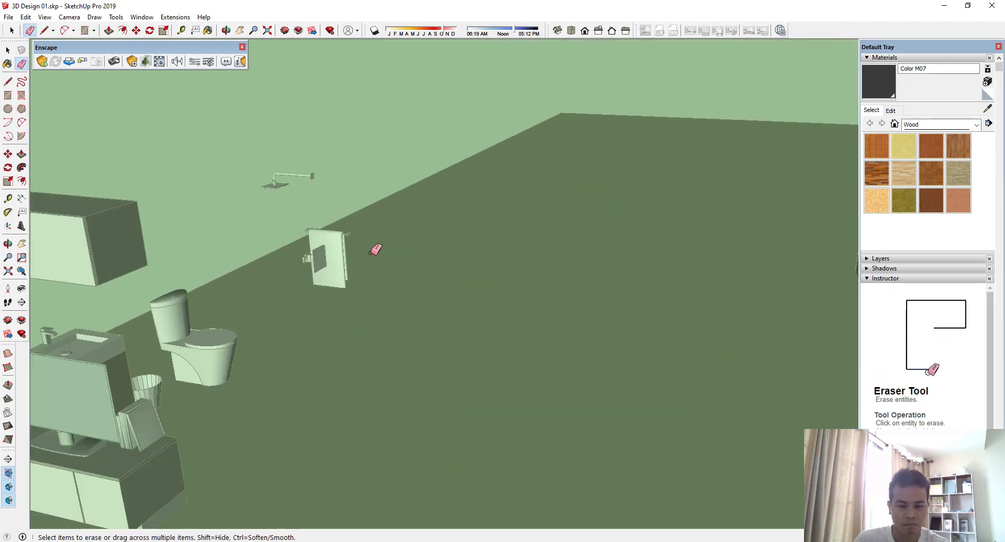
scroll(433, 334, down, 8)
key(space)
middle_drag(468, 365, 410, 126)
scroll(409, 89, up, 5)
scroll(409, 89, up, 3)
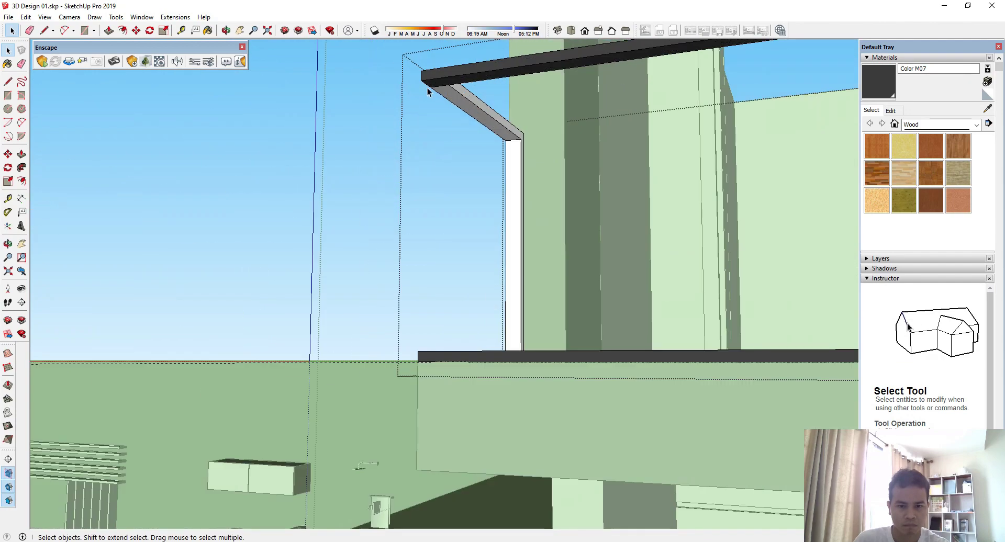
key(Delete)
- Place a guide lengthwise along the middle of the new side frame's bottom rail
middle_drag(437, 141, 400, 339)
scroll(321, 144, down, 6)
mouse_move(321, 144)
middle_down()
mouse_move(386, 189)
mouse_move(419, 251)
middle_up()
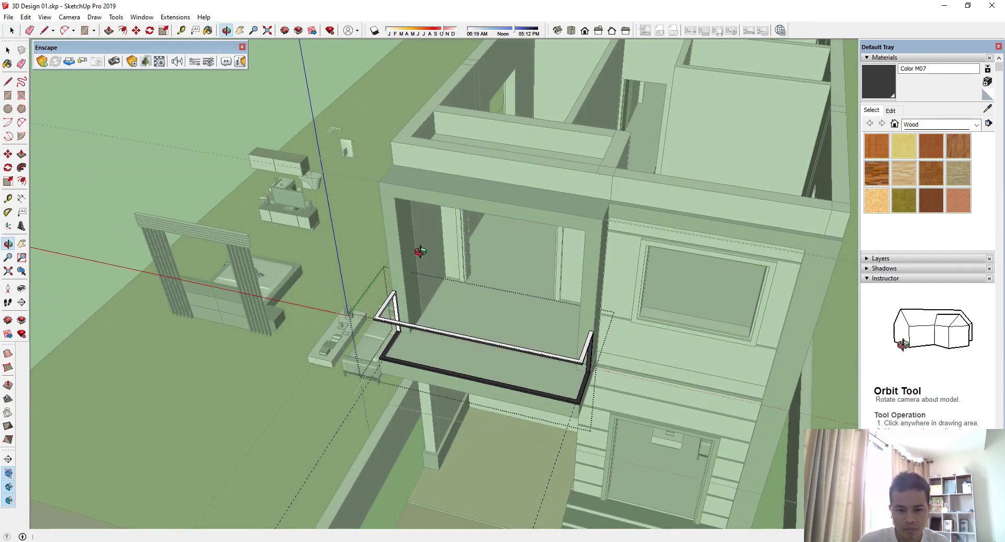
scroll(440, 313, up, 4)
click(418, 362)
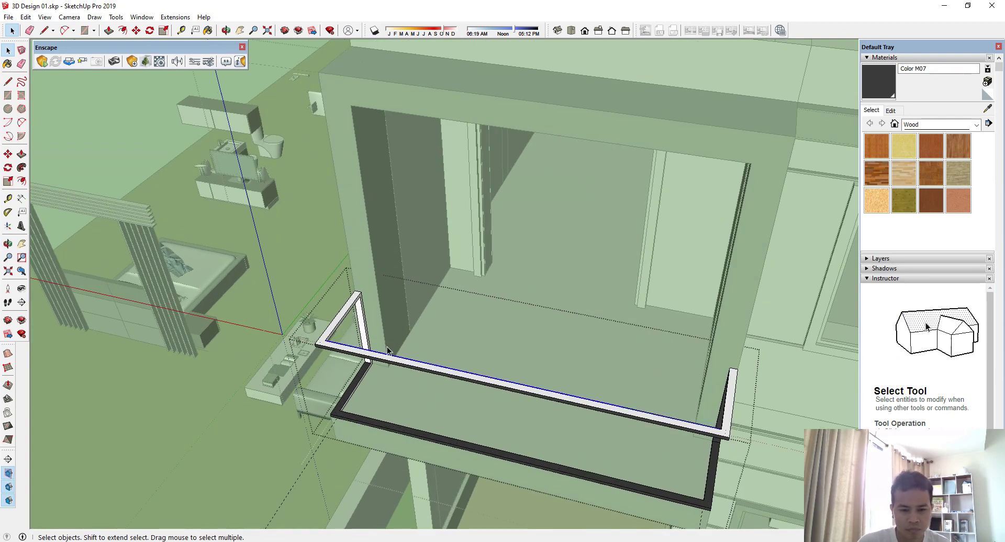
scroll(388, 346, up, 8)
key(t)
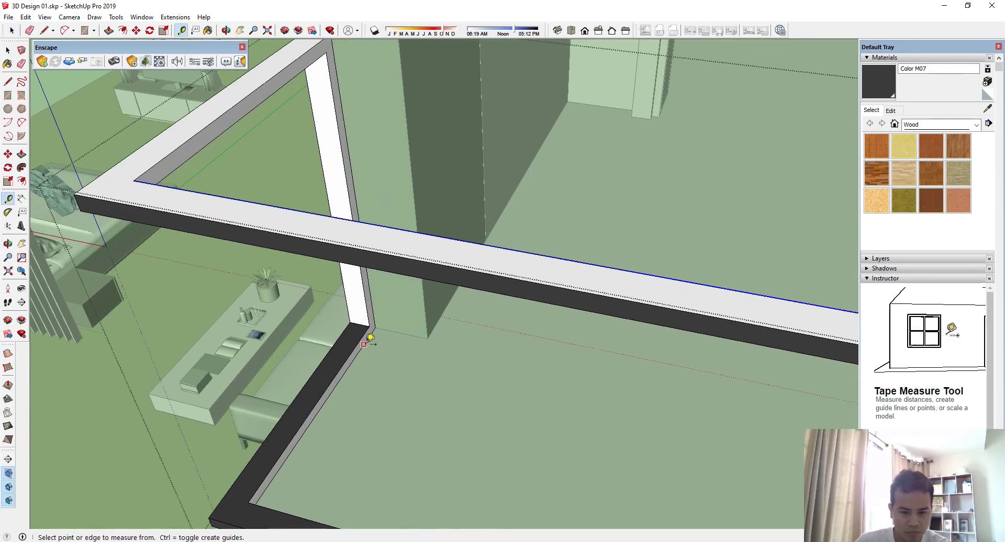
click(364, 320)
scroll(292, 218, down, 3)
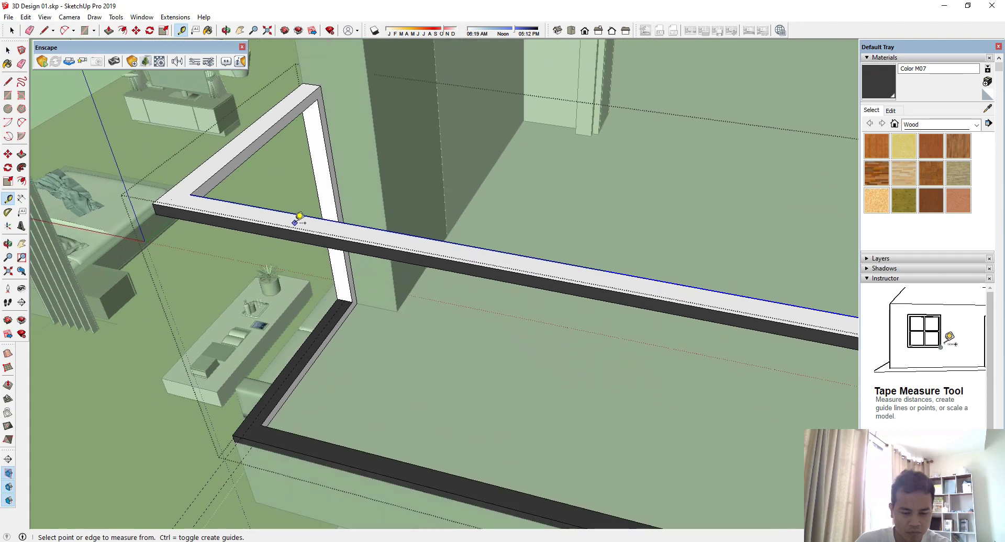
- Place a guide 3 cm in from the front bottom rail's outer edge and another along the middle of the opposite side's bottom rail
scroll(282, 424, up, 4)
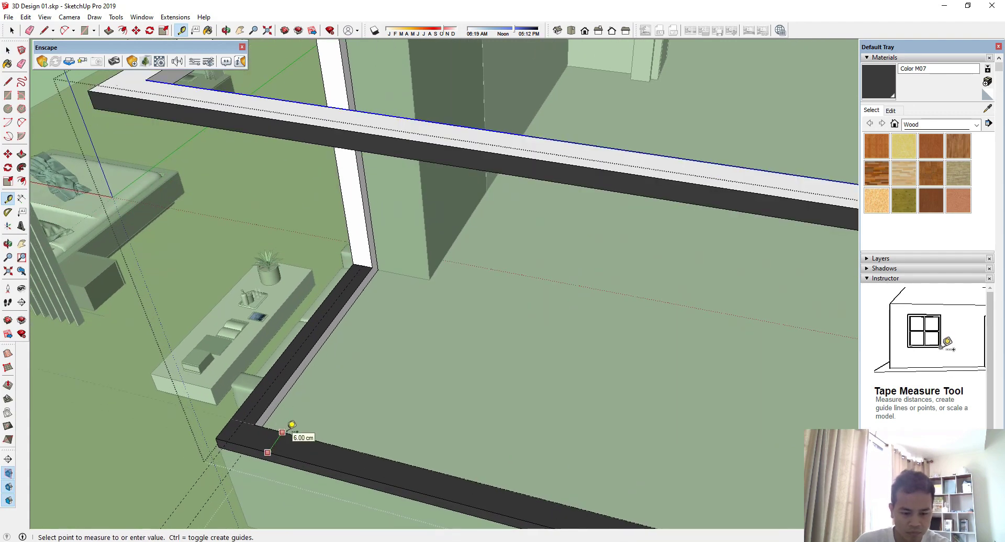
text(3)
key(Return)
scroll(201, 373, down, 6)
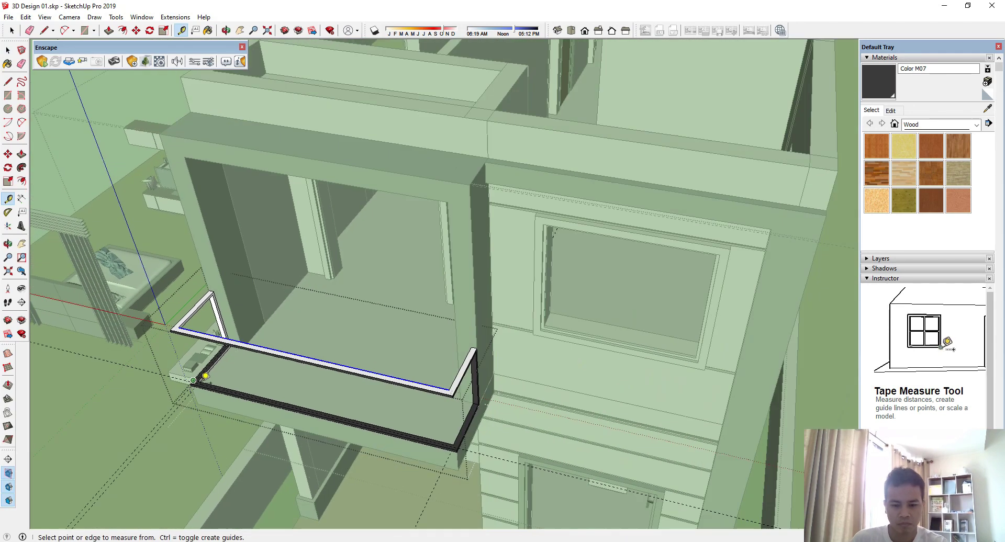
scroll(447, 440, up, 6)
scroll(440, 433, up, 2)
click(393, 418)
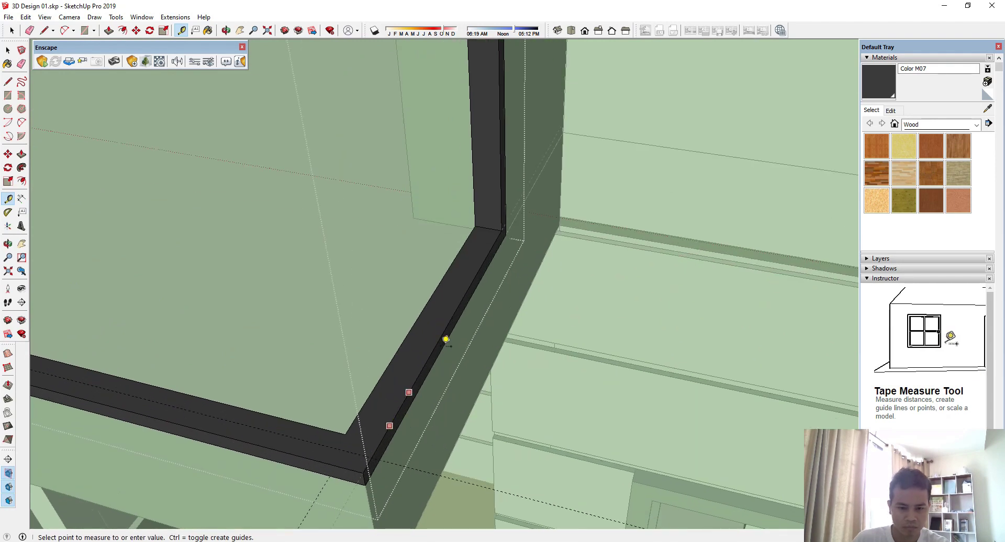
click(491, 218)
key(space)
- Select the whole railing frame, paint it with Color M07 and finish editing the railing
scroll(664, 350, down, 6)
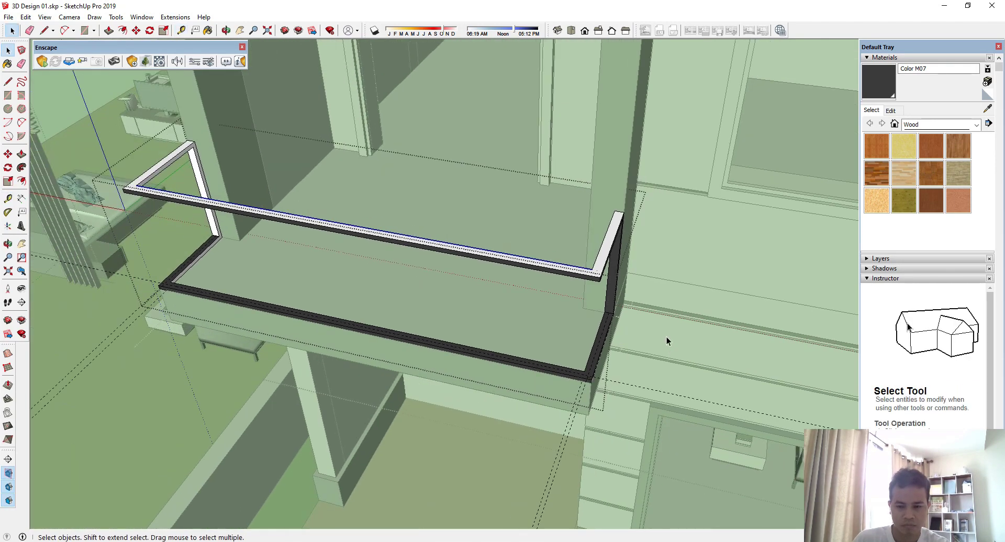
triple_click(602, 267)
key(b)
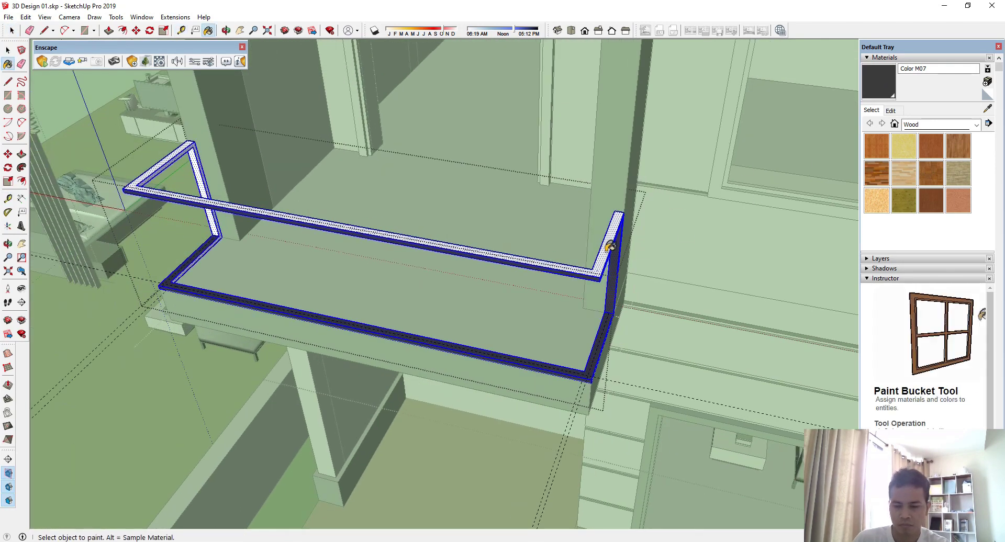
click(608, 246)
key(space)
scroll(603, 248, down, 3)
click(657, 394)
- Draw a vertical rectangle inside the side frame, from the guides' crossing at the bottom corner to the top rail's underside at the column-side post
scroll(498, 320, up, 2)
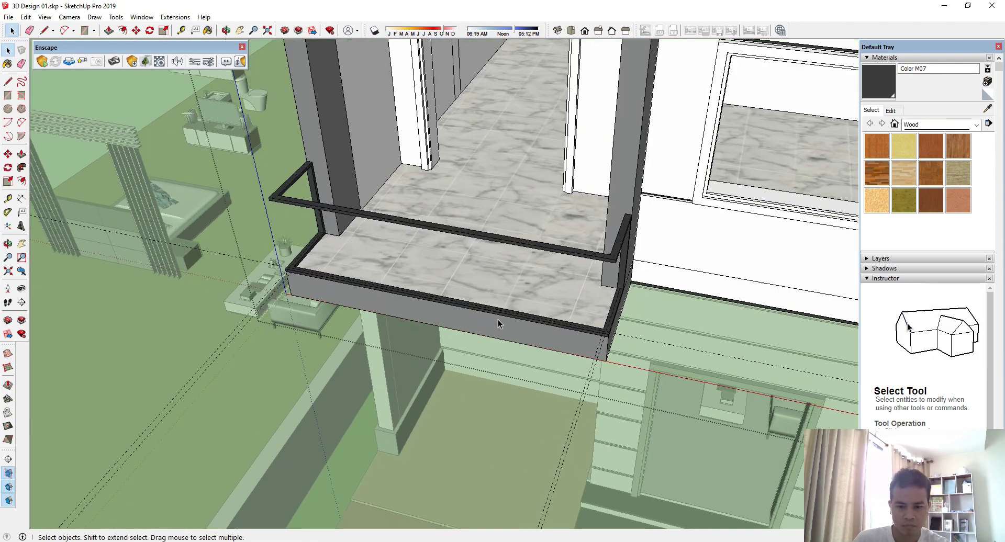
middle_drag(388, 314, 456, 316)
scroll(367, 315, up, 4)
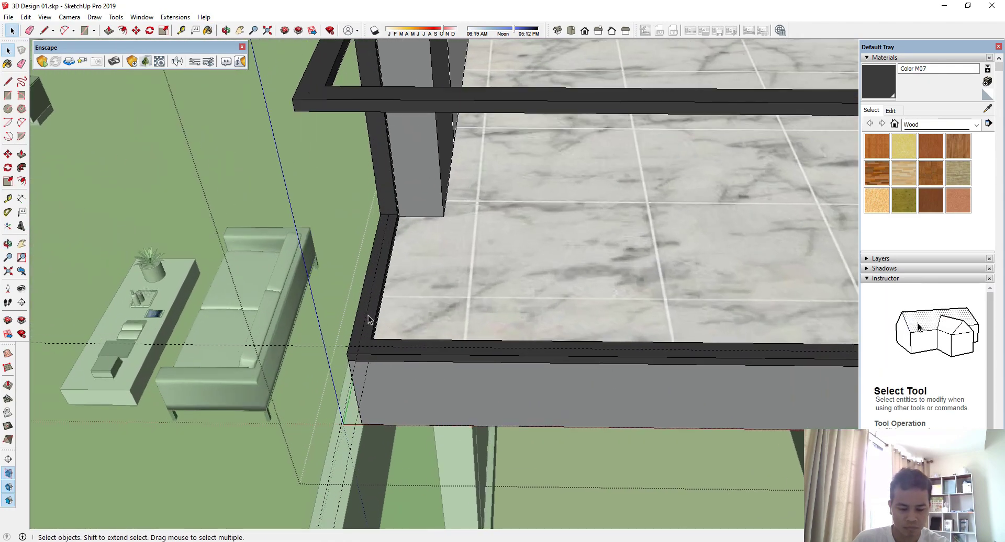
scroll(394, 324, down, 1)
key(r)
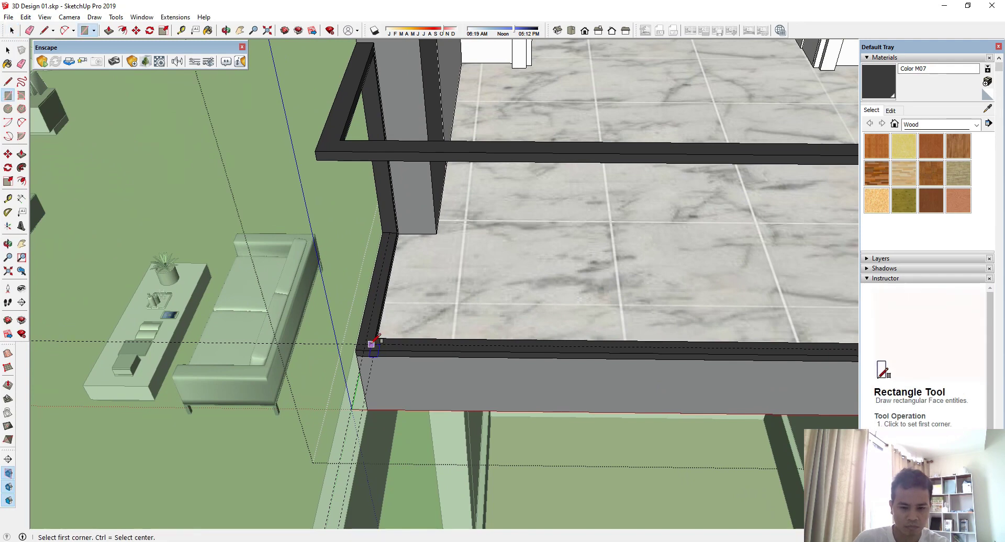
click(365, 344)
scroll(391, 337, down, 1)
scroll(361, 79, up, 5)
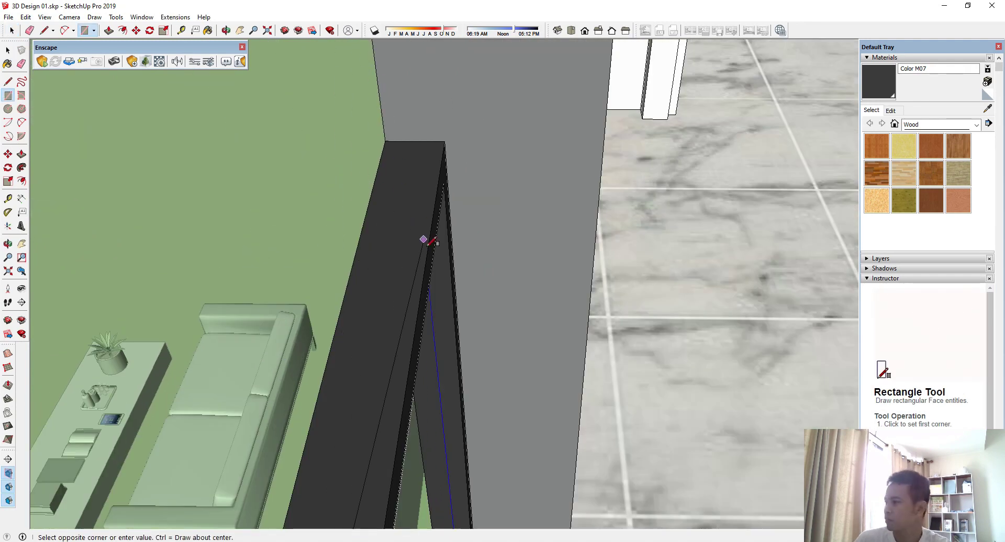
scroll(428, 290, down, 1)
middle_drag(429, 289, 468, 314)
click(427, 283)
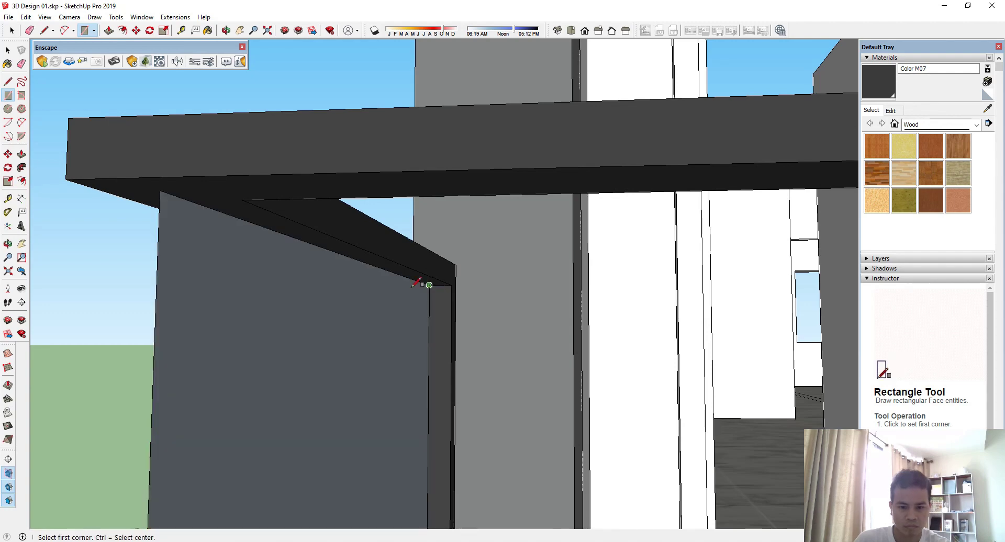
- Draw a vertical rectangle across the front opening, from the guides' crossing at one bottom corner to the top rail's underside at the opposite corner
middle_drag(428, 282, 352, 285)
scroll(348, 284, down, 3)
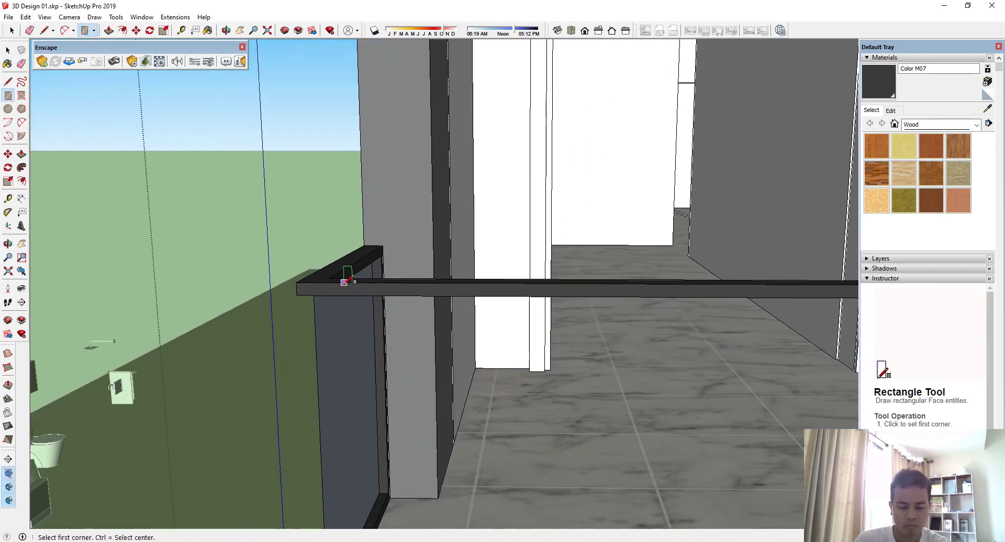
scroll(338, 508, up, 1)
click(335, 503)
scroll(189, 460, down, 6)
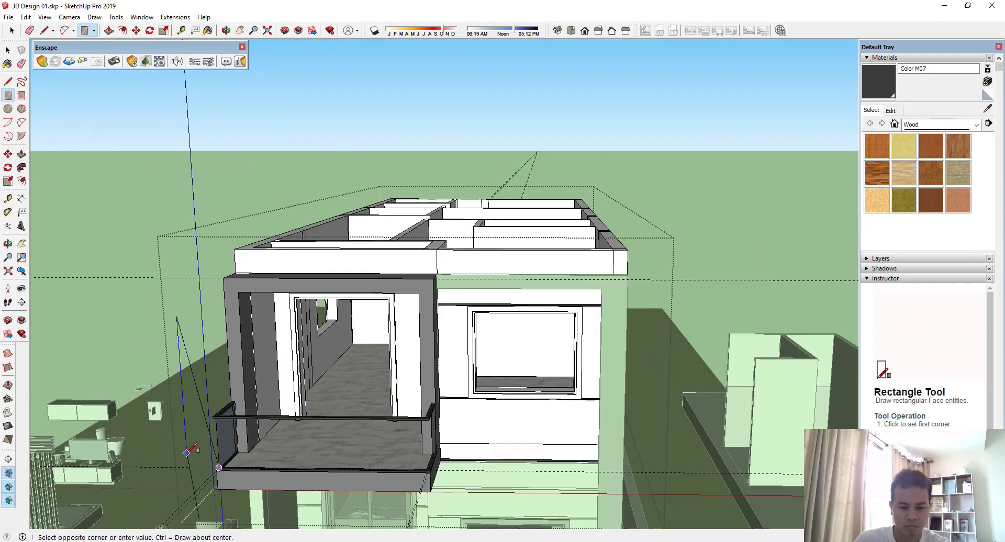
middle_drag(349, 405, 399, 337)
scroll(523, 305, up, 8)
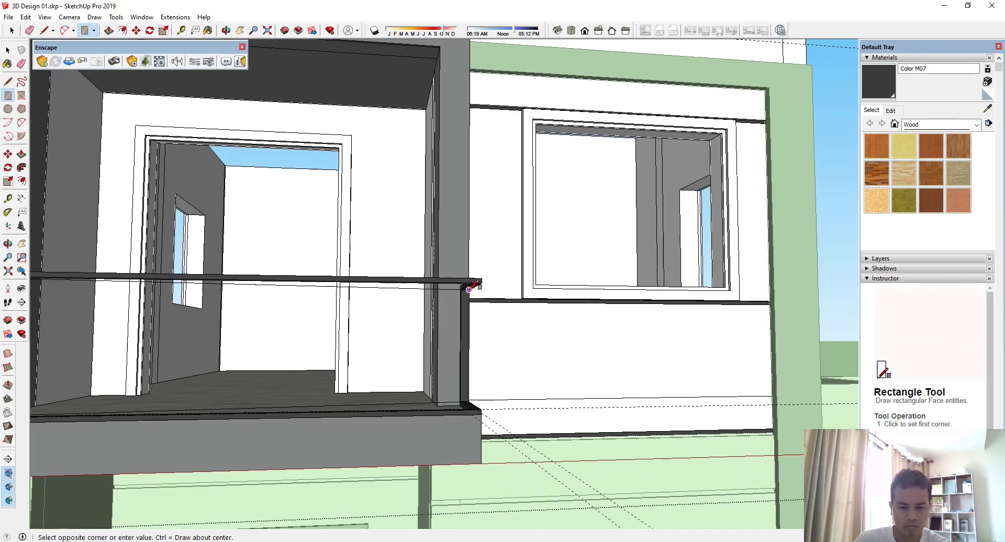
middle_drag(467, 269, 66, 142)
click(517, 145)
scroll(522, 145, up, 2)
scroll(455, 166, up, 3)
scroll(454, 196, down, 5)
middle_drag(516, 223, 494, 206)
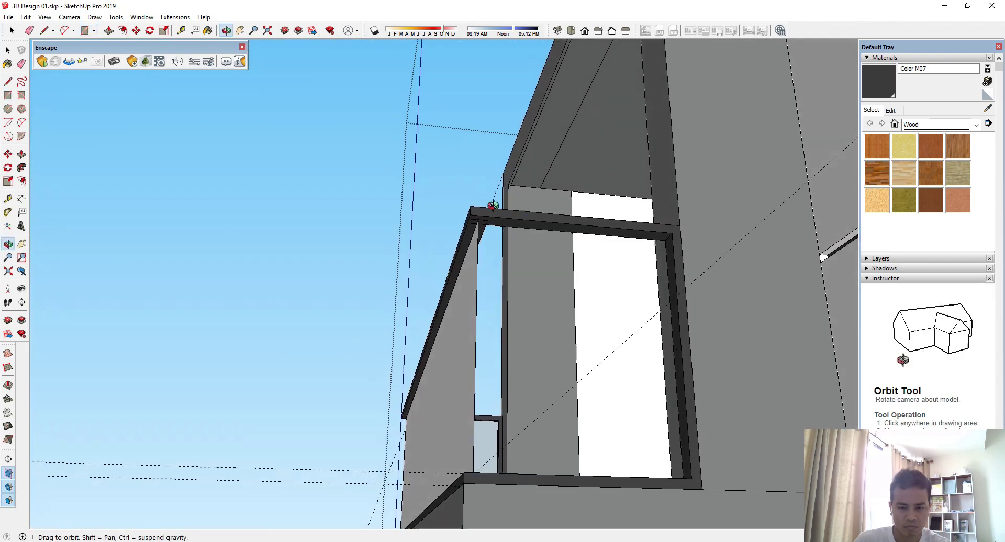
scroll(482, 230, up, 2)
scroll(481, 219, up, 3)
key(e)
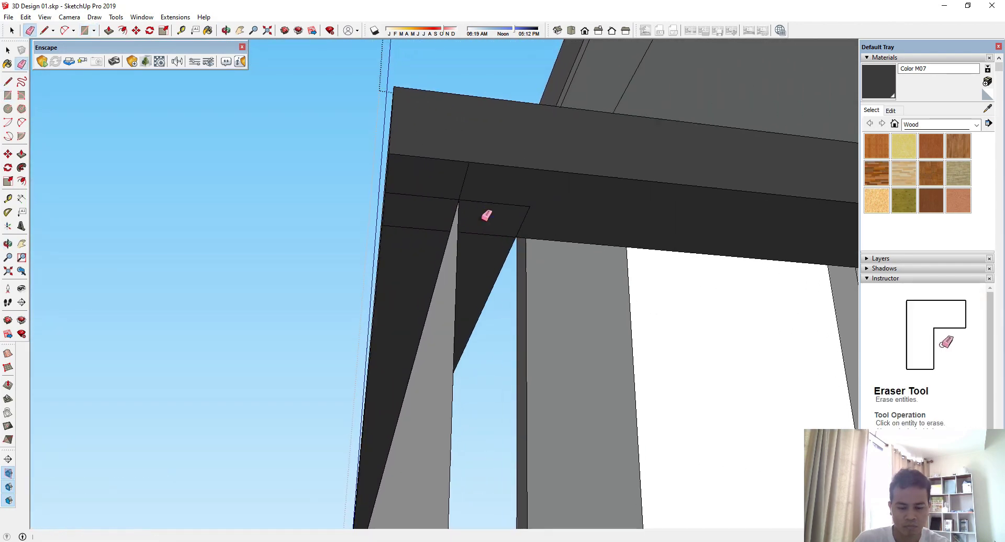
key(Delete)
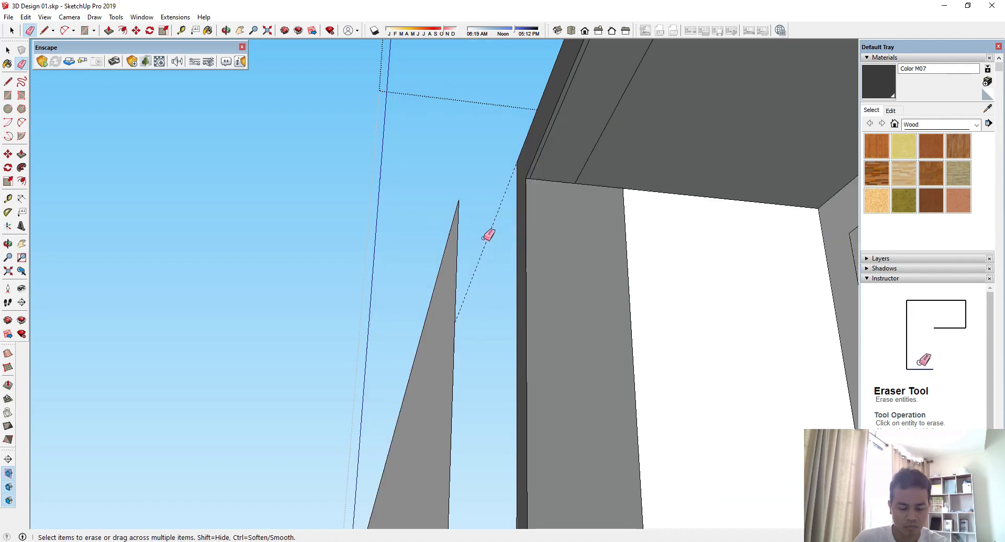
key(ctrl+z)
- Select the connected front and far-side panel faces without the railing frame and cut them out of the model
key(space)
double_click(458, 223)
double_click(474, 225)
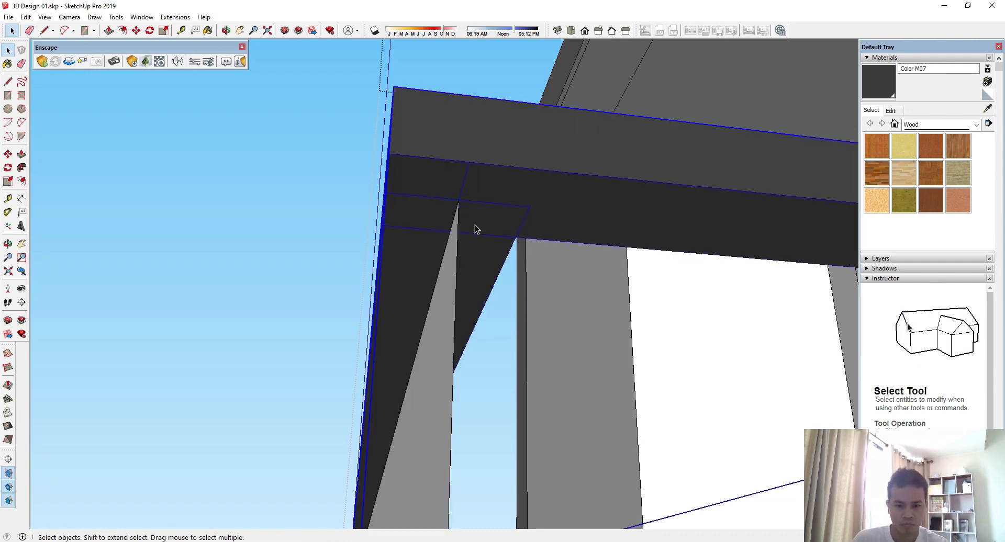
middle_drag(476, 234, 585, 363)
scroll(559, 289, down, 5)
key(Escape)
click(549, 331)
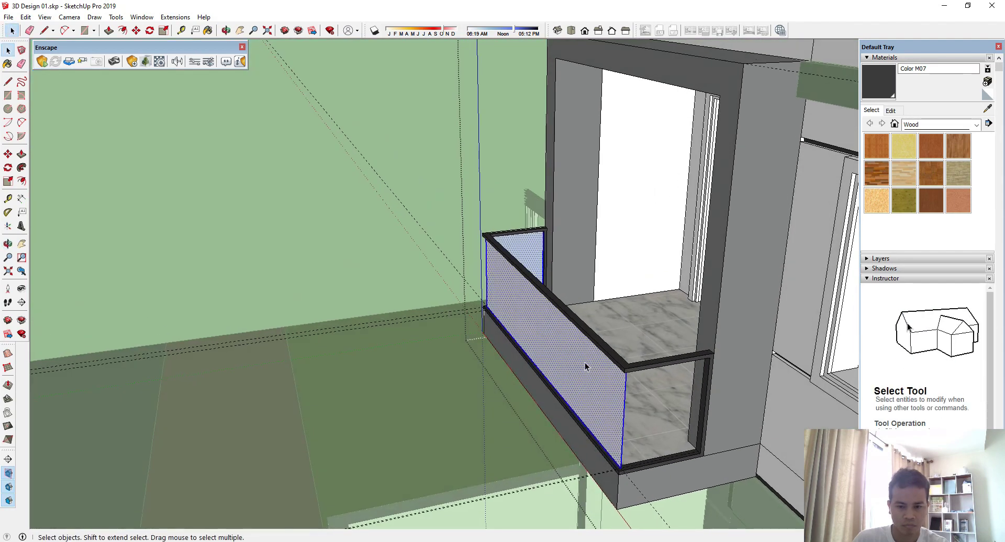
right_click(585, 363)
click(545, 340)
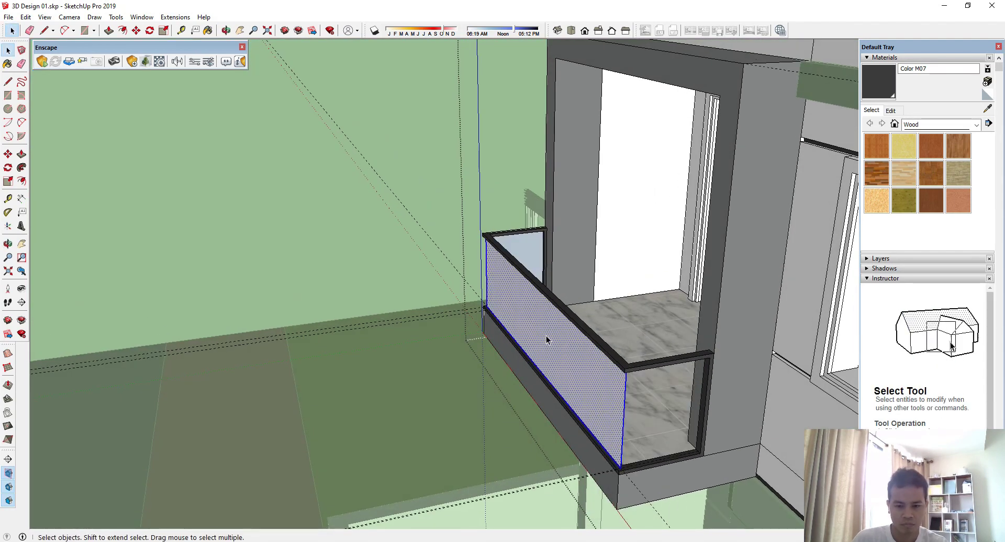
key(Delete)
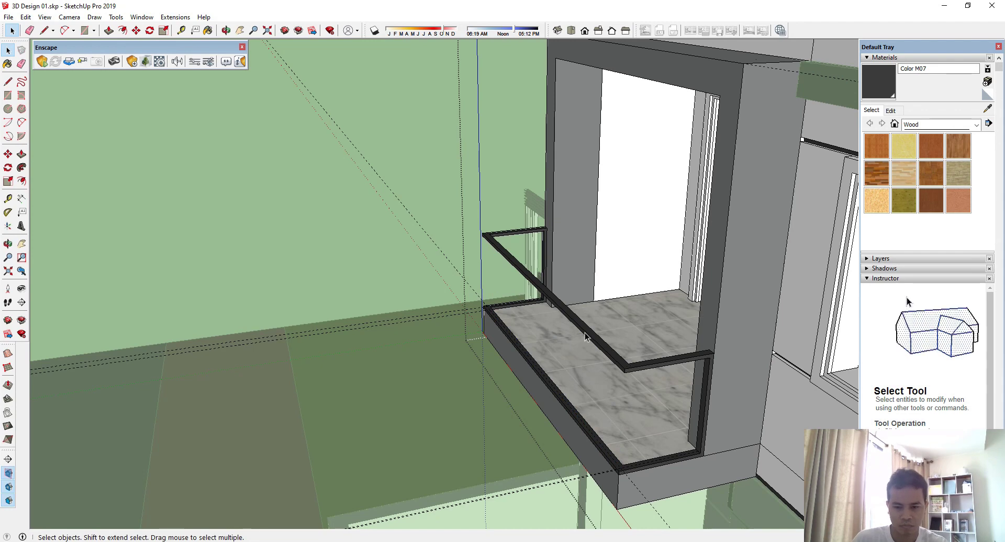
- Paste the cut panels and move them back into the railing frame, aligned to the guides' crossing on the bottom rail
double_click(603, 341)
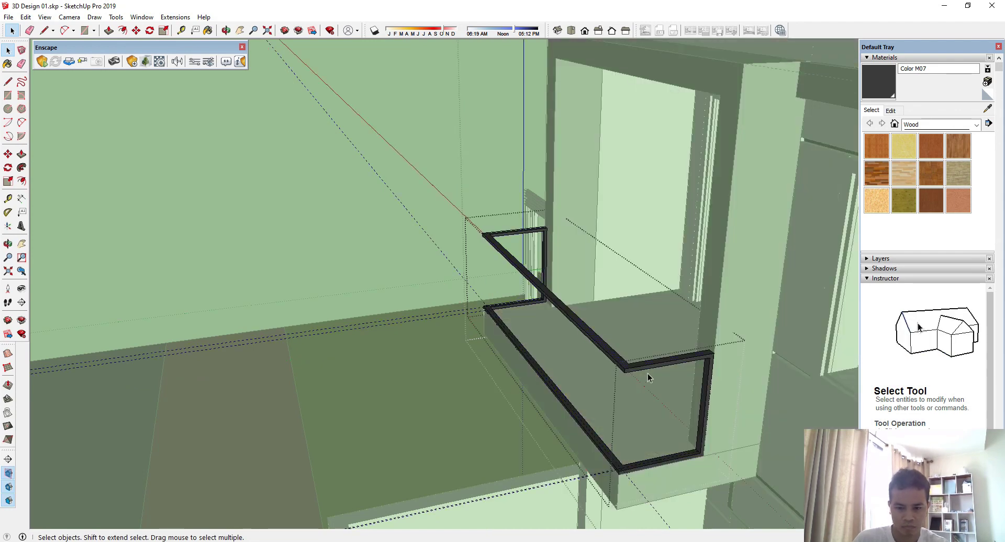
click(397, 254)
click(545, 291)
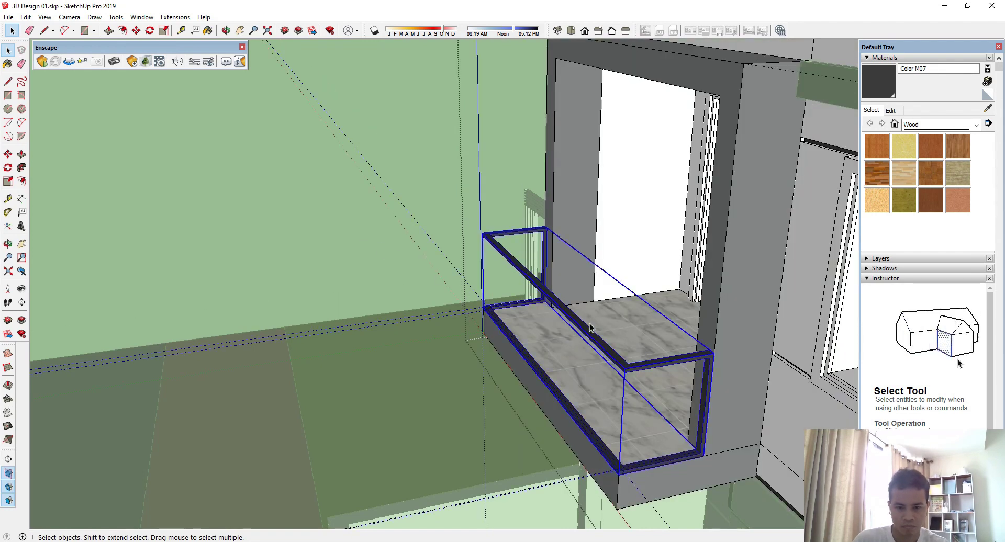
middle_drag(588, 325, 584, 385)
key(ctrl+v)
scroll(524, 314, up, 3)
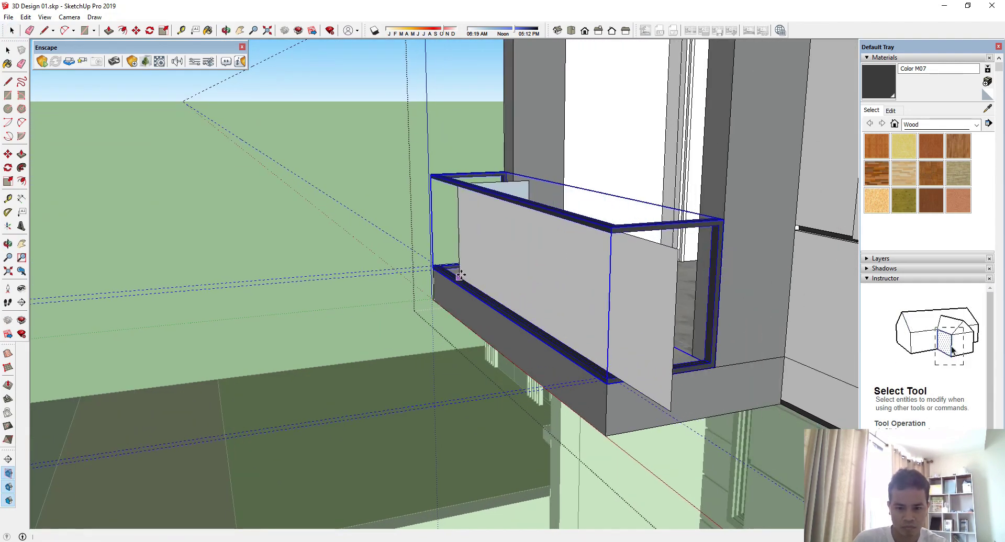
click(459, 278)
scroll(675, 410, up, 2)
click(675, 408)
scroll(565, 358, up, 3)
middle_drag(590, 355, 587, 426)
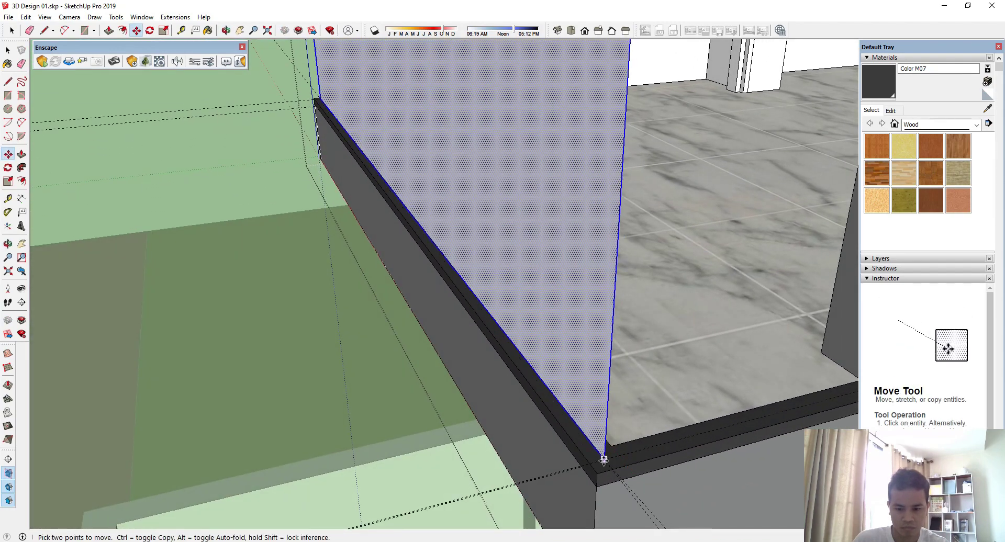
- Draw a vertical rectangle in the open side frame, from the front corner's guide crossing to the top rail's underside at the column-side post
scroll(612, 468, down, 3)
middle_drag(623, 478, 466, 397)
scroll(466, 397, down, 4)
scroll(466, 471, up, 5)
scroll(457, 434, down, 4)
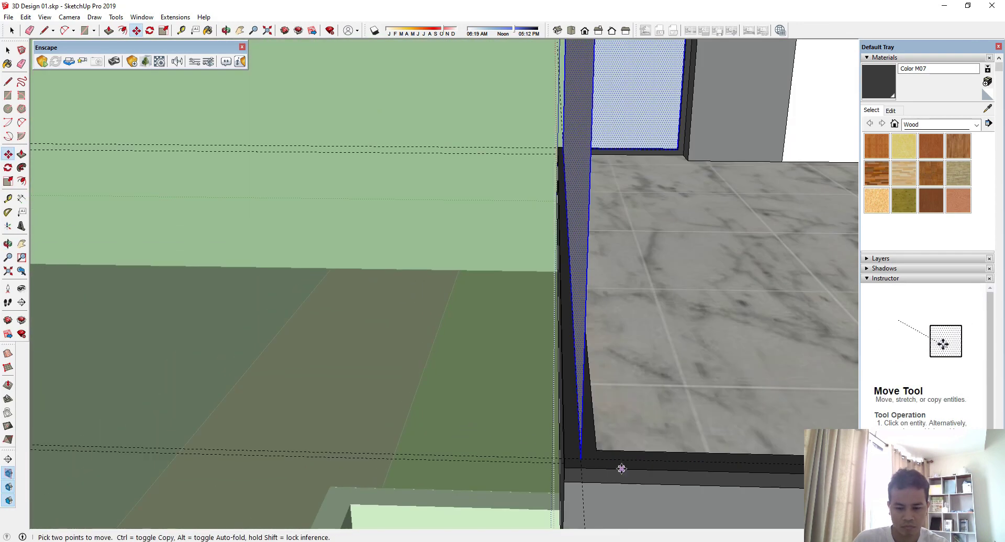
key(r)
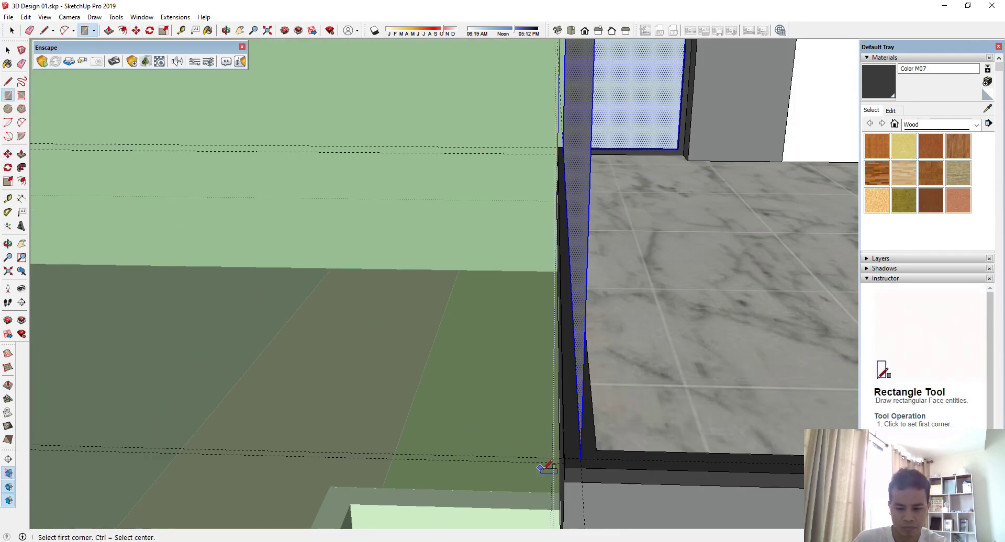
click(581, 459)
scroll(482, 440, down, 4)
middle_drag(482, 439, 667, 337)
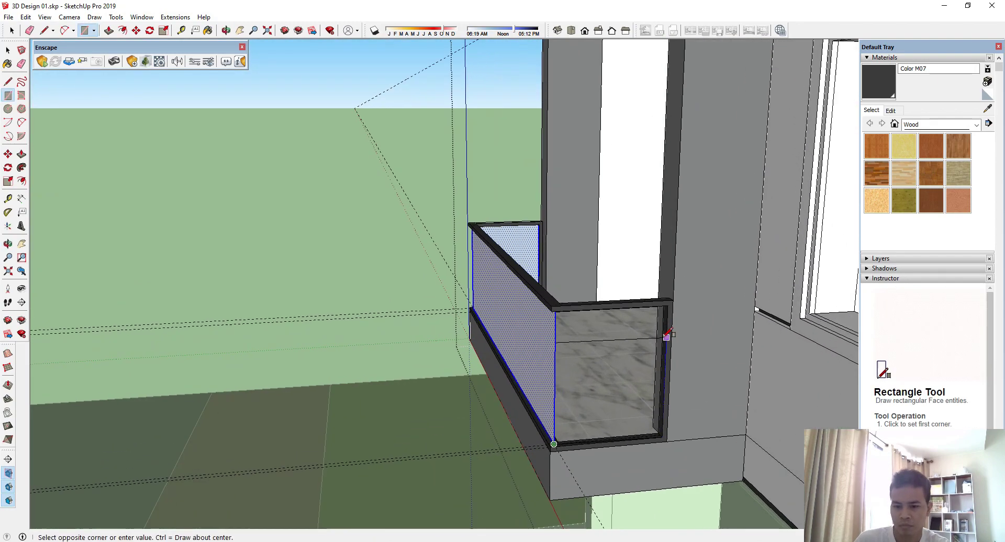
scroll(667, 300, up, 5)
middle_drag(668, 299, 765, 50)
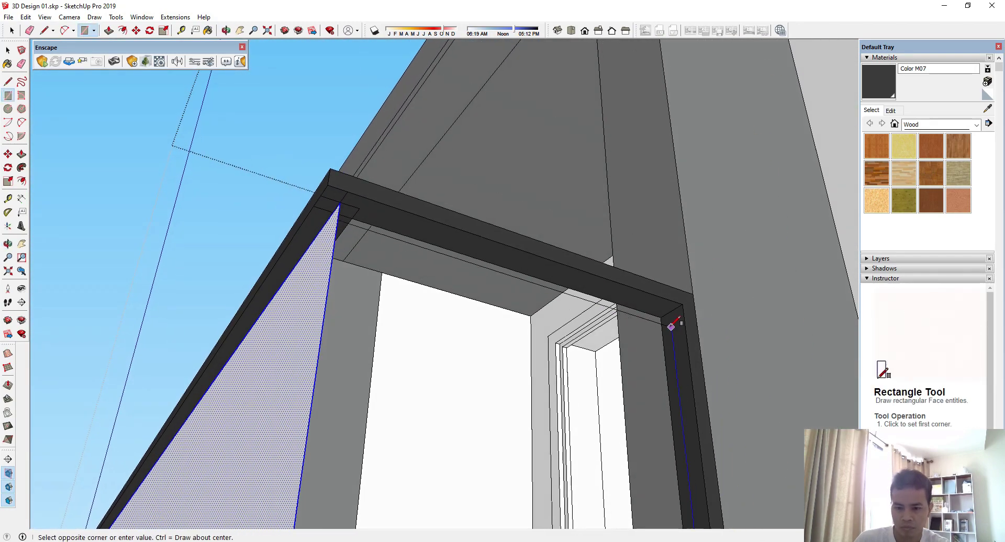
click(671, 311)
- Select all three railing panels and paint them with Translucent Glass Gray from the Glass and Mirrors materials
key(space)
middle_drag(670, 315, 492, 425)
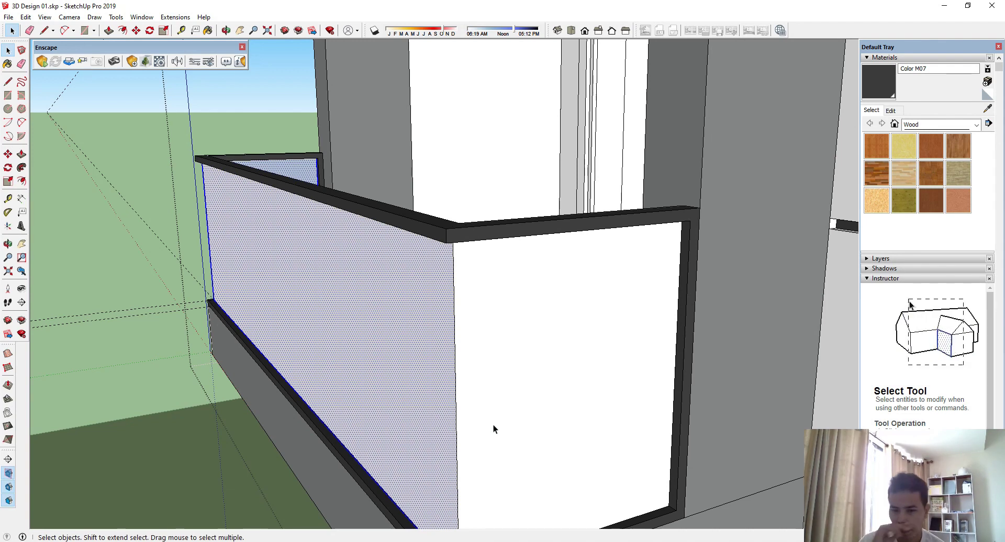
shift+click(503, 344)
scroll(418, 325, down, 3)
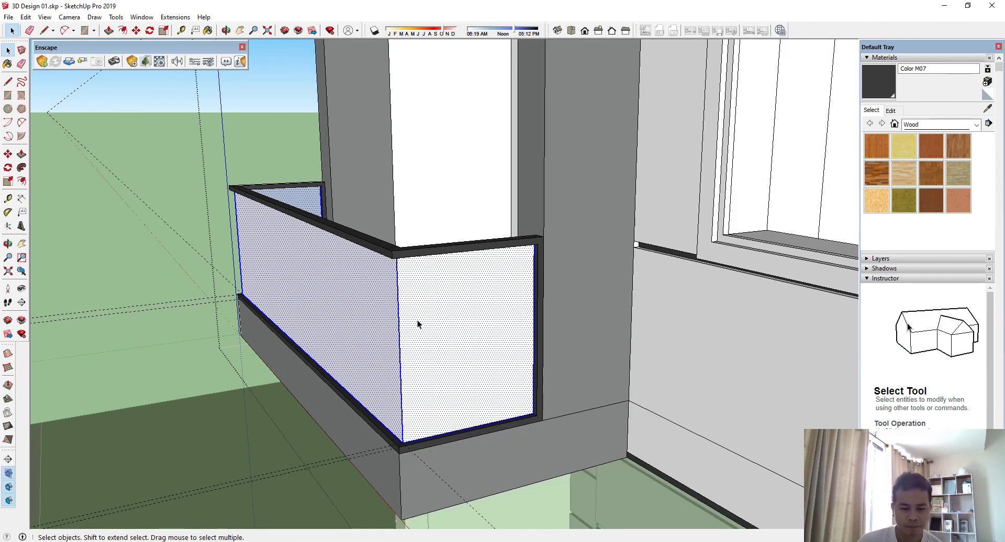
middle_drag(417, 325, 503, 354)
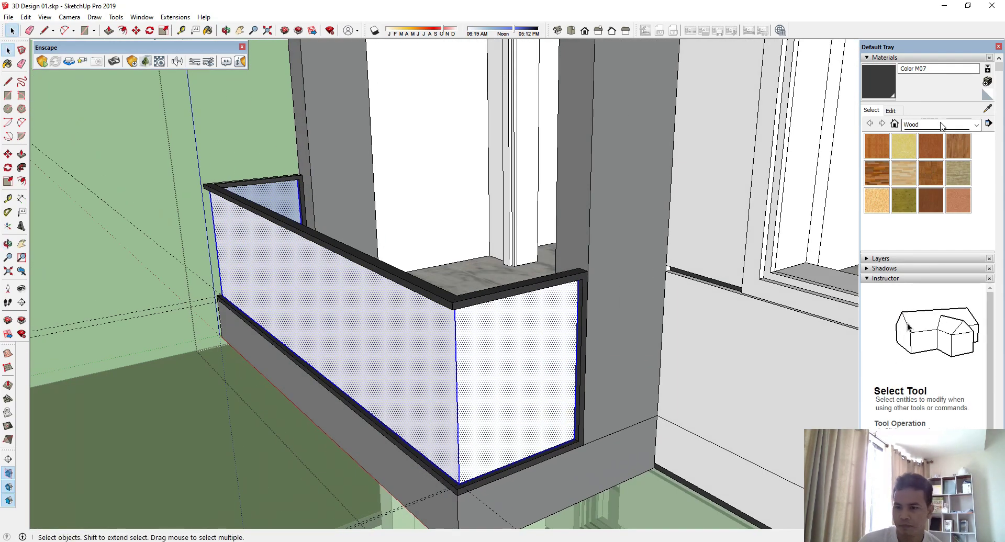
click(926, 129)
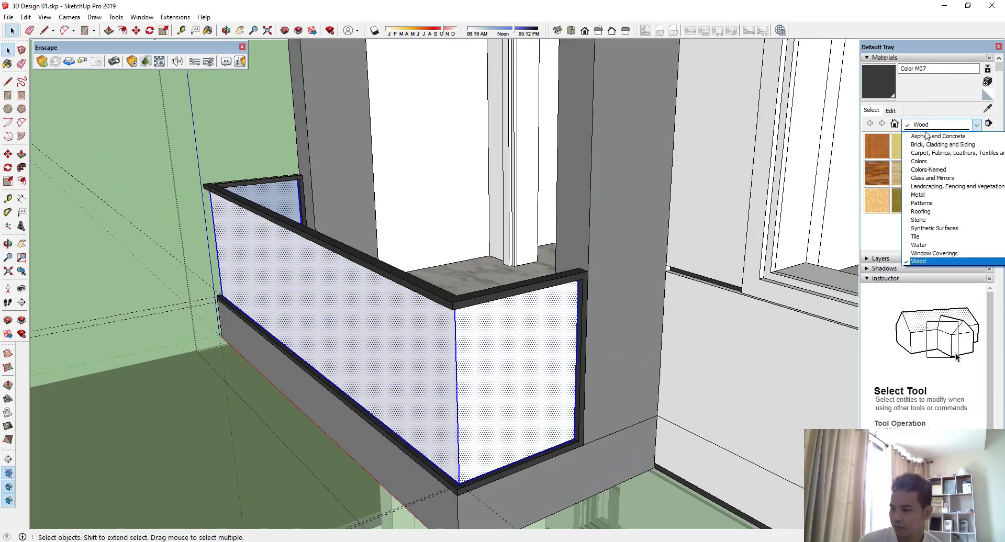
click(941, 178)
click(960, 181)
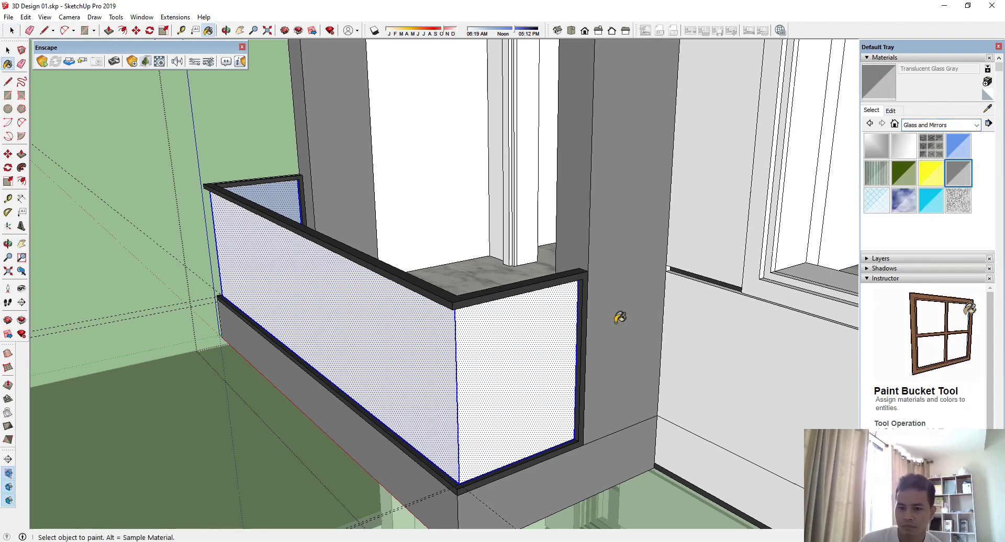
click(496, 355)
mouse_move(496, 356)
middle_down()
mouse_move(520, 298)
mouse_move(466, 285)
middle_up()
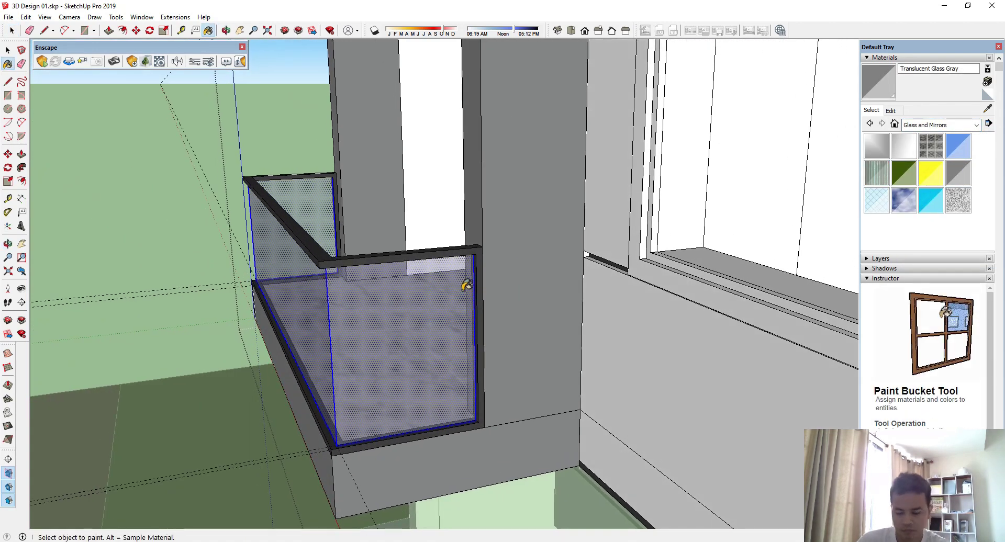
key(space)
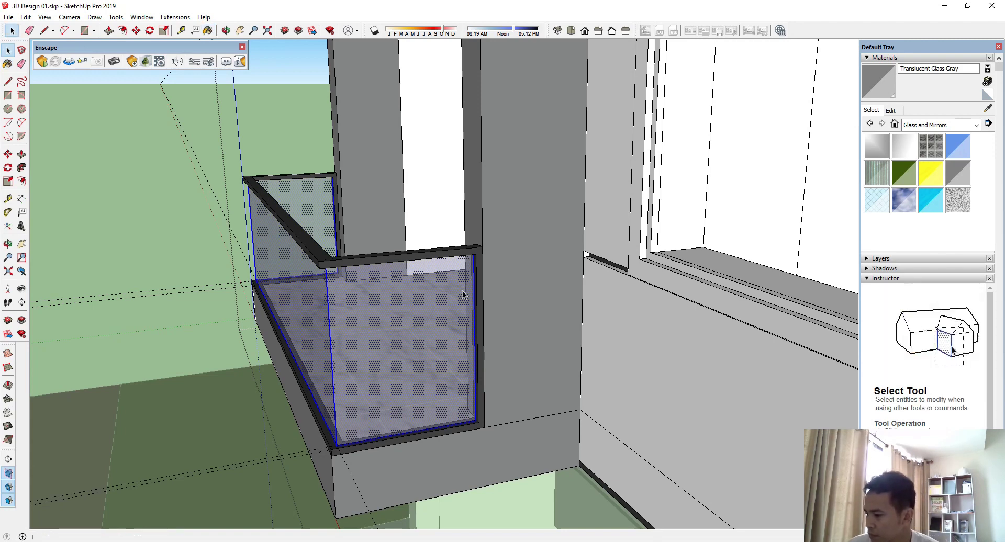
- Finish editing the upper floor group and delete all guides from the model
middle_drag(335, 411, 467, 379)
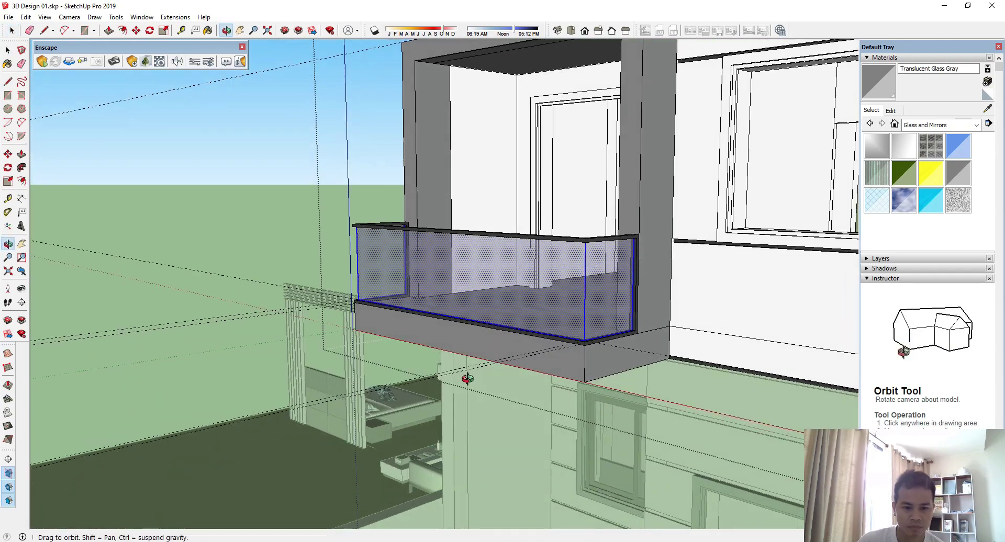
scroll(466, 378, down, 3)
click(348, 203)
mouse_move(410, 362)
middle_down()
mouse_move(263, 308)
mouse_move(408, 270)
mouse_move(419, 314)
mouse_move(407, 362)
mouse_move(418, 356)
middle_up()
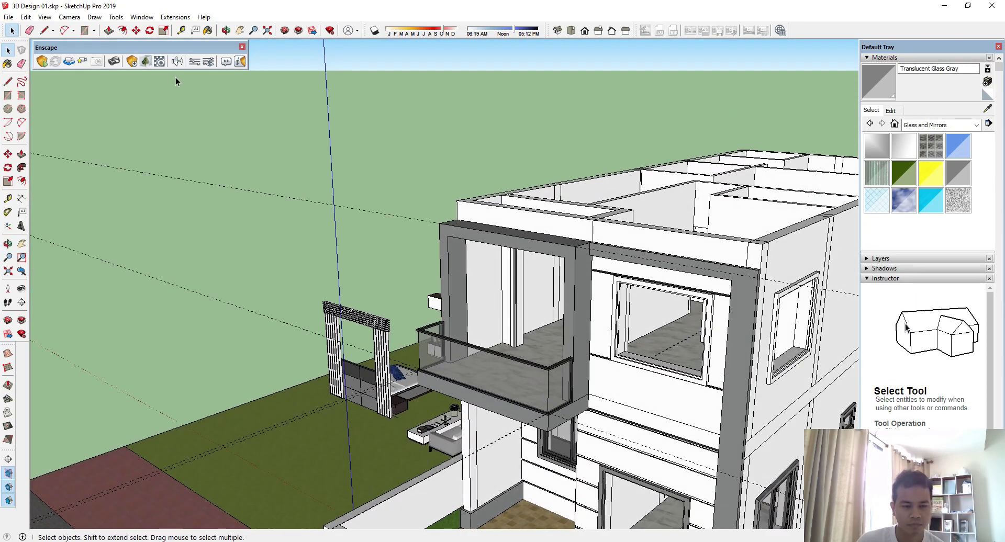
click(9, 17)
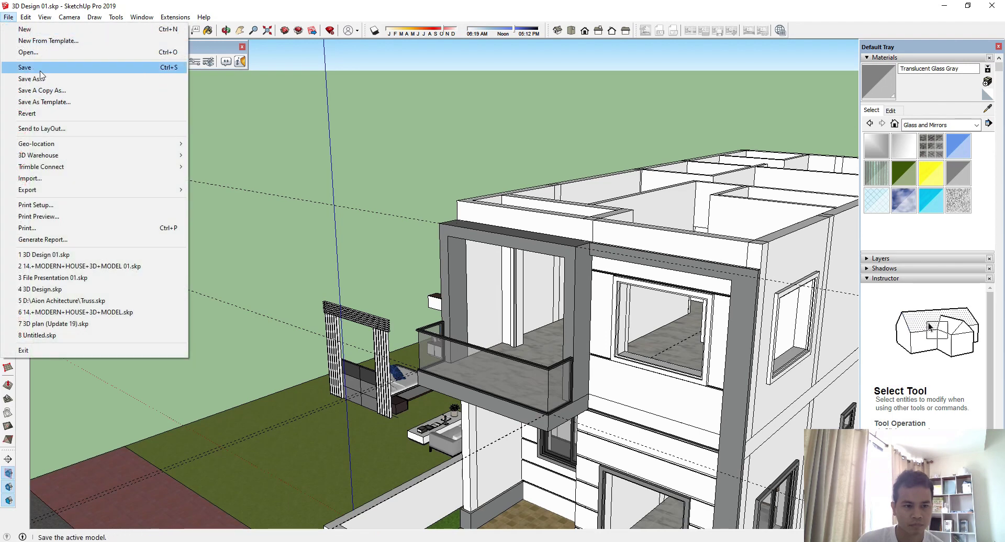
mouse_move(25, 17)
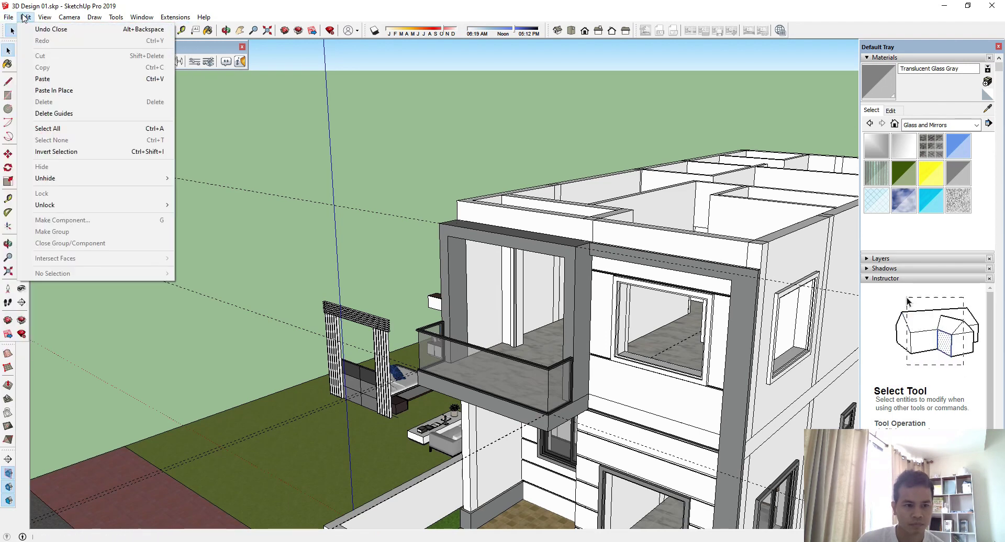
click(64, 114)
- Reopen the upper floor group, select the glass panels together with the balcony railing frame, and make them one group
scroll(413, 277, down, 6)
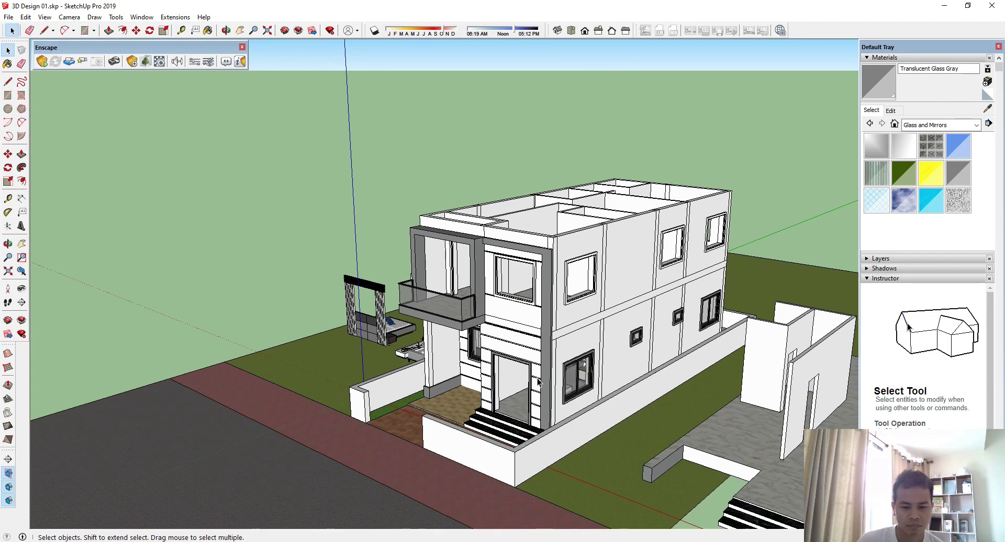
scroll(445, 337, up, 5)
middle_drag(414, 345, 459, 346)
scroll(466, 283, up, 3)
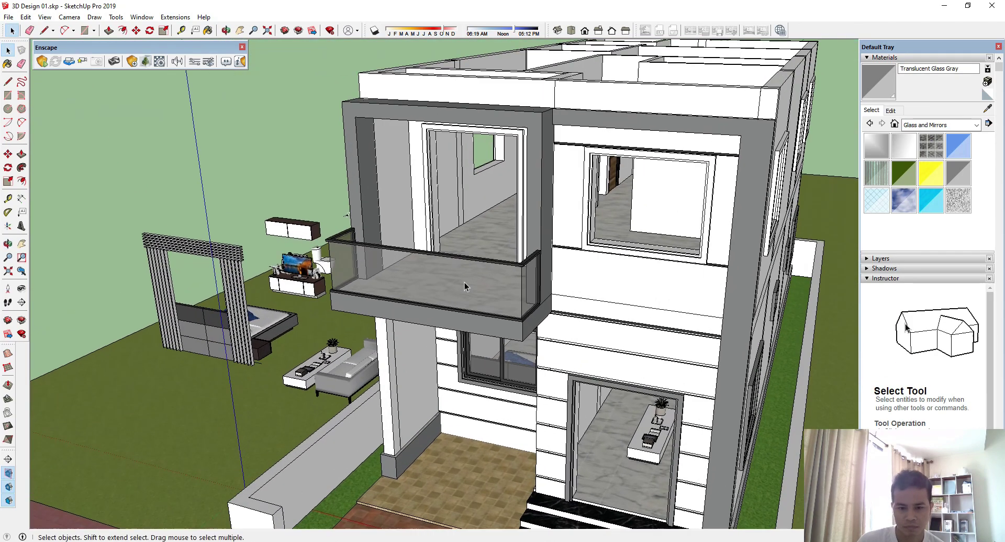
click(471, 281)
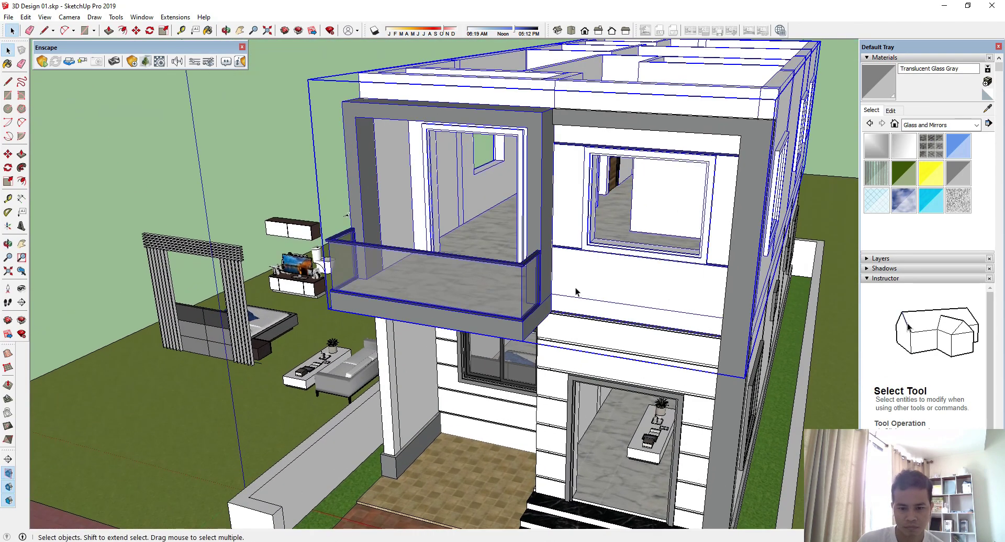
double_click(486, 287)
click(477, 284)
scroll(420, 282, up, 3)
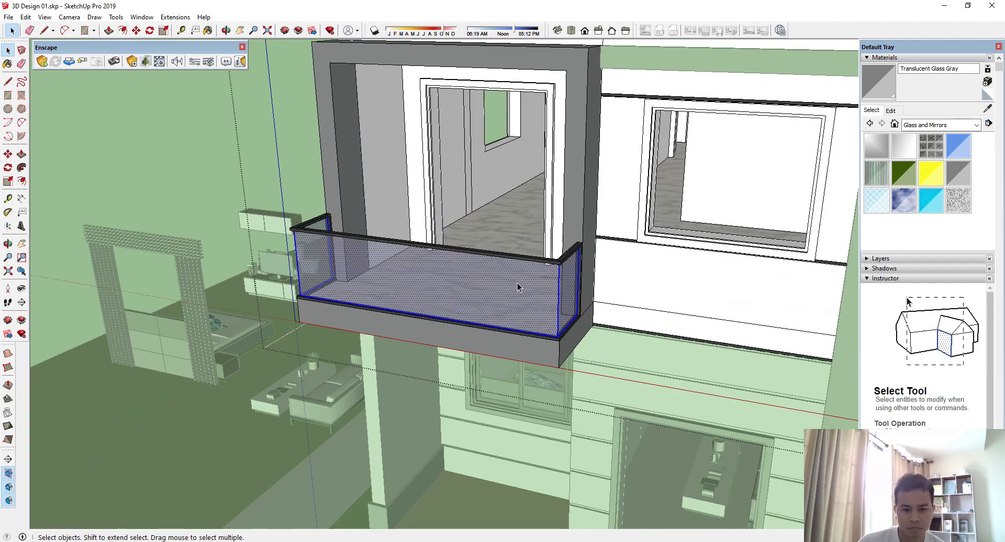
middle_drag(518, 287, 437, 300)
scroll(435, 293, up, 3)
click(461, 302)
click(446, 338)
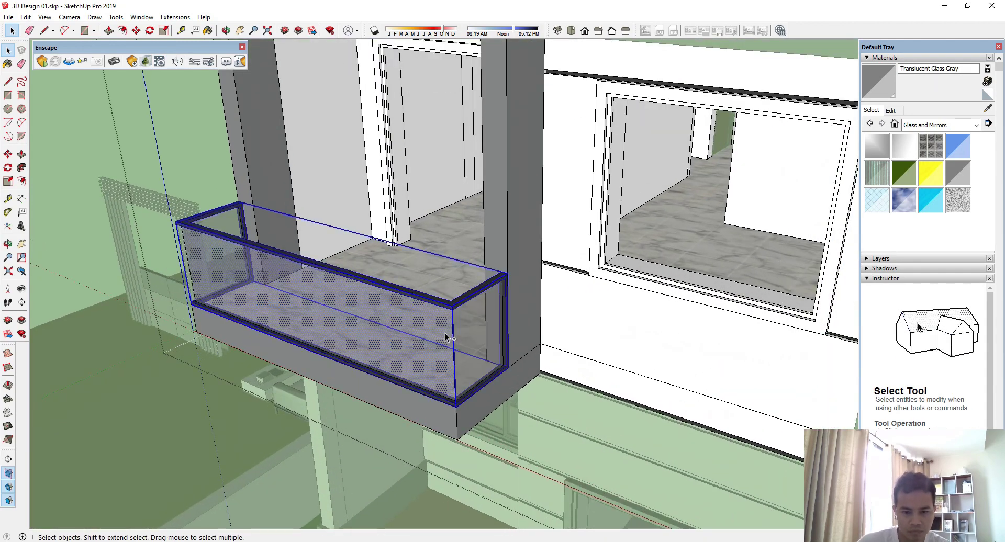
right_click(446, 338)
click(502, 435)
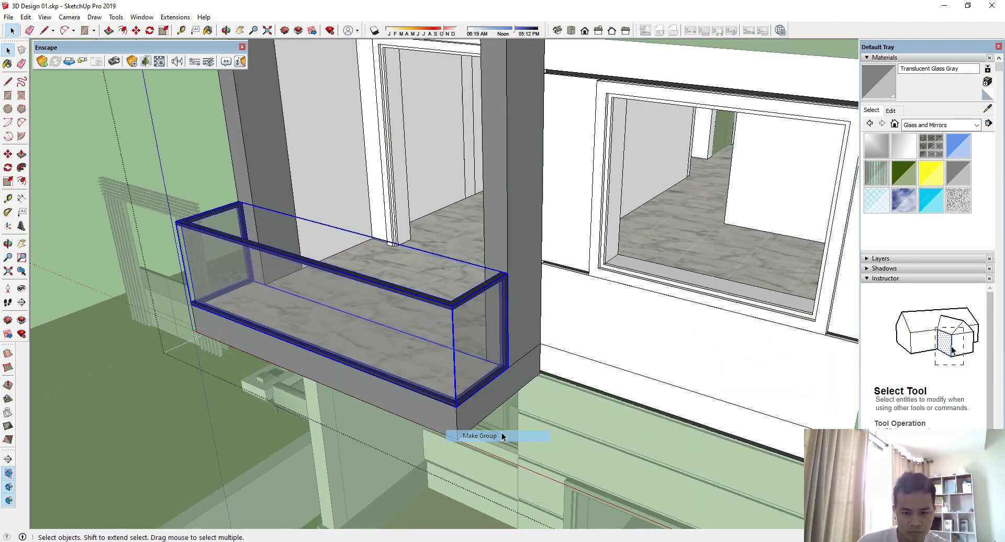
- Open the upper floor's exterior wall group and select the inner wall face around the middle bathroom's small window
middle_drag(501, 433, 387, 447)
scroll(502, 307, down, 3)
scroll(635, 392, down, 2)
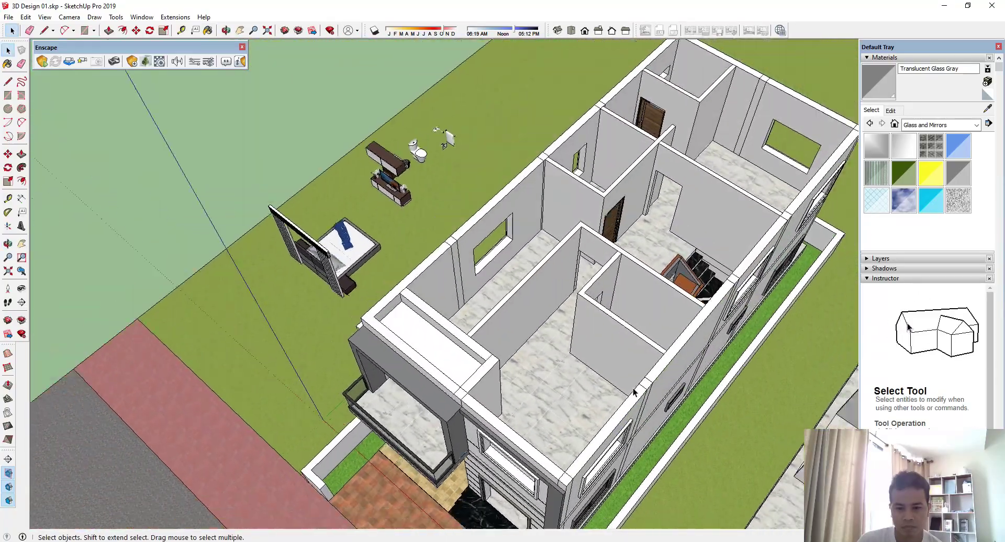
scroll(617, 273, up, 4)
middle_drag(617, 273, 256, 343)
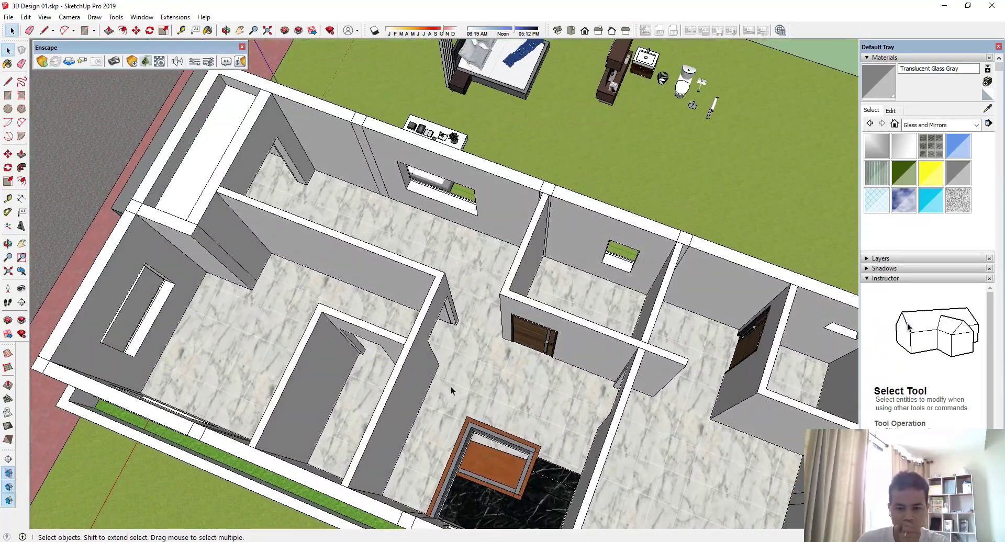
middle_drag(451, 391, 497, 356)
scroll(310, 316, down, 3)
scroll(424, 270, up, 4)
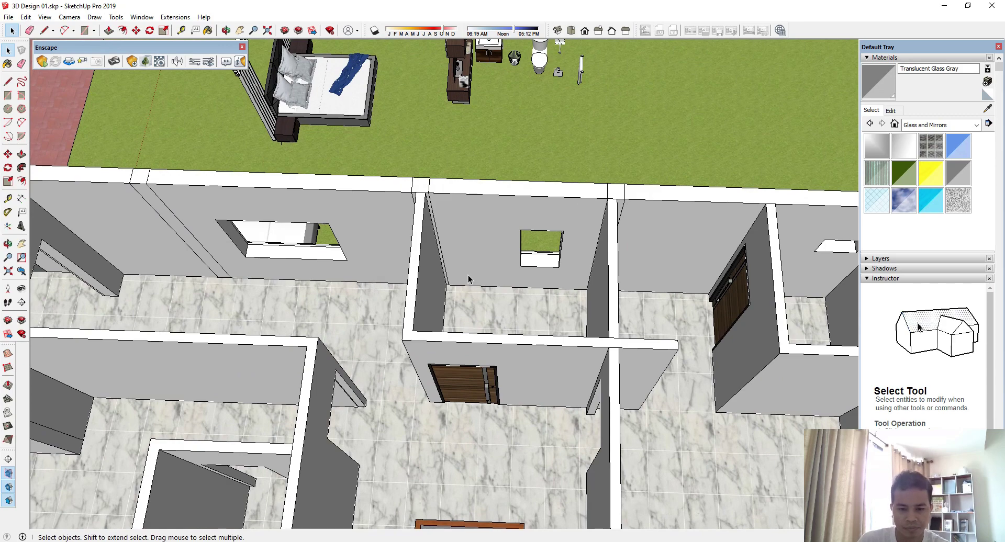
scroll(468, 275, up, 2)
double_click(455, 231)
click(461, 233)
- Place a horizontal guide on the bathroom's window wall, parallel to its floor edge and crossing the window opening
scroll(451, 280, up, 3)
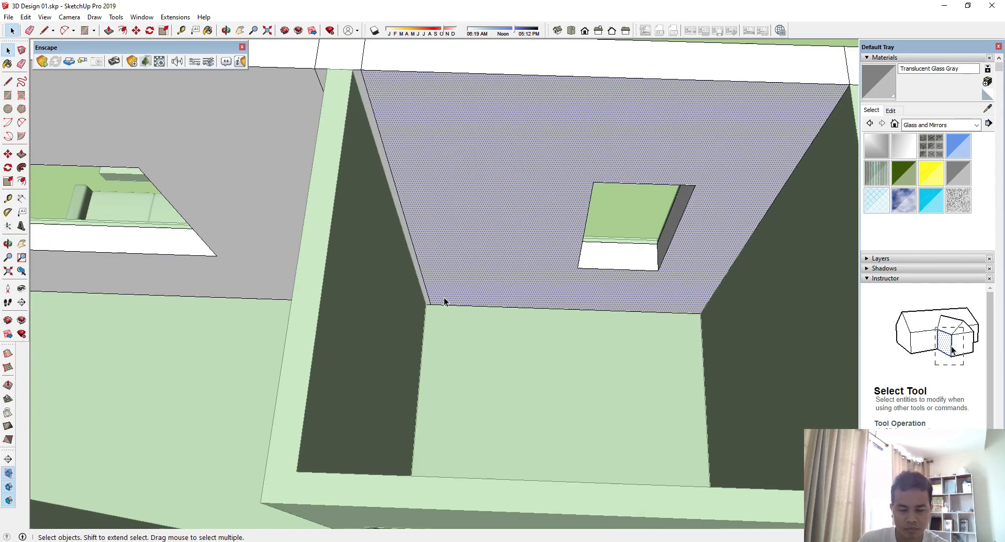
scroll(445, 302, up, 2)
scroll(422, 305, down, 5)
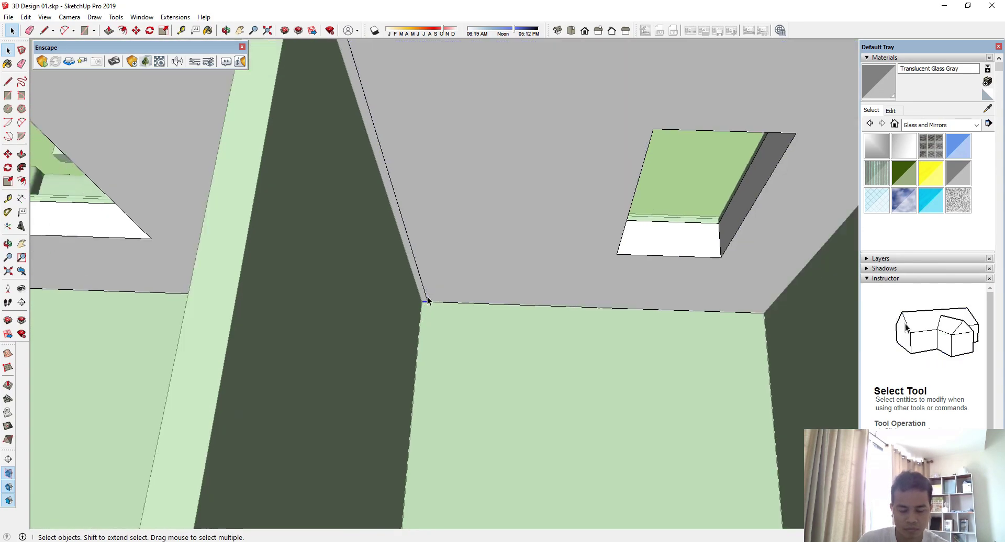
middle_drag(422, 301, 572, 316)
scroll(435, 300, up, 4)
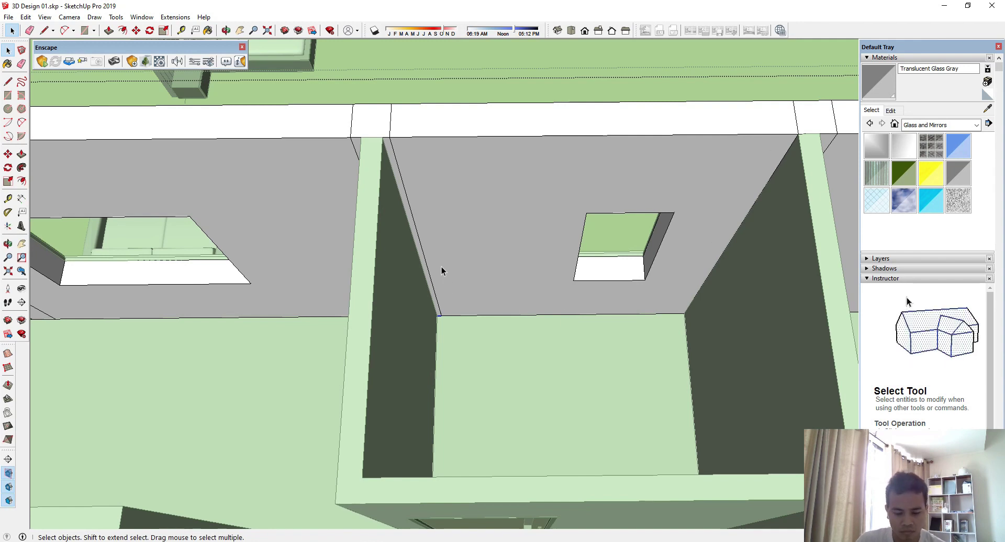
key(t)
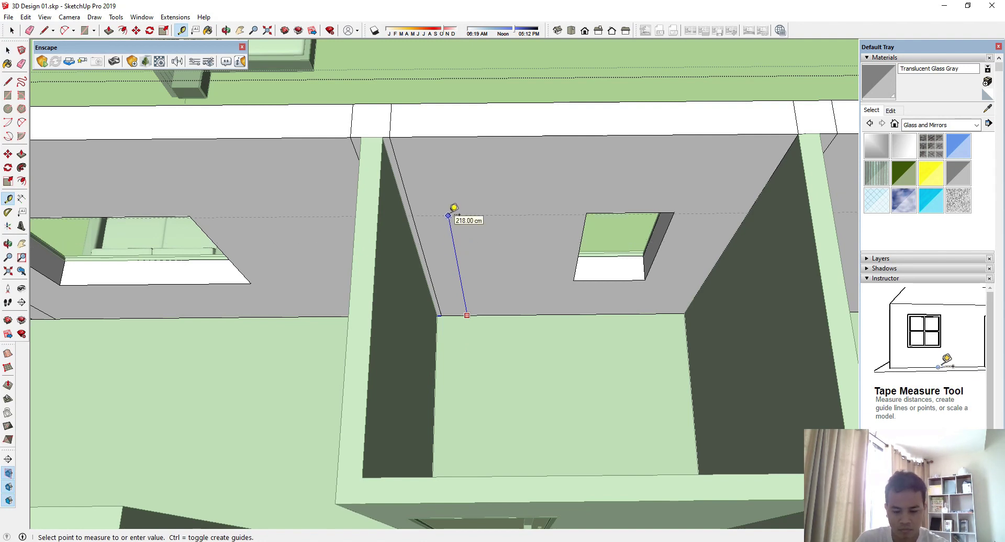
key(space)
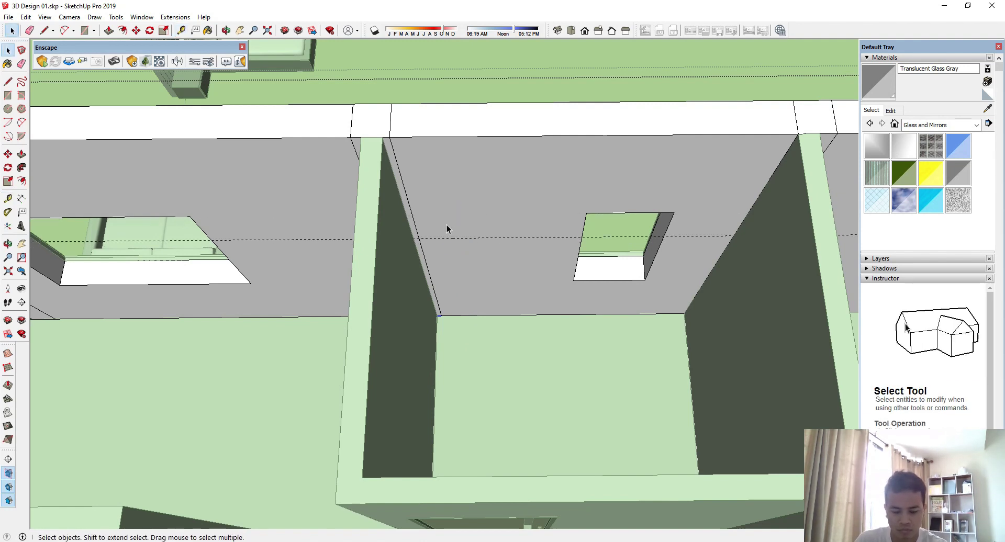
key(l)
scroll(445, 324, up, 5)
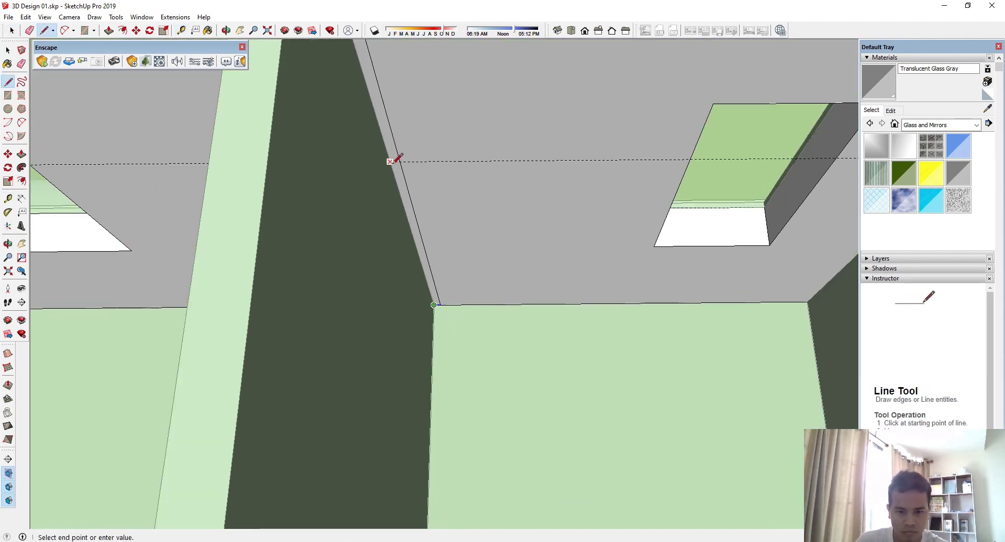
key(space)
click(456, 248)
- Draw a rectangle on the bathroom's window wall spanning its full width between the guide and the floor
scroll(425, 272, down, 4)
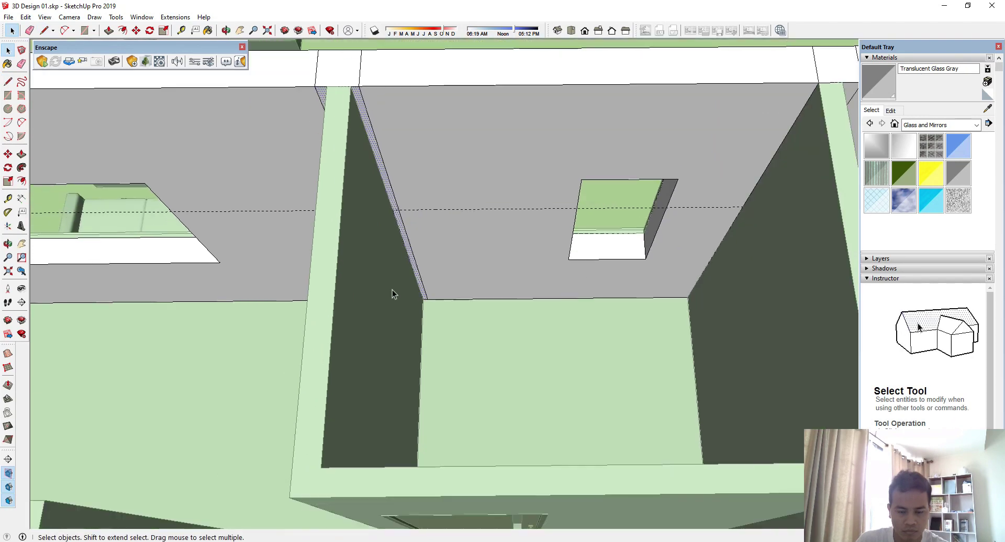
middle_drag(392, 291, 451, 272)
key(r)
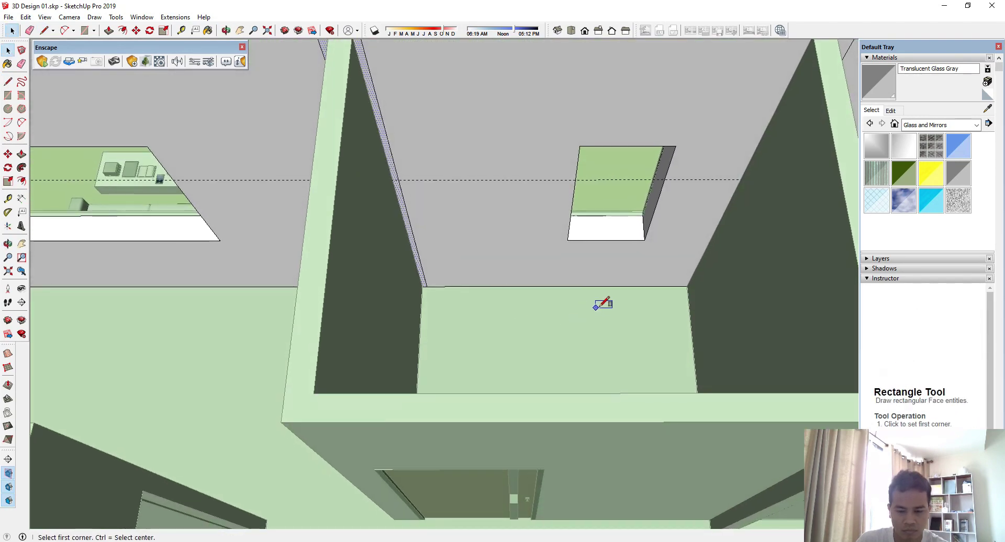
key(Escape)
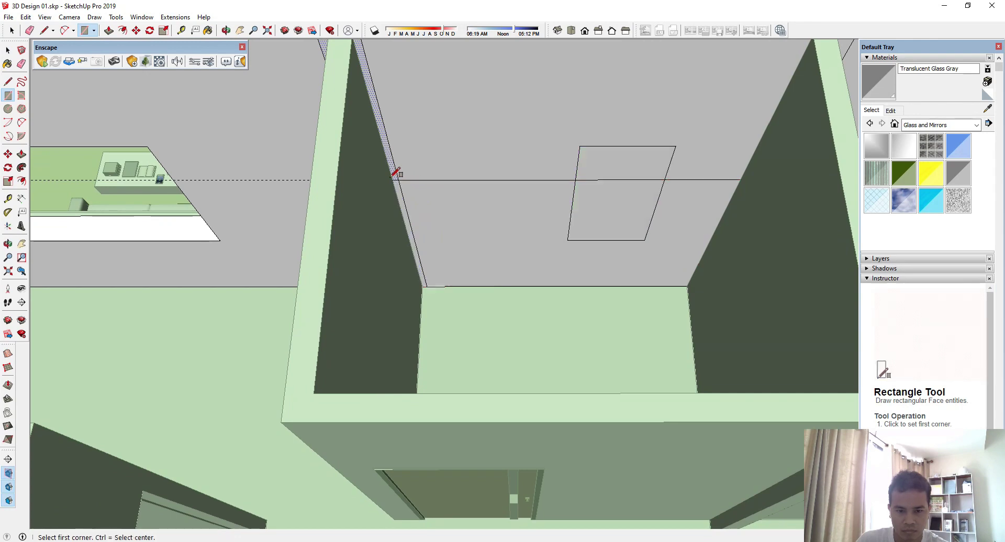
- Delete the lower and upper faces covering the bathroom's window opening
key(space)
key(Delete)
click(624, 168)
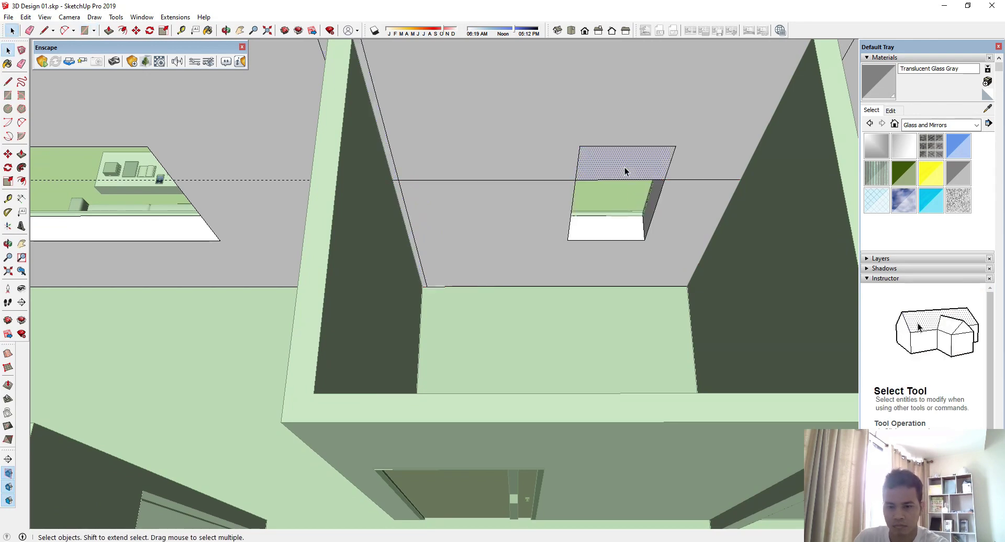
key(Delete)
- Sample the gray tile material Material6 from the bathroom wall in the separate set of interior walls beside the house
scroll(633, 200, down, 3)
middle_drag(635, 242, 582, 291)
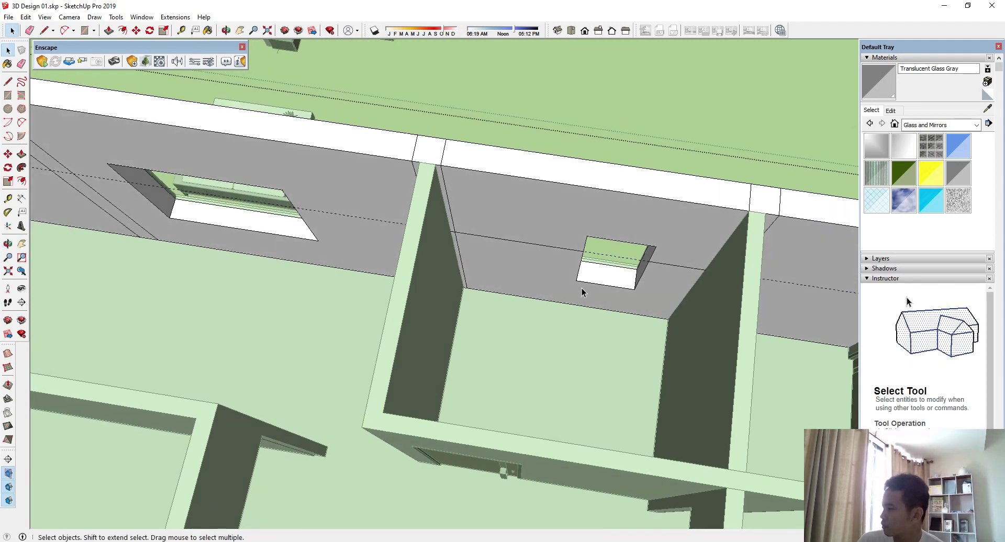
scroll(529, 257, down, 2)
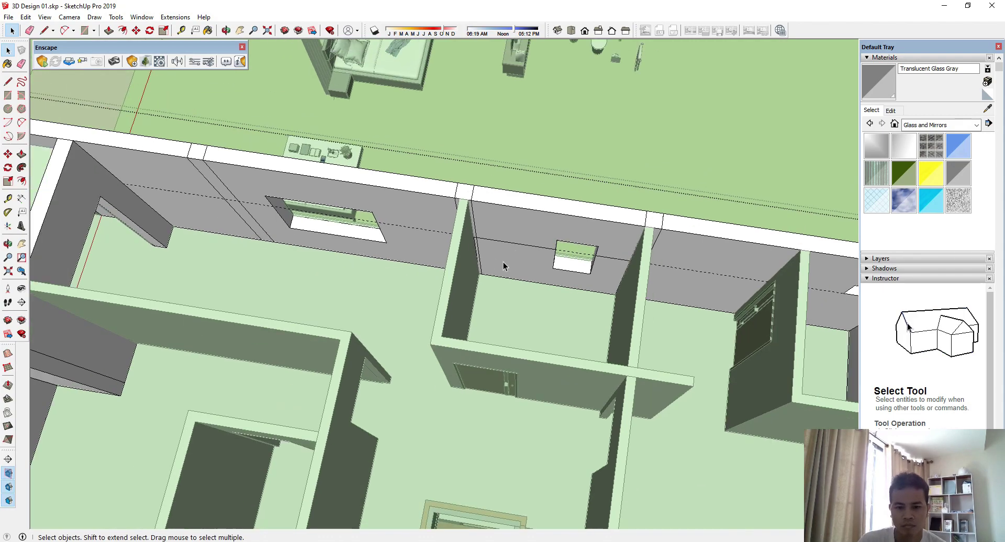
scroll(504, 266, up, 2)
click(871, 87)
scroll(417, 179, down, 4)
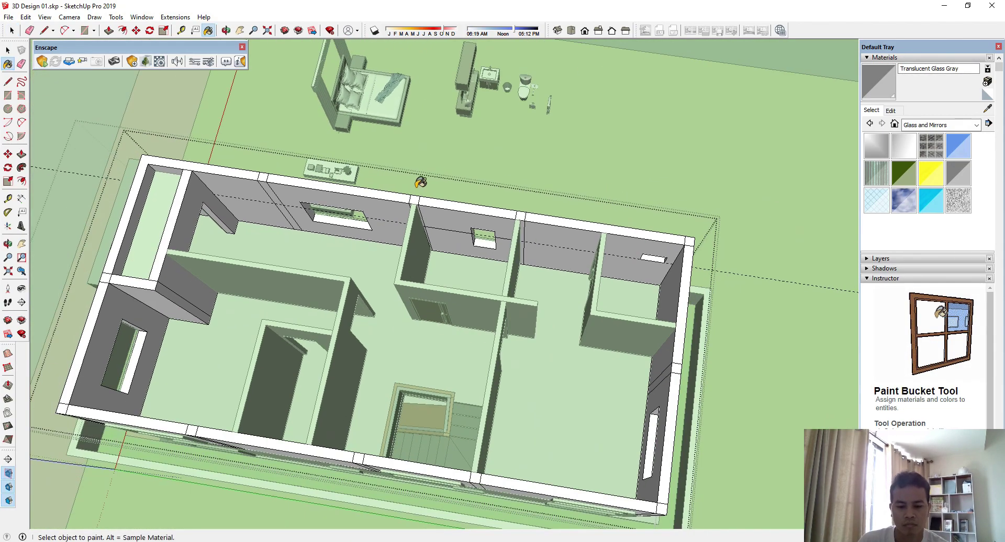
mouse_move(417, 179)
middle_down()
mouse_move(415, 298)
mouse_move(429, 272)
middle_up()
scroll(429, 271, down, 2)
scroll(393, 443, up, 5)
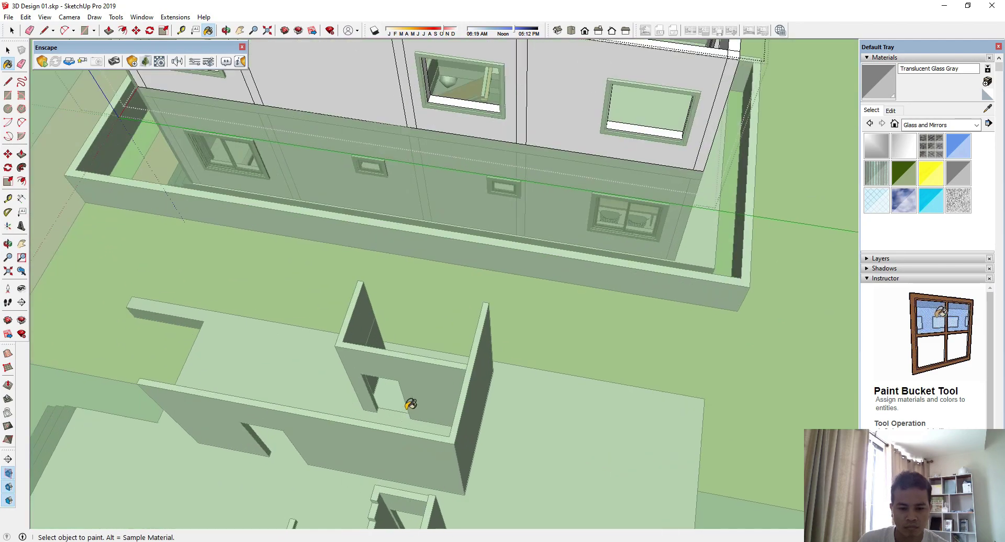
middle_drag(411, 404, 285, 414)
scroll(439, 174, up, 3)
alt+click(313, 255)
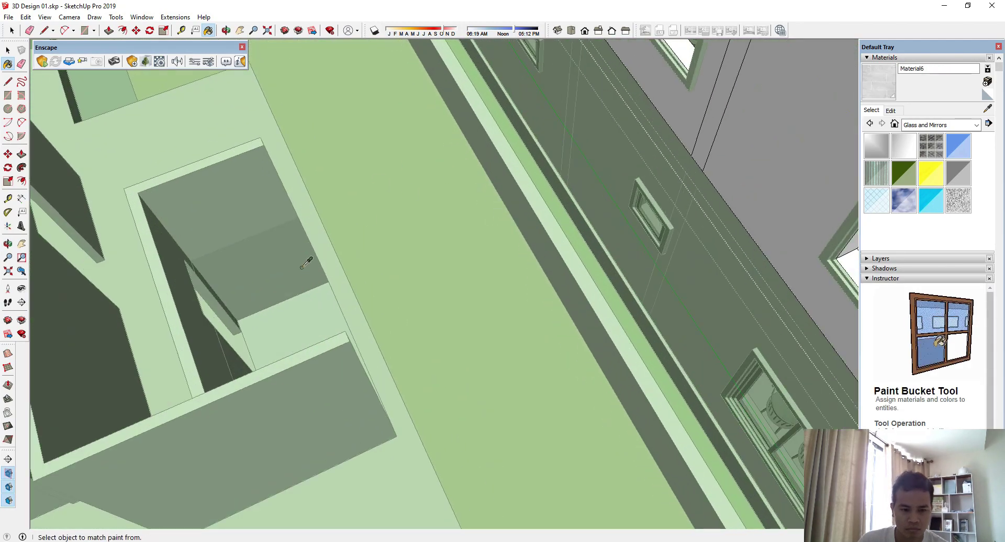
- Paint the lower part of the upper bathroom's window wall, below the guide, with Material6
scroll(458, 335, down, 5)
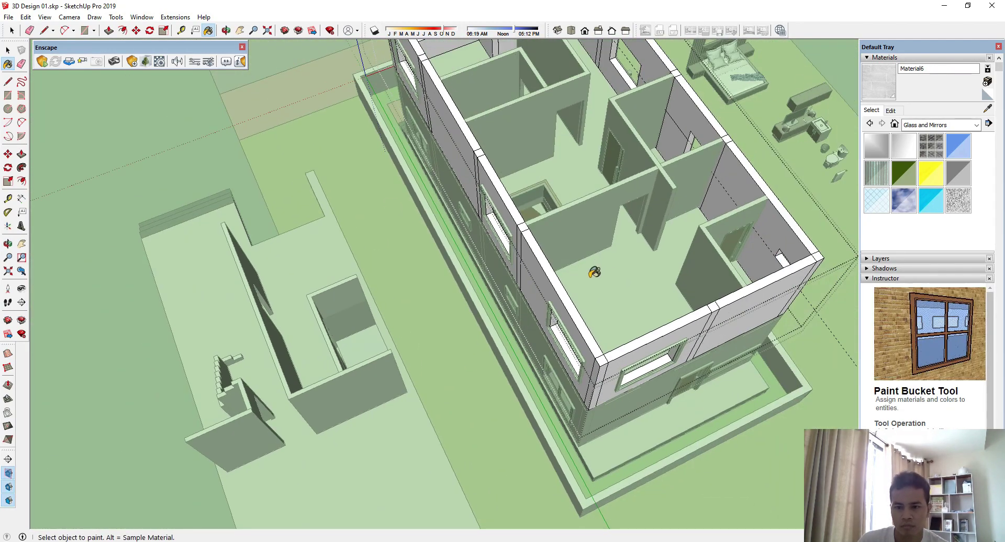
scroll(594, 273, up, 3)
mouse_move(419, 224)
middle_down()
mouse_move(675, 292)
mouse_move(576, 157)
middle_up()
scroll(536, 55, up, 3)
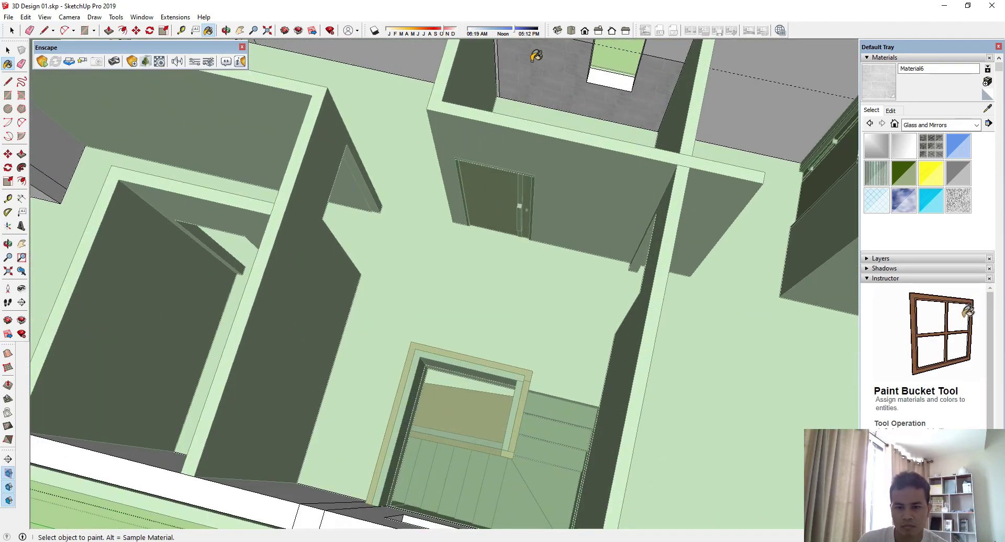
scroll(491, 99, up, 5)
scroll(545, 253, down, 4)
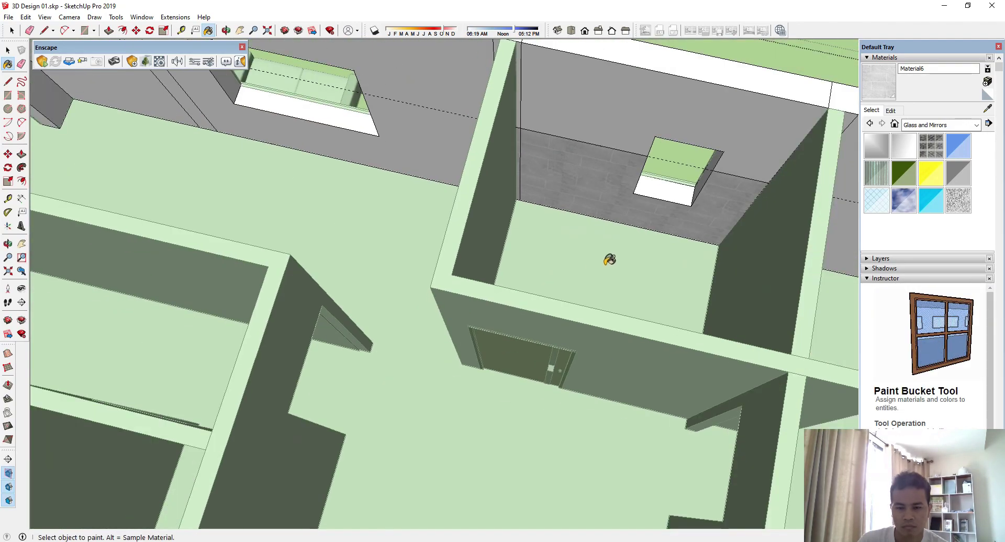
- Open the interior partition wall group around the upper bathroom for editing
middle_drag(610, 259, 134, 238)
key(space)
triple_click(495, 130)
- Select the bottom inner edges of the bathroom's partition walls, including the short edges beside the door
middle_drag(479, 133, 472, 199)
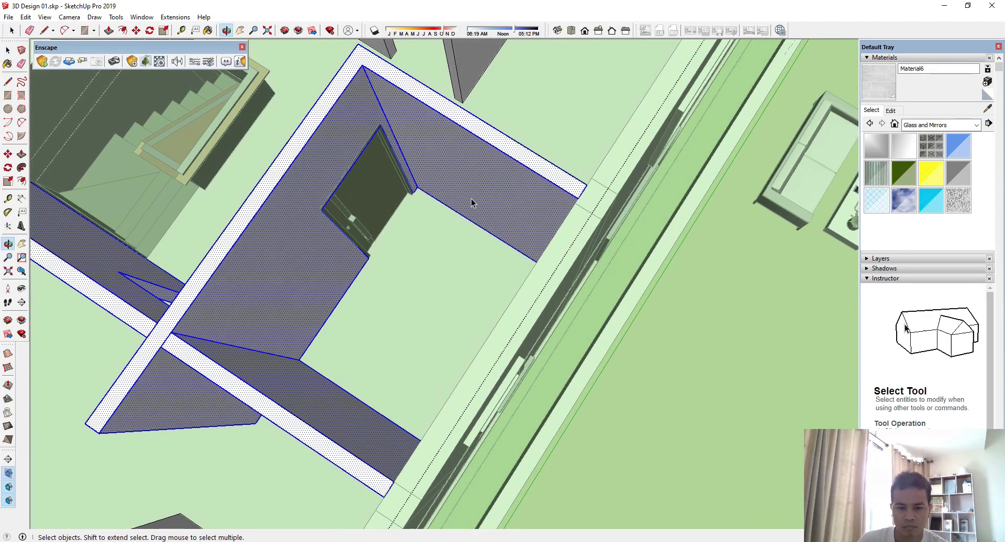
scroll(404, 200, up, 5)
click(407, 171)
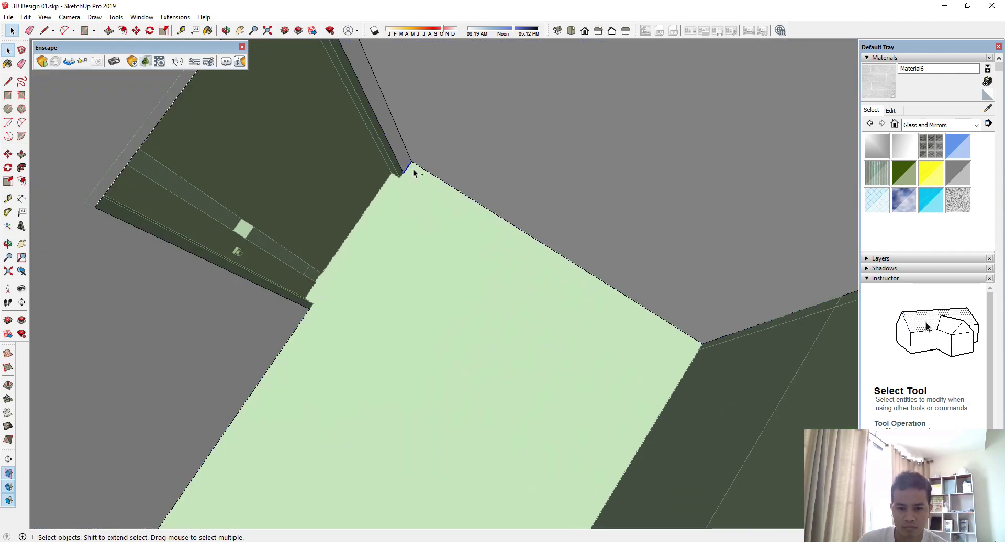
click(418, 168)
scroll(413, 320, down, 3)
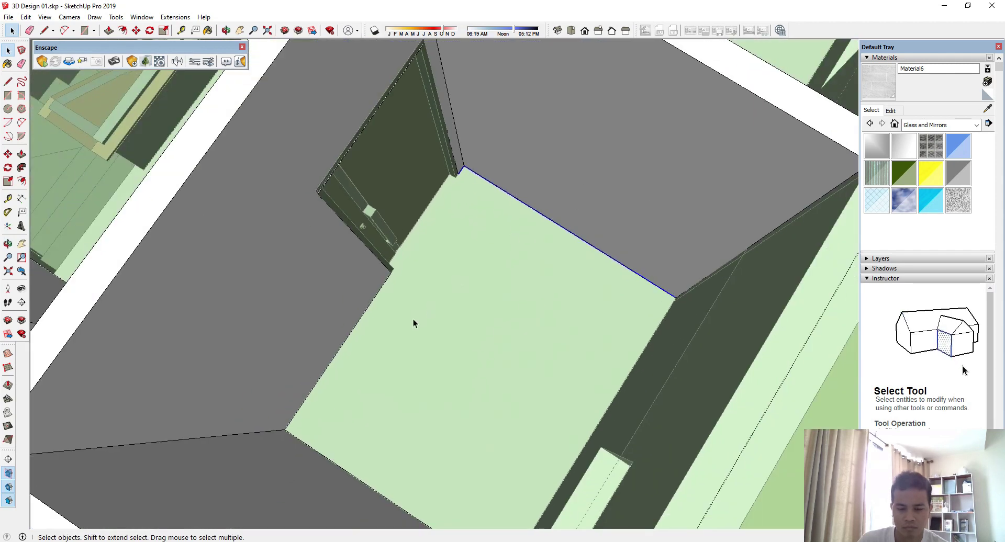
shift+click(378, 295)
scroll(545, 286, down, 5)
middle_drag(545, 286, 566, 316)
scroll(404, 454, up, 5)
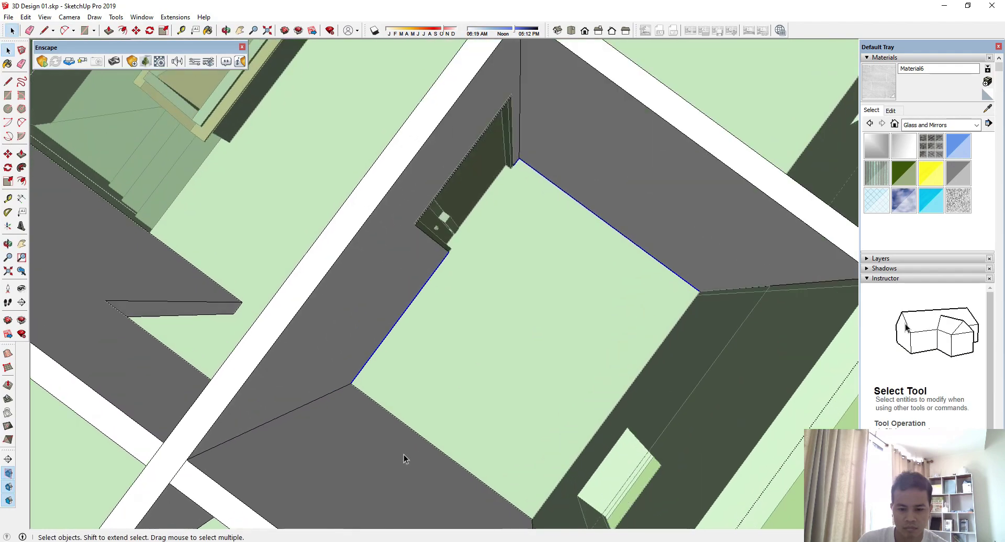
middle_drag(372, 439, 538, 521)
scroll(459, 206, down, 3)
scroll(460, 206, up, 4)
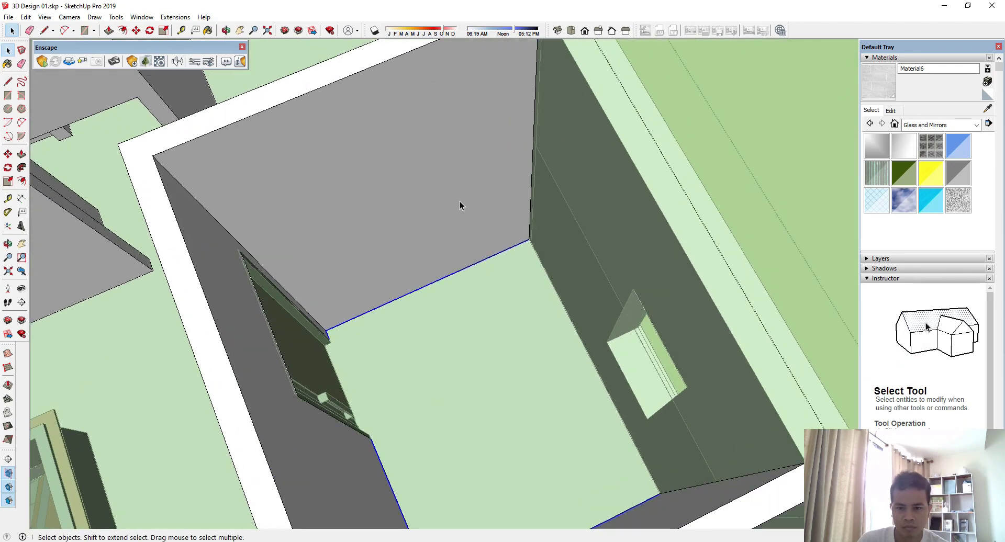
middle_drag(460, 206, 588, 186)
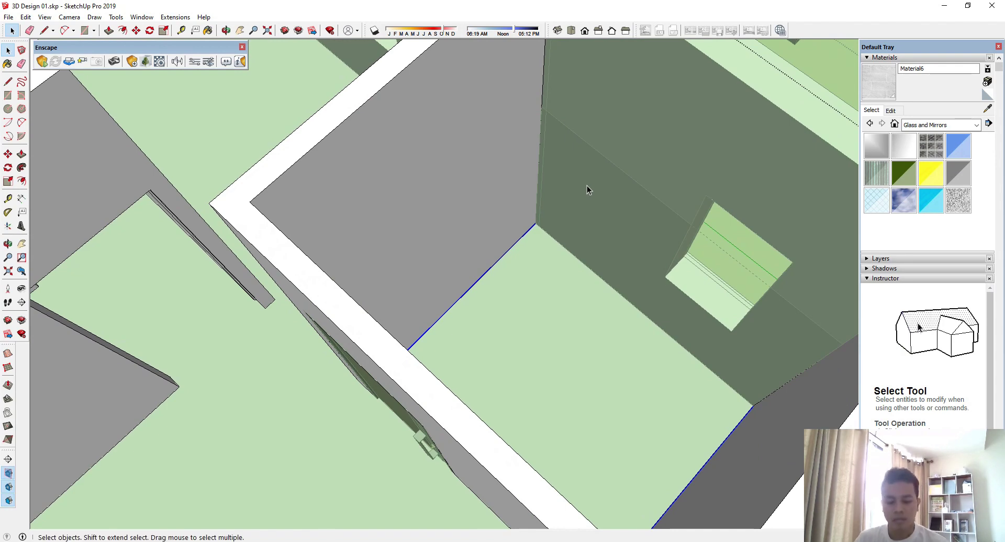
- Copy the selected bottom edges straight up the partition walls to the top of the window wall's tiled band
key(m)
scroll(539, 212, up, 2)
key(ctrl)
click(528, 229)
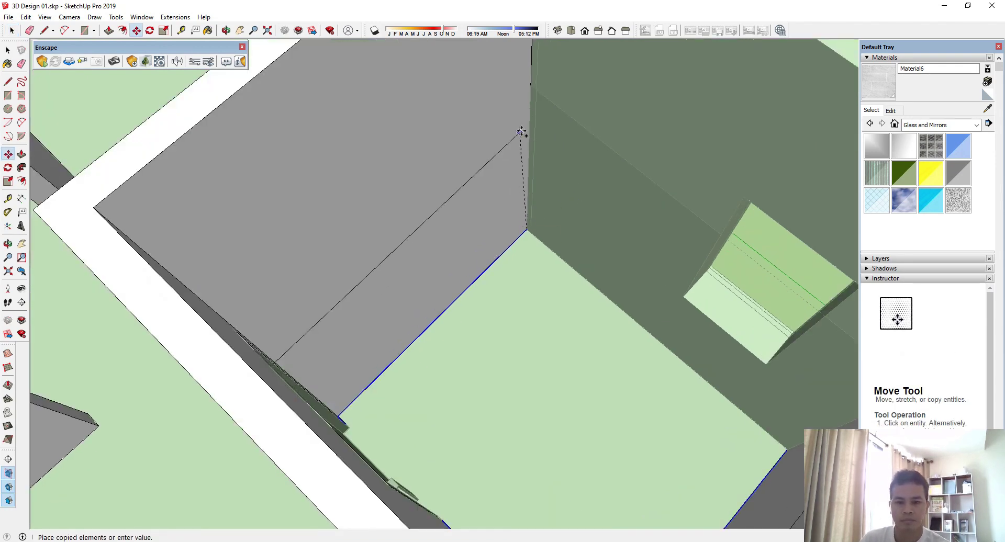
click(531, 91)
- Paint the lower faces of the bathroom's partition walls, below the copied edges, with Material6
scroll(467, 203, down, 2)
key(space)
click(467, 203)
mouse_move(467, 203)
middle_down()
mouse_move(494, 218)
mouse_move(529, 215)
middle_up()
key(b)
click(462, 197)
middle_drag(461, 197, 350, 63)
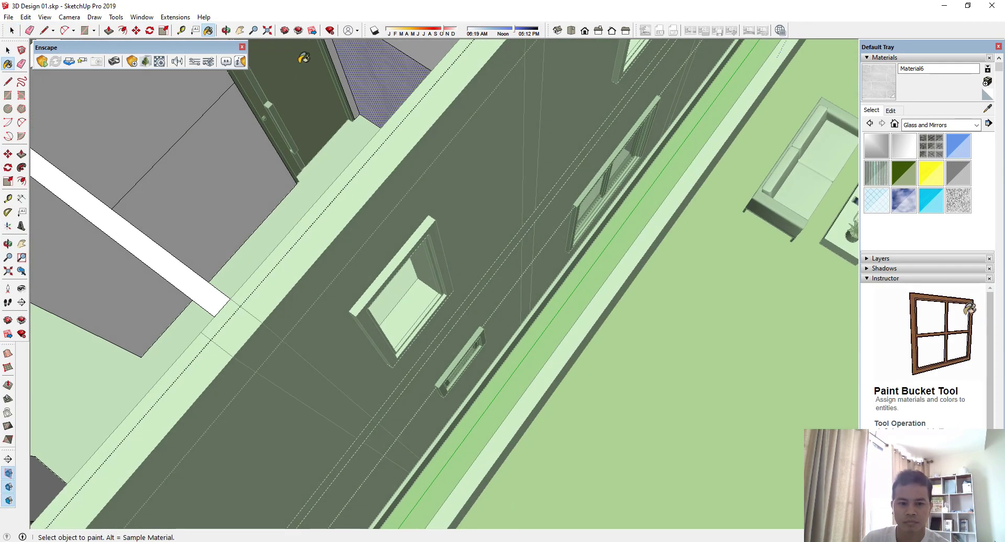
scroll(350, 64, up, 2)
click(202, 179)
middle_drag(202, 179, 185, 299)
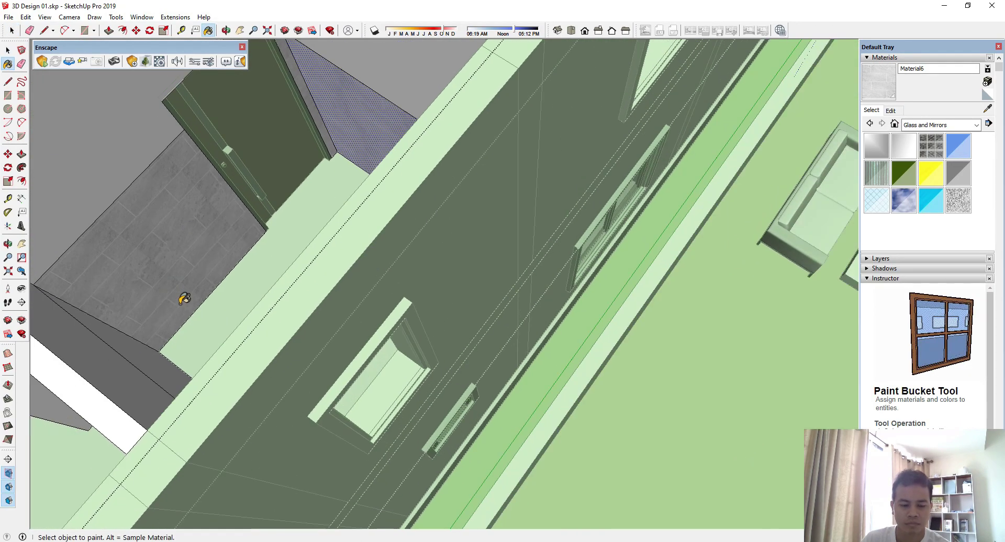
- Open the marble floor group and draw a rectangle covering the bathroom's floor from corner to corner
middle_drag(139, 346, 520, 406)
scroll(555, 337, down, 3)
key(space)
scroll(598, 364, up, 3)
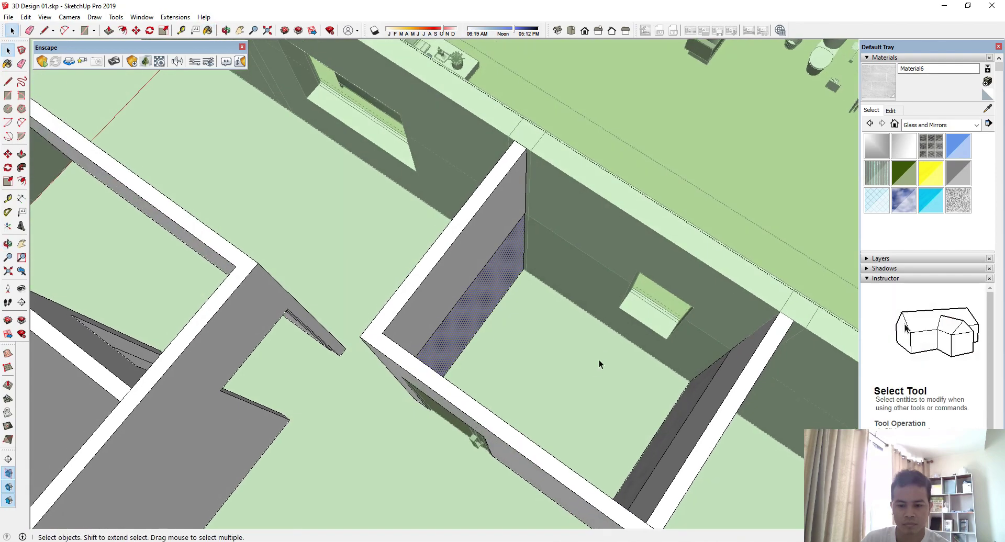
click(593, 366)
middle_drag(347, 212, 500, 407)
scroll(500, 408, up, 3)
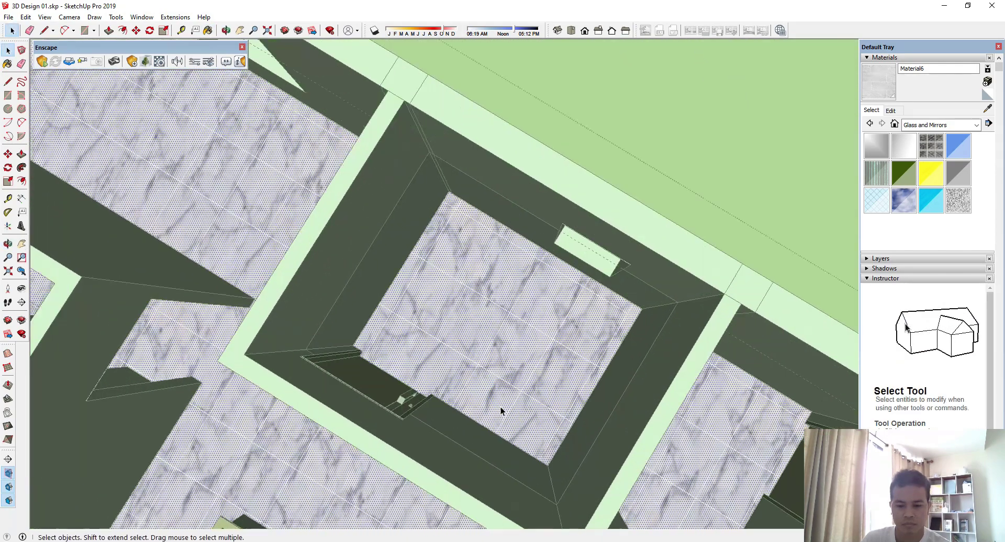
key(r)
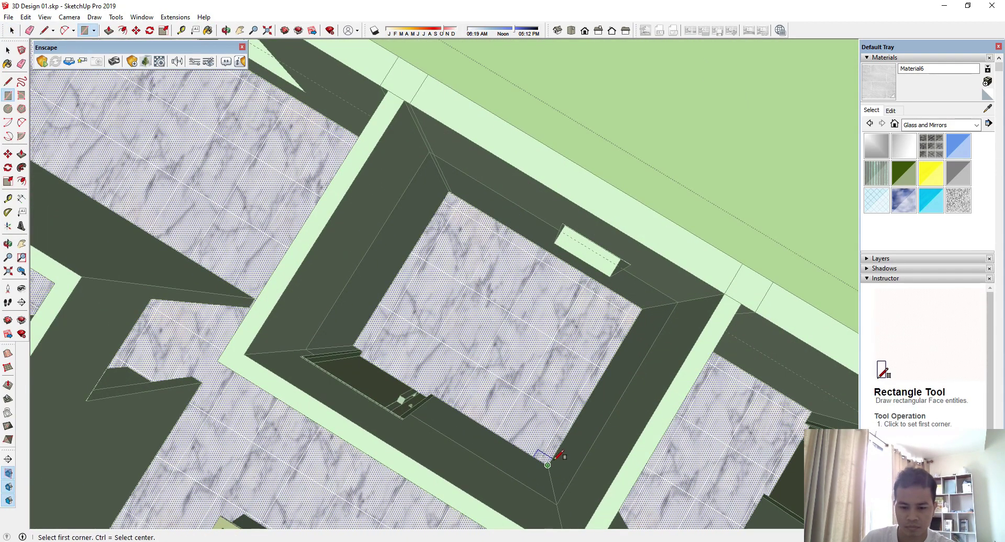
click(449, 192)
- Select the bathroom's separate floor face and paint it with Material6
key(space)
click(500, 254)
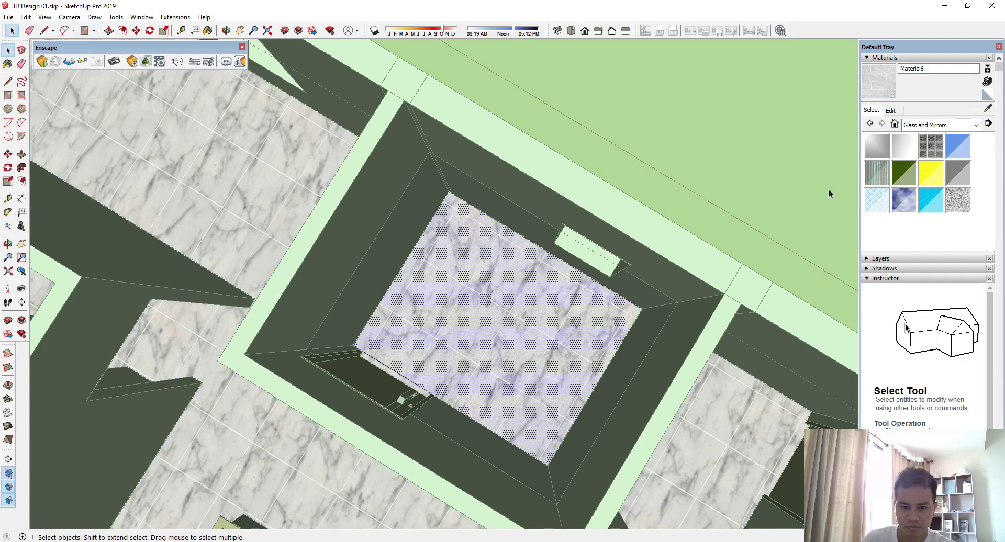
click(893, 95)
click(562, 330)
mouse_move(560, 327)
middle_down()
mouse_move(514, 249)
mouse_move(515, 233)
middle_up()
scroll(519, 236, down, 2)
key(space)
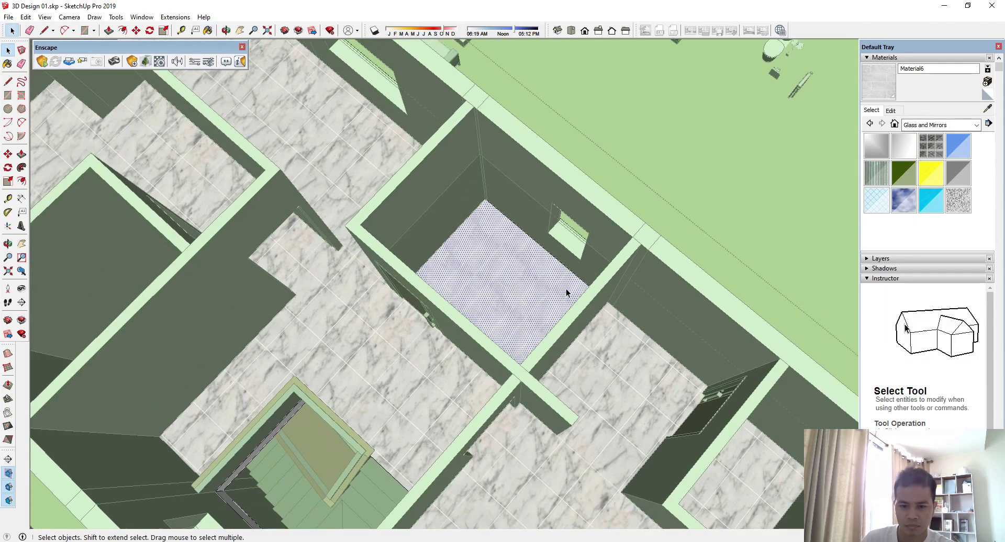
- Finish editing the floor group and return to the whole model
click(574, 310)
middle_drag(574, 310, 727, 135)
click(736, 128)
scroll(474, 218, down, 2)
middle_drag(471, 221, 473, 246)
key(space)
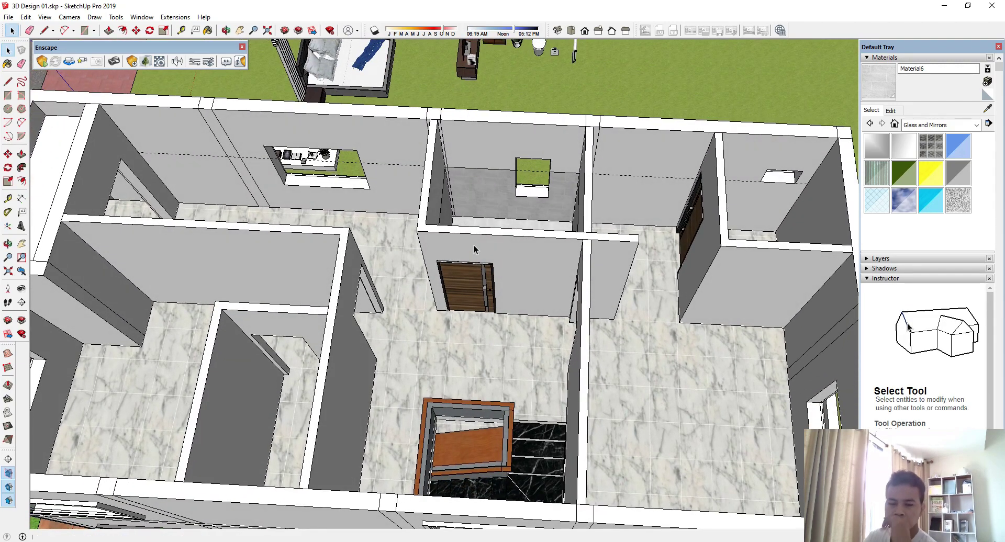